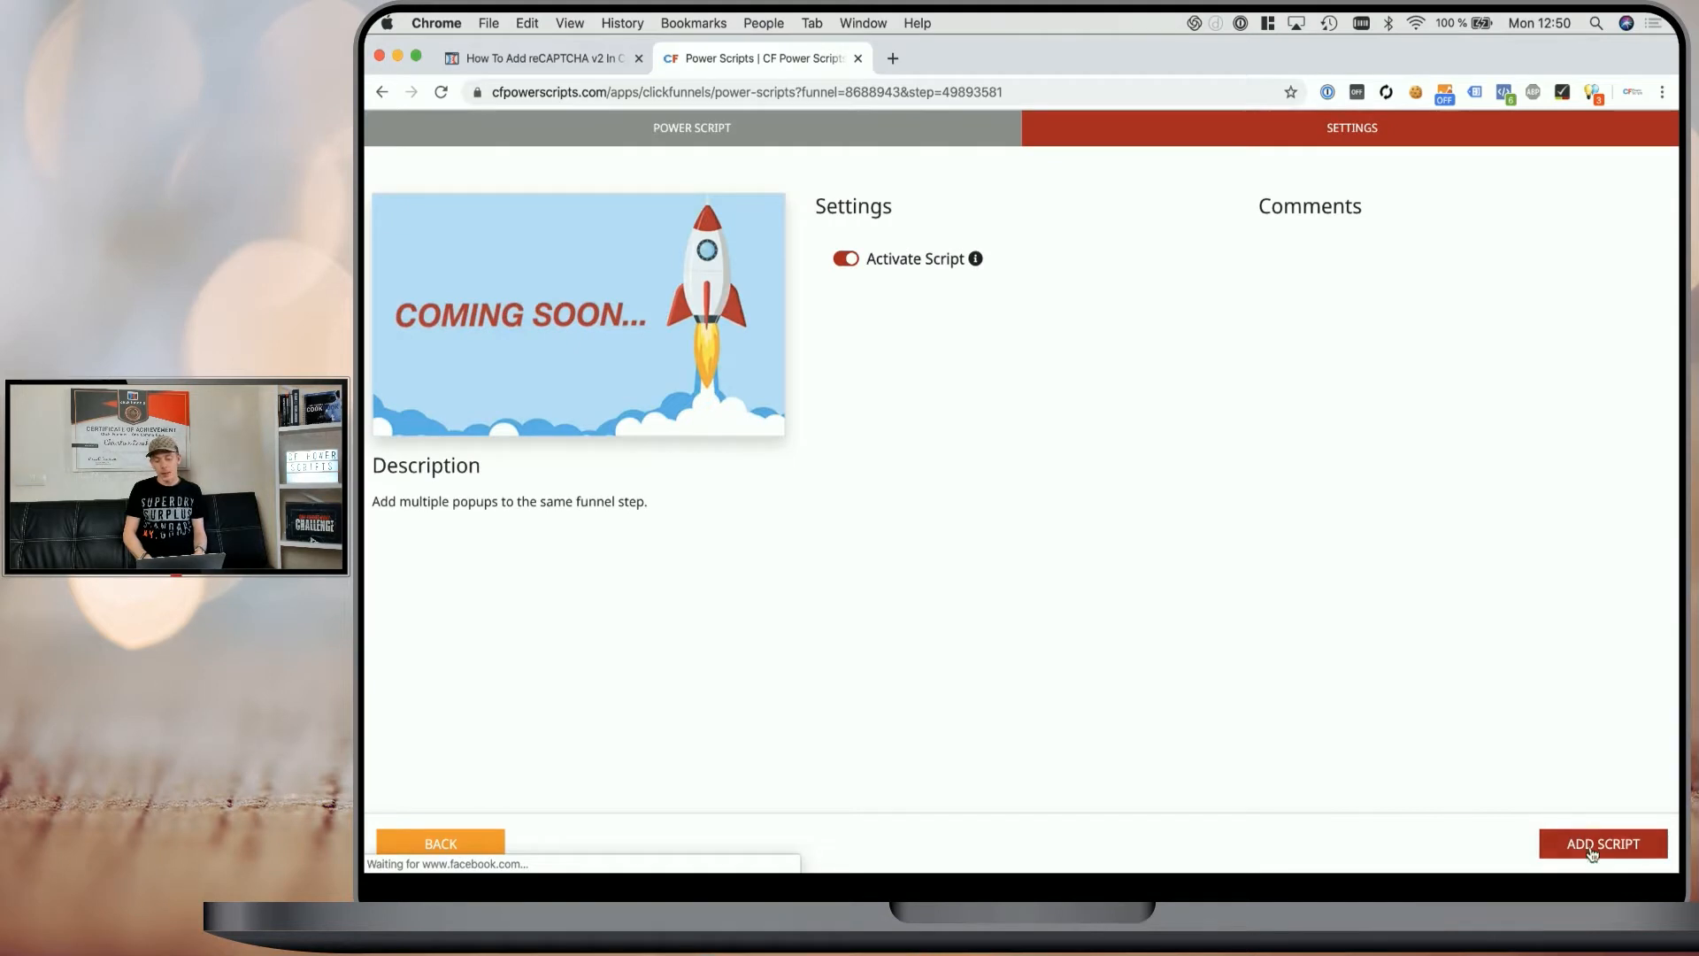
# - Add the CF Multi Popup script and open the CF Multi Popup funnel step in the page editor
pyautogui.click(1590, 847)
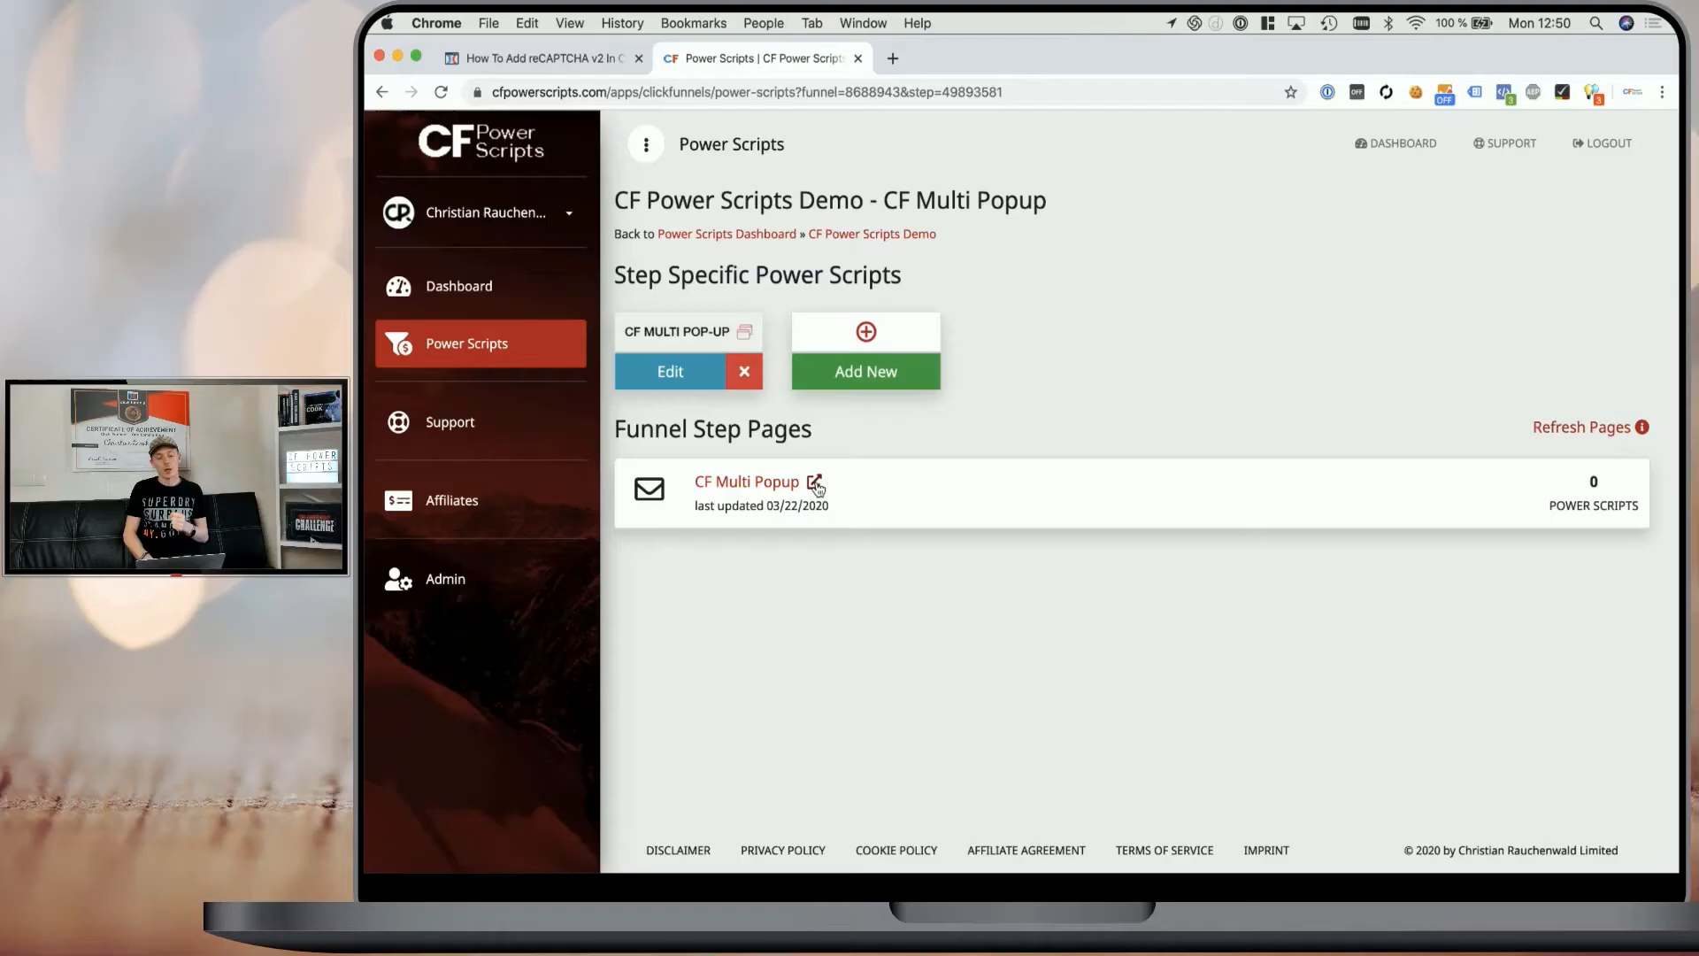
pyautogui.click(814, 486)
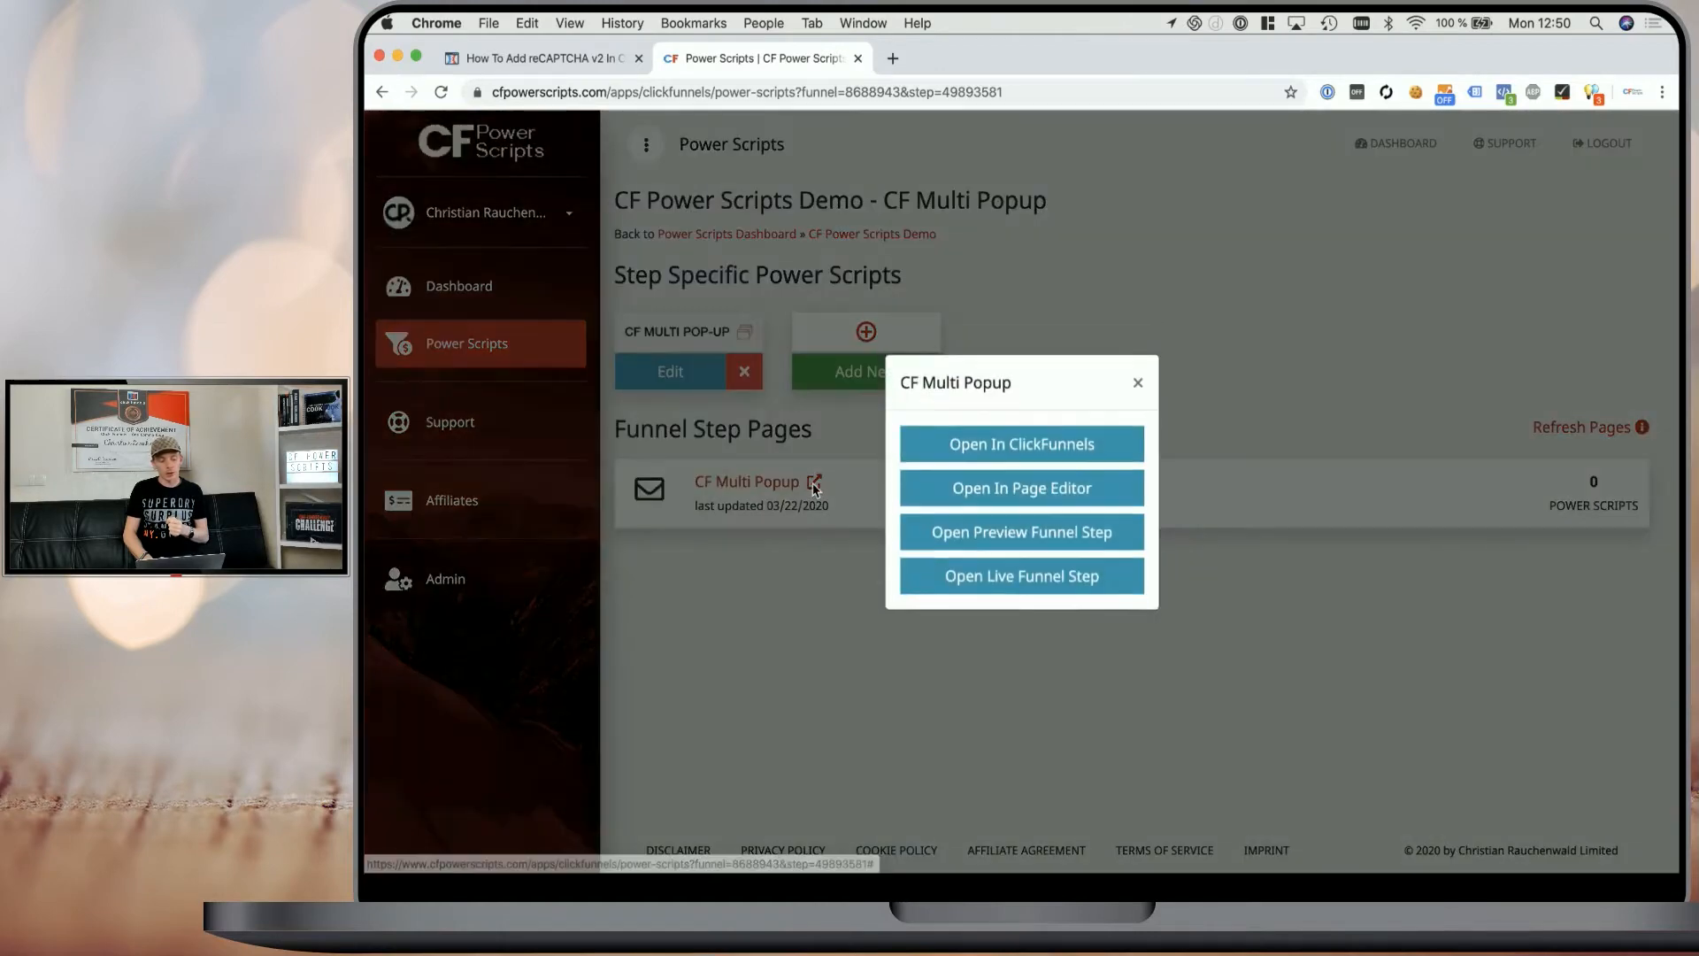
pyautogui.click(985, 508)
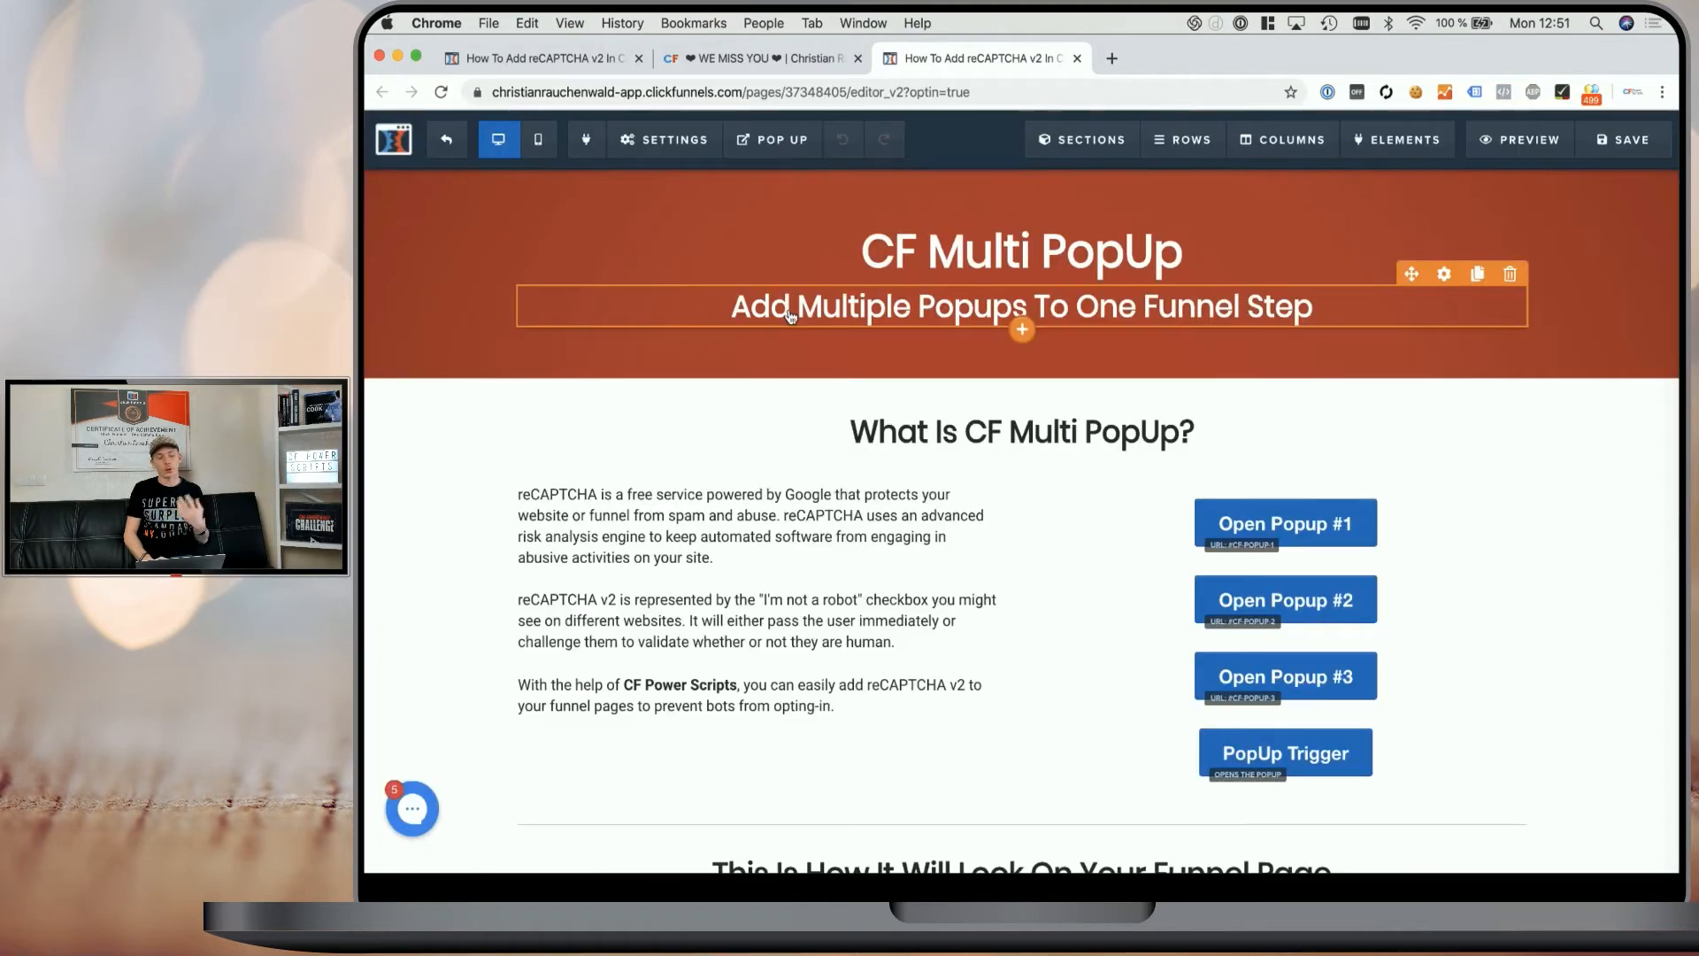
# - Show the page's popup and open its popup settings
pyautogui.moveTo(775, 150)
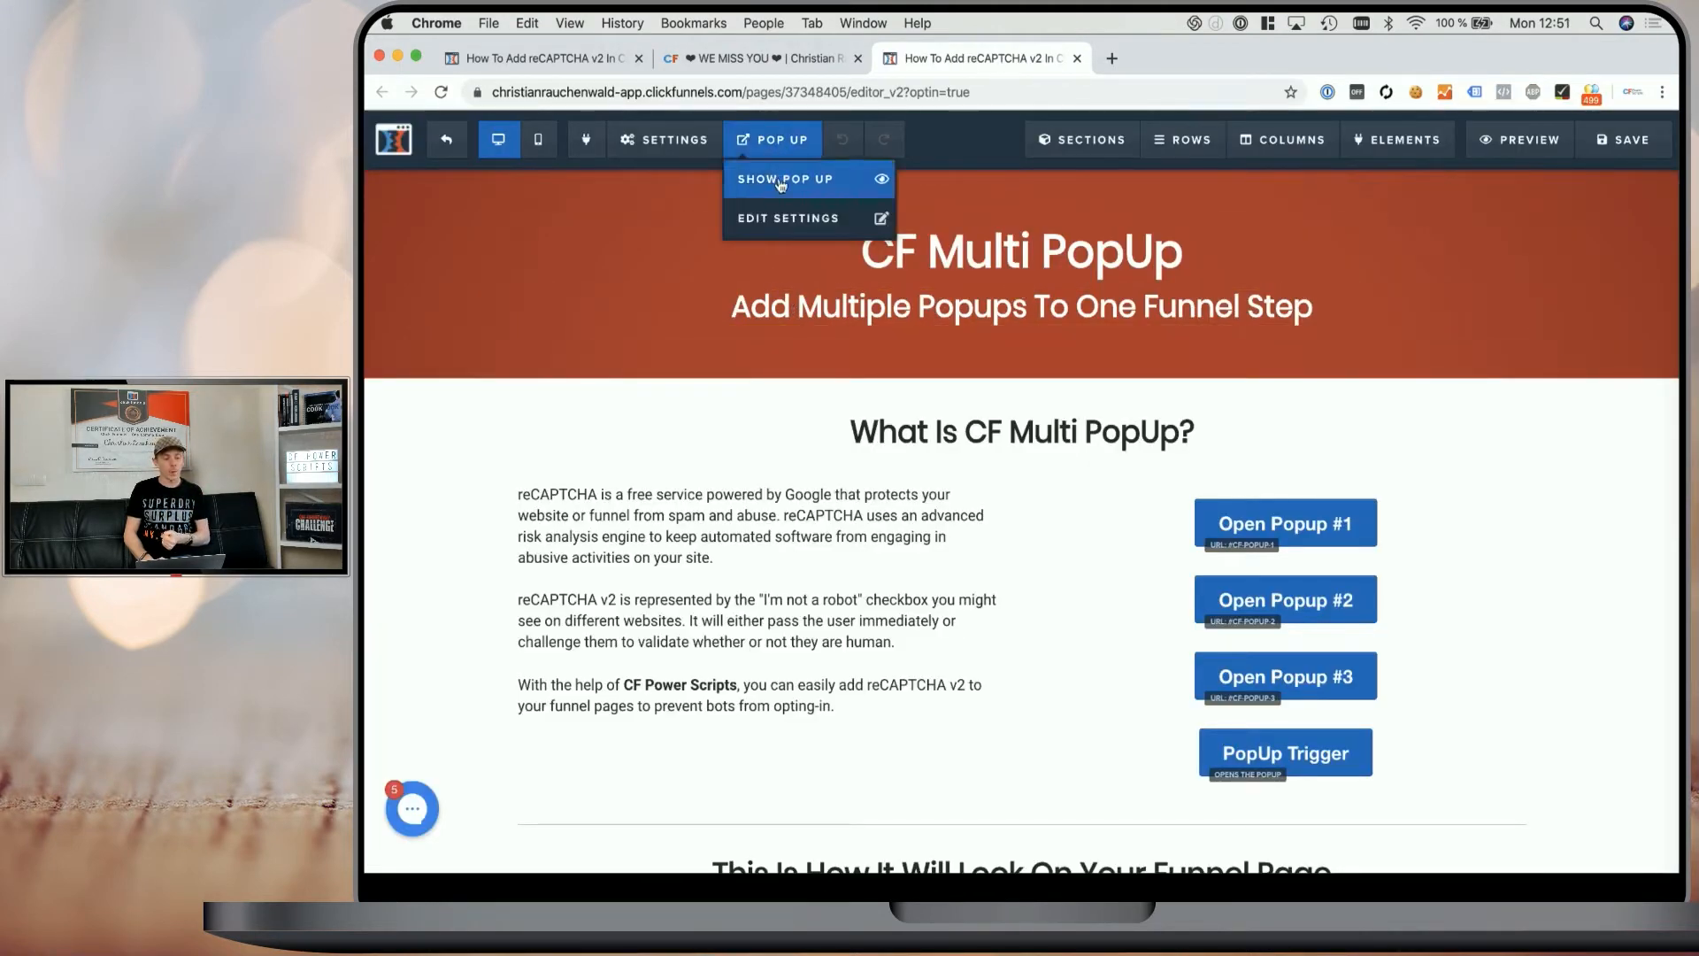
pyautogui.click(782, 183)
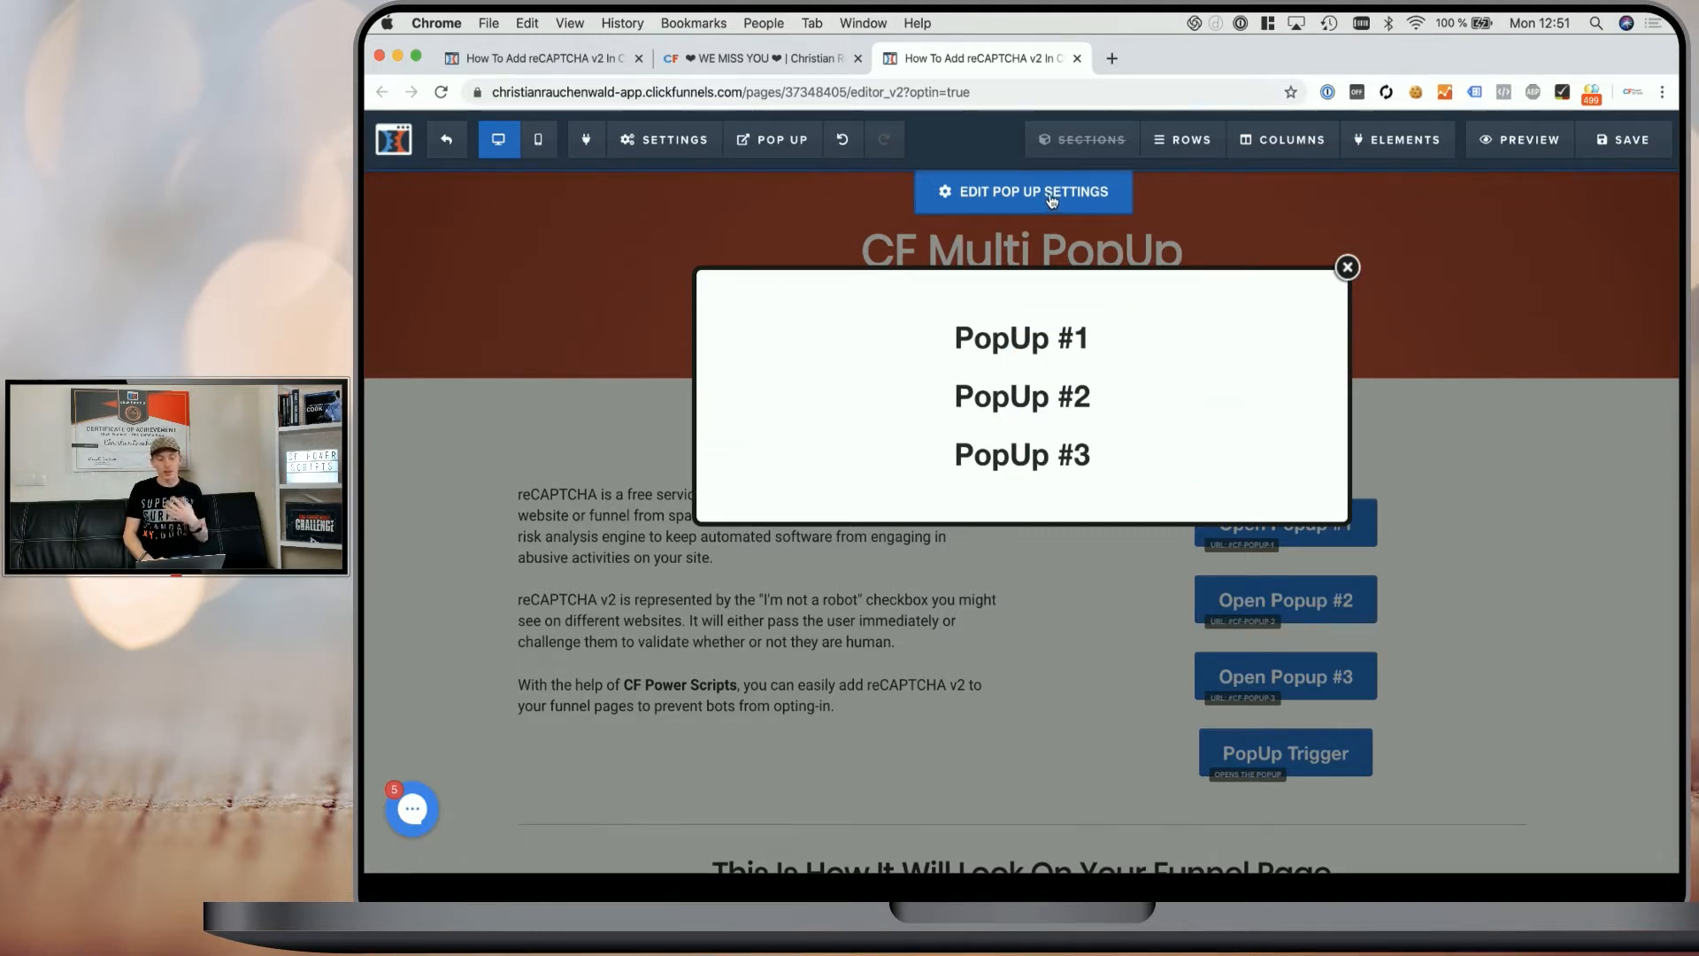
pyautogui.click(995, 200)
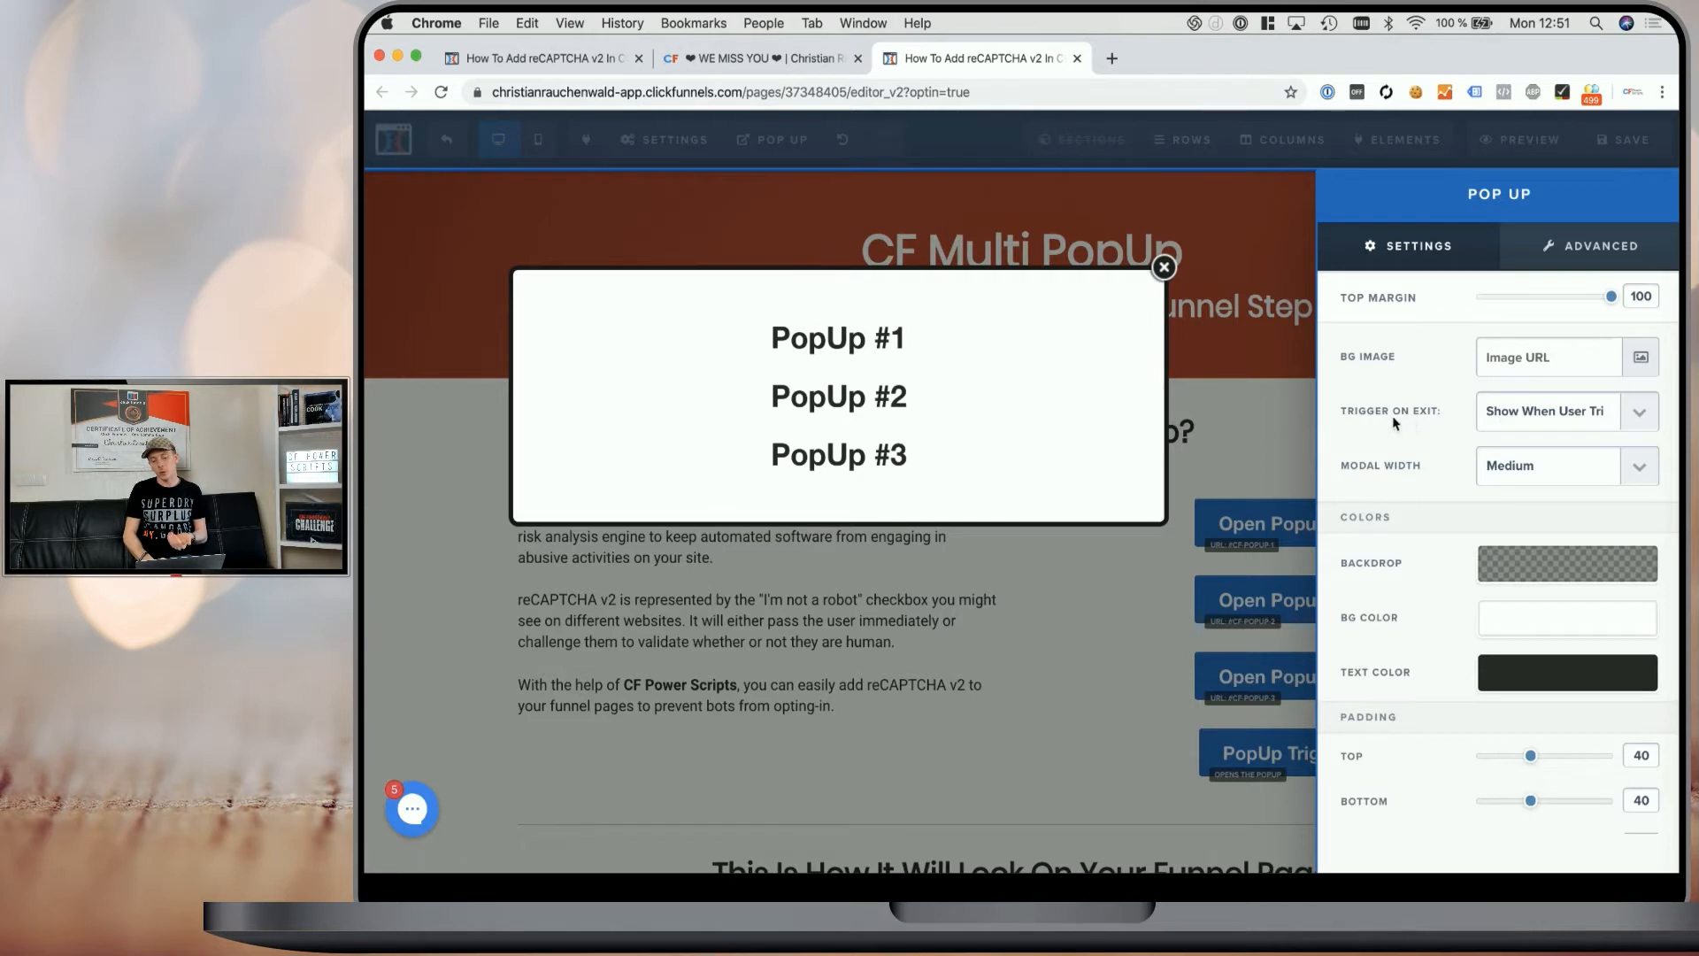
pyautogui.click(1512, 415)
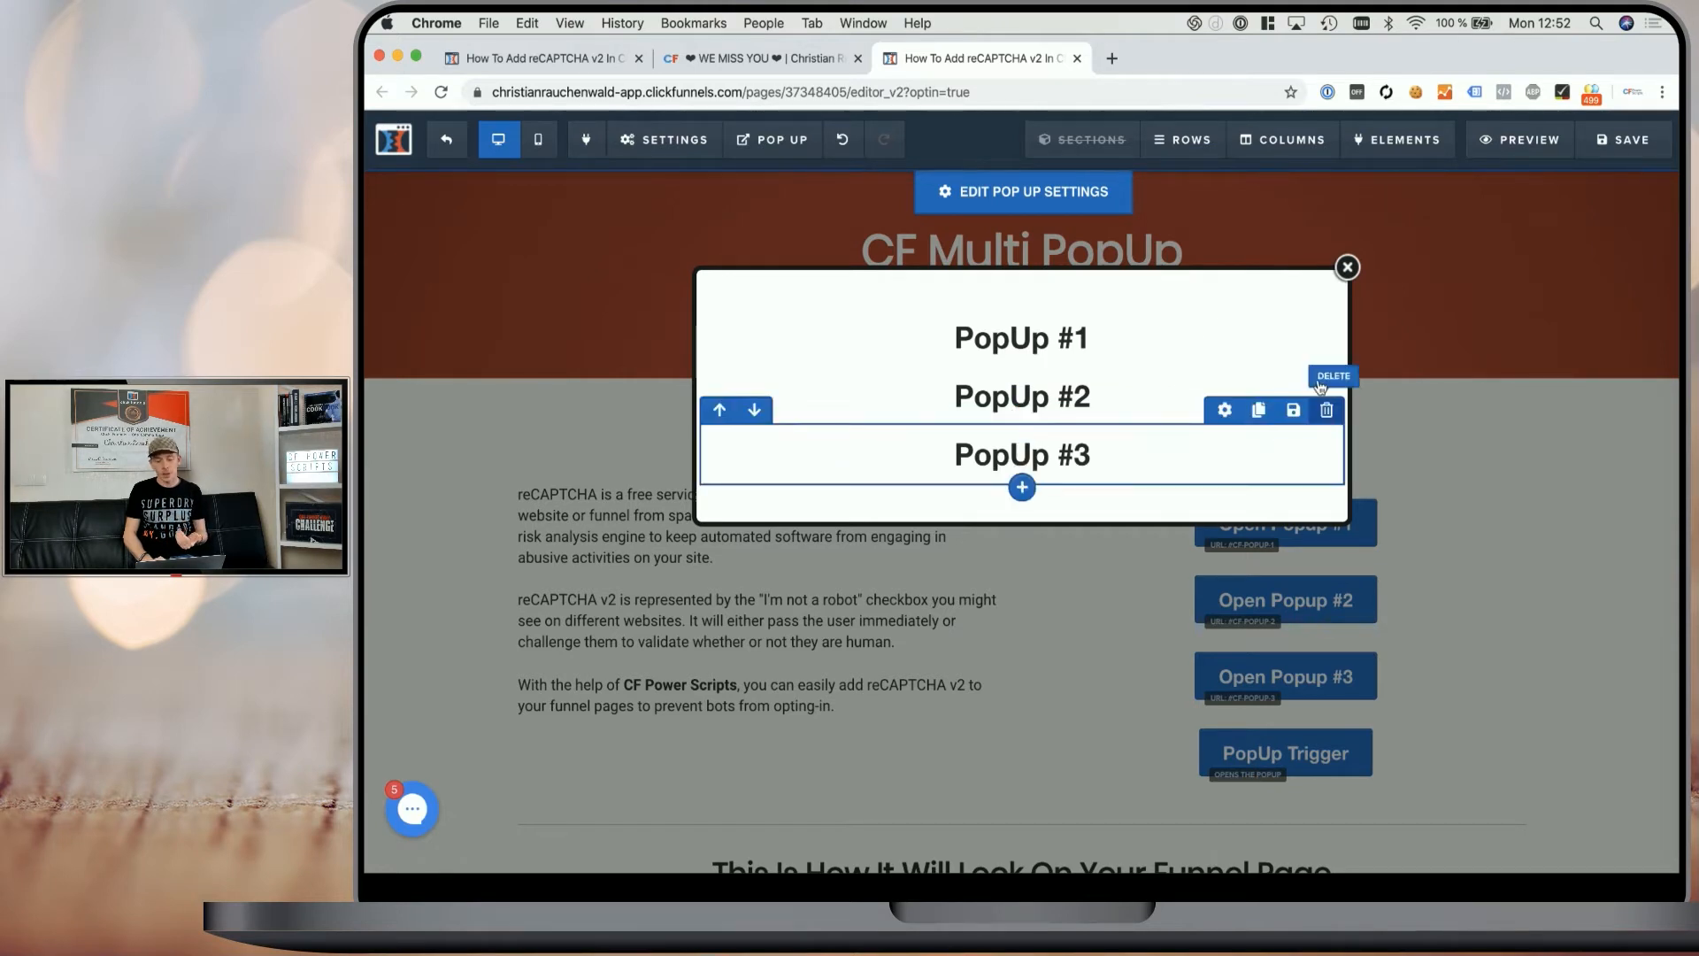
# - Open the first popup row's CSS info and inspect its title
pyautogui.click(1225, 295)
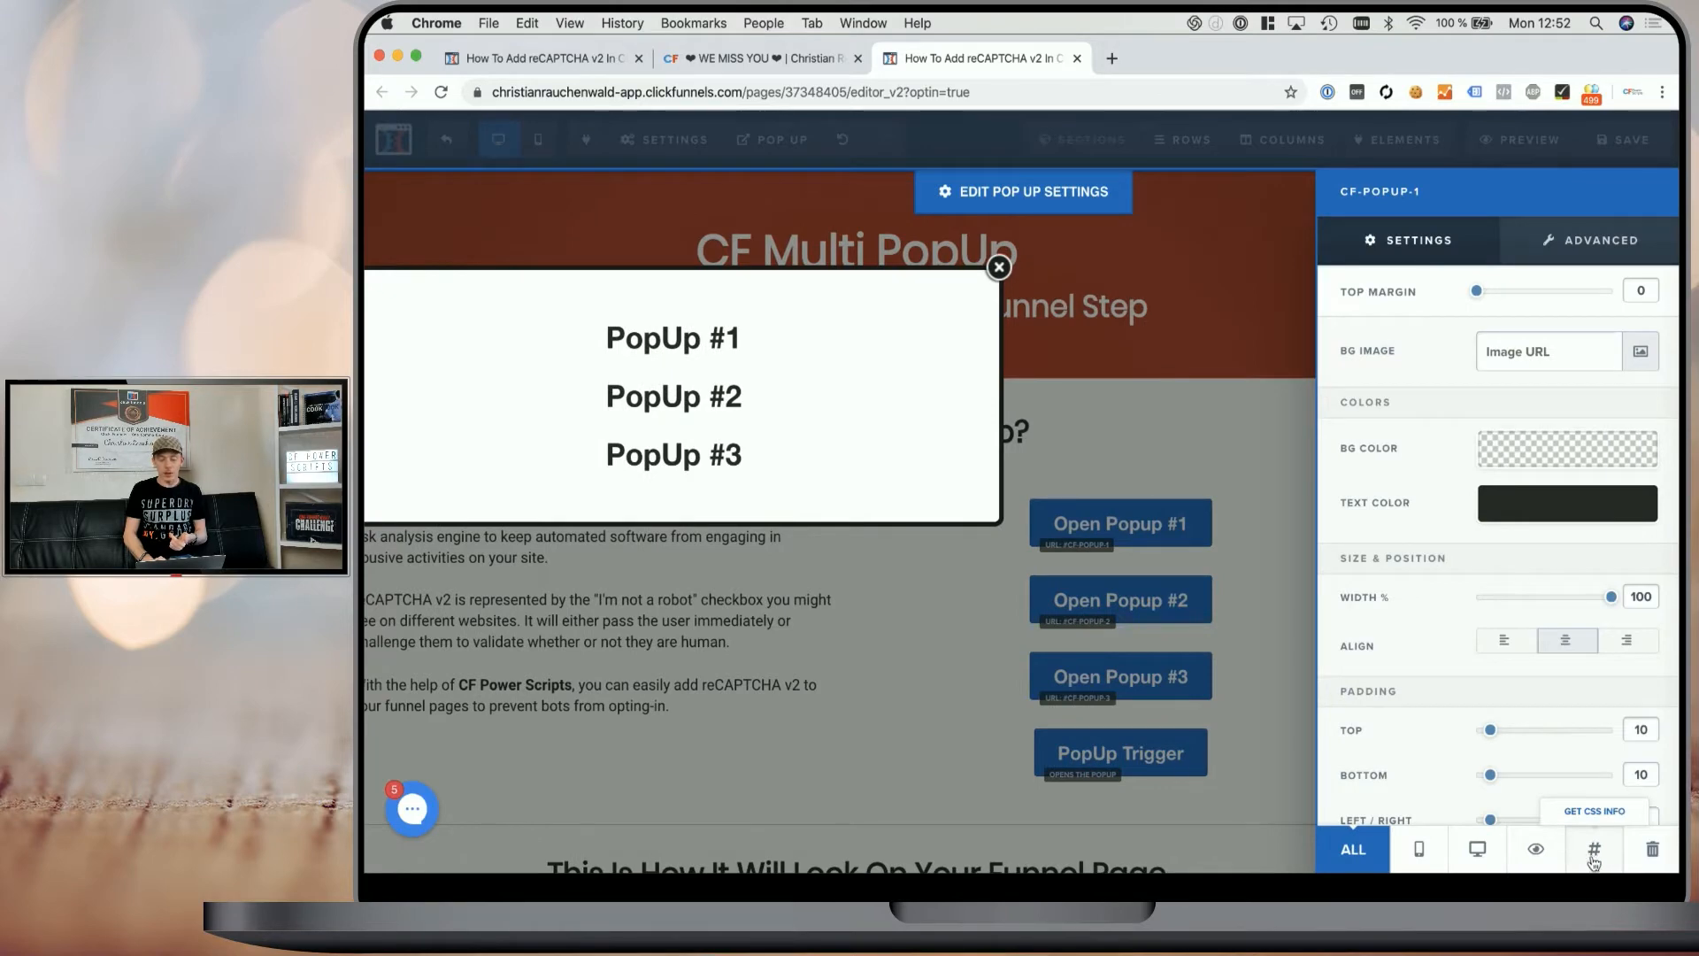
pyautogui.click(1595, 855)
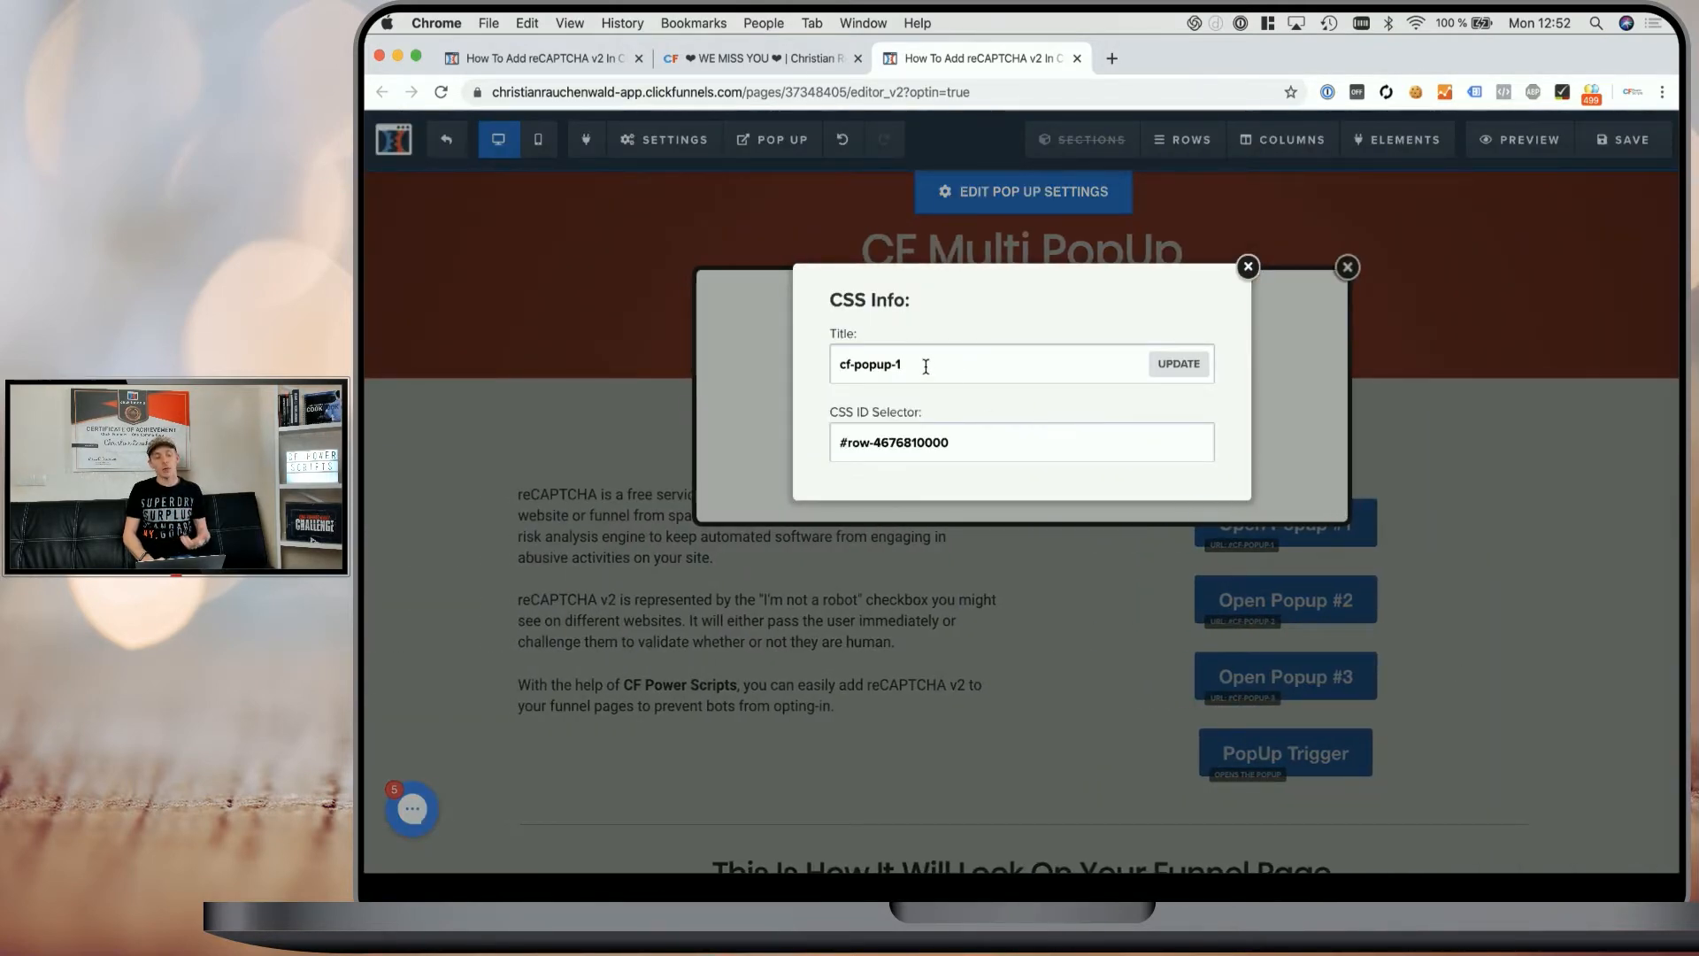
pyautogui.moveTo(918, 365); pyautogui.dragTo(805, 363)
pyautogui.click(850, 364)
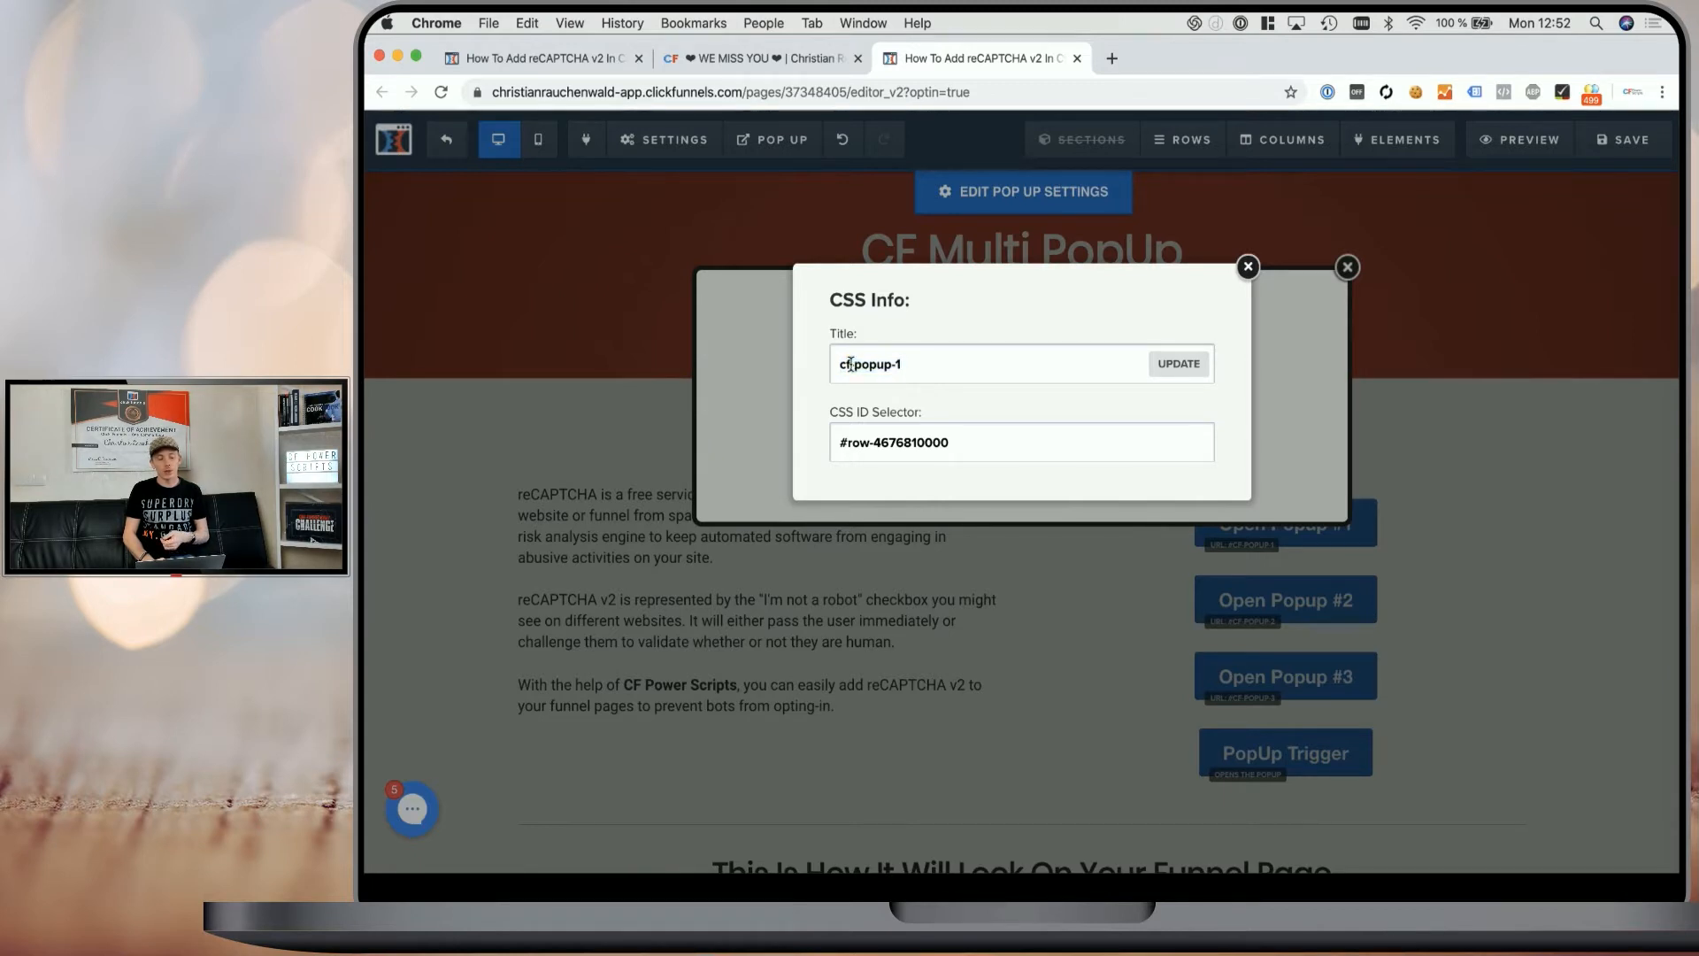
pyautogui.tripleClick(914, 365)
pyautogui.click(914, 365)
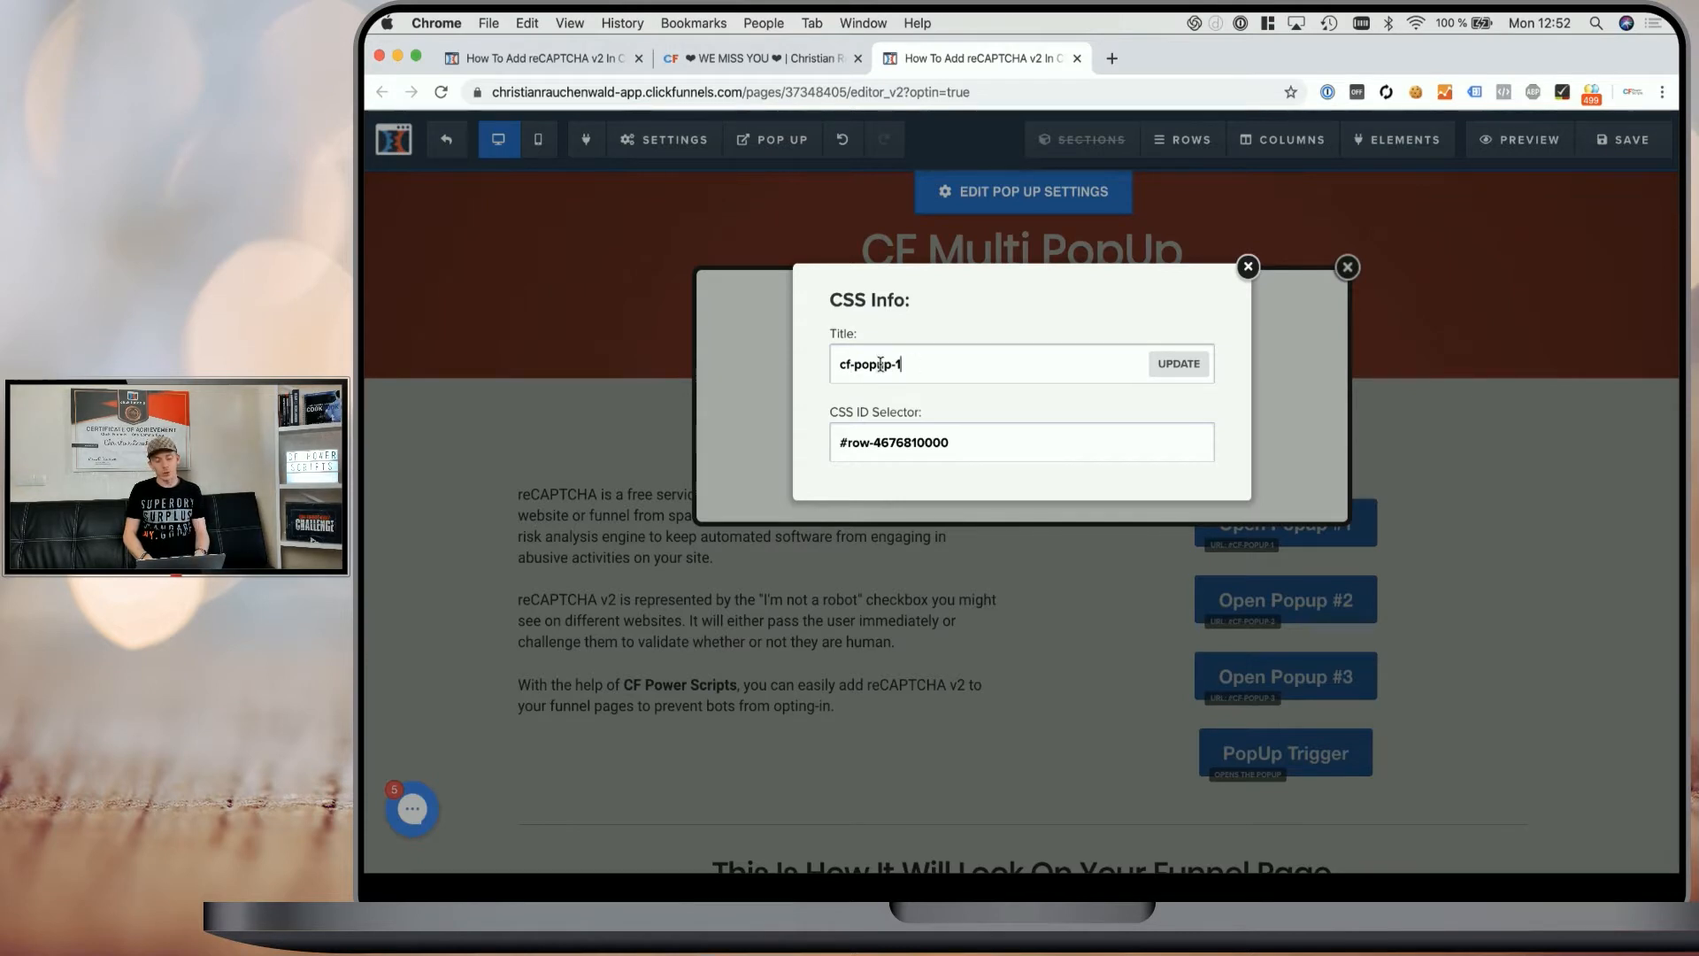
pyautogui.click(1173, 368)
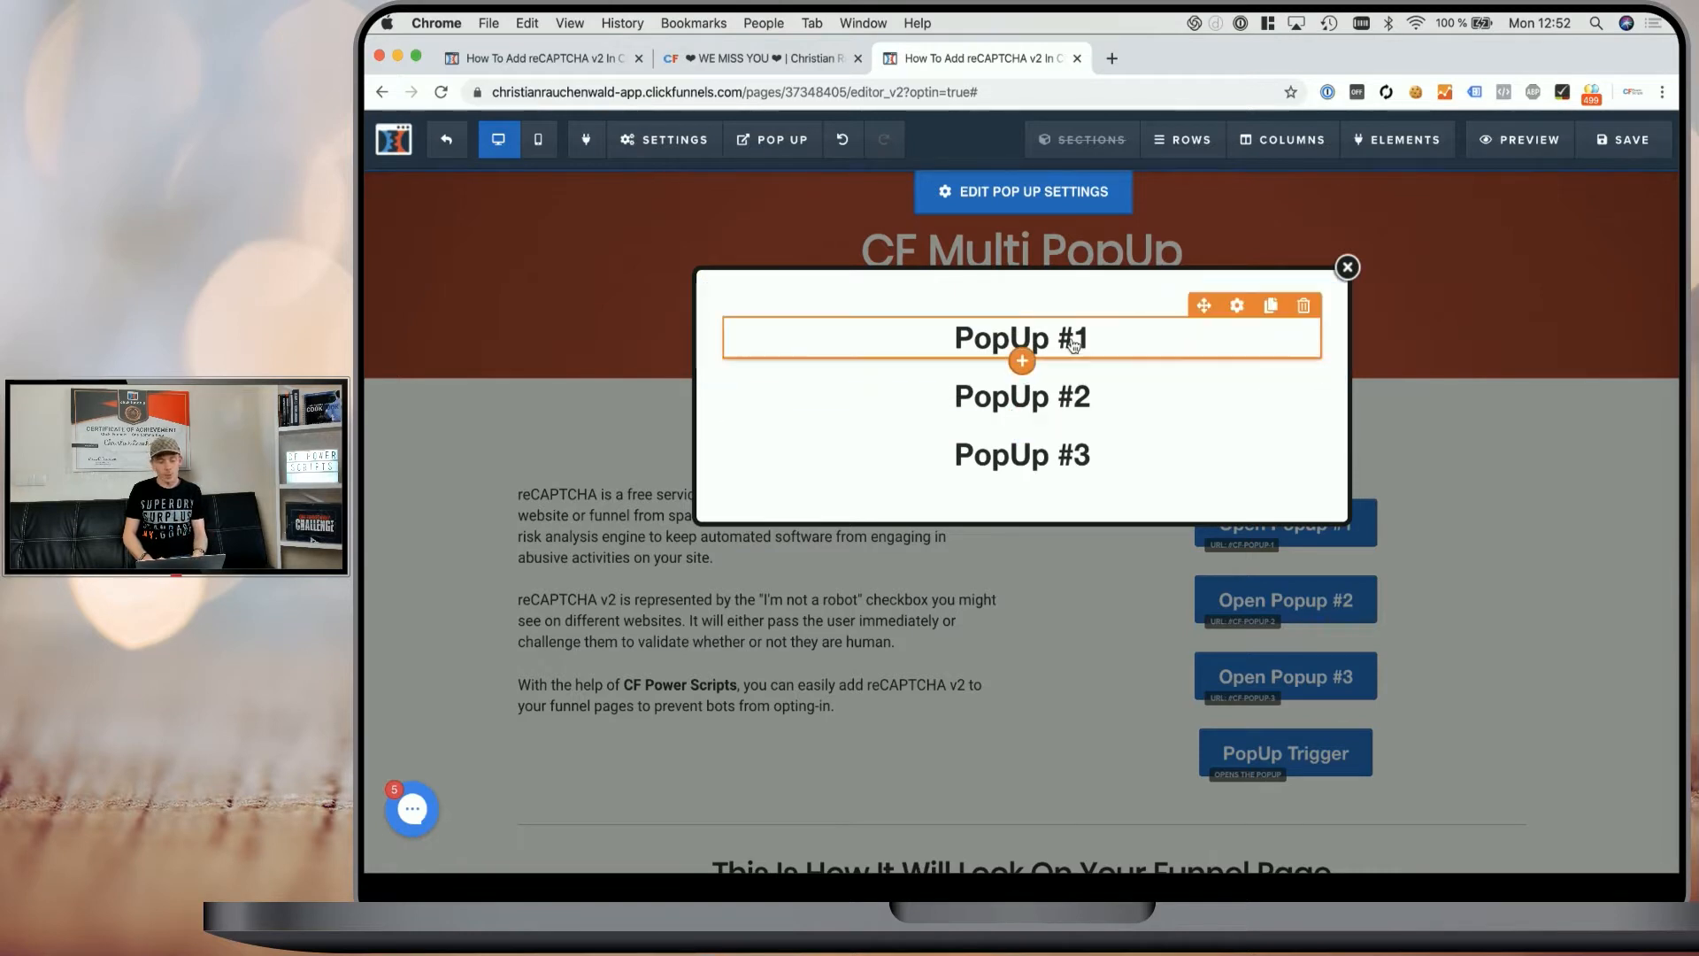
# - Add an image under the PopUp #1 heading and a bullet list under the PopUp #2 heading
pyautogui.click(1027, 363)
pyautogui.click(1343, 569)
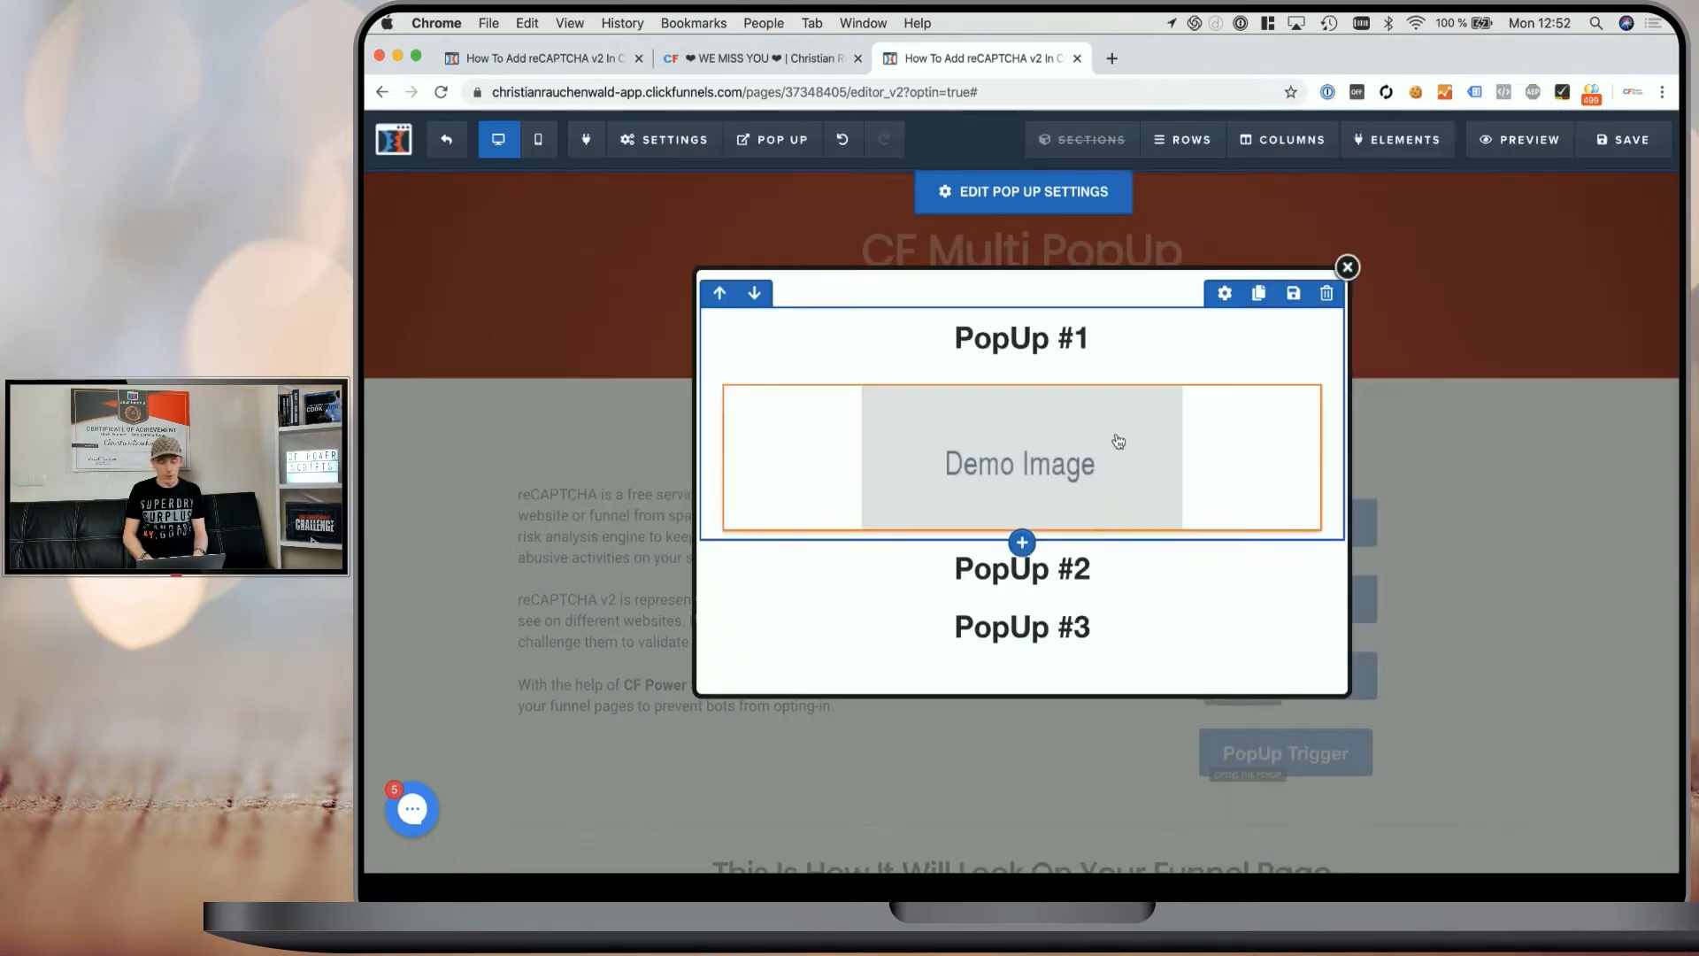
pyautogui.click(1020, 617)
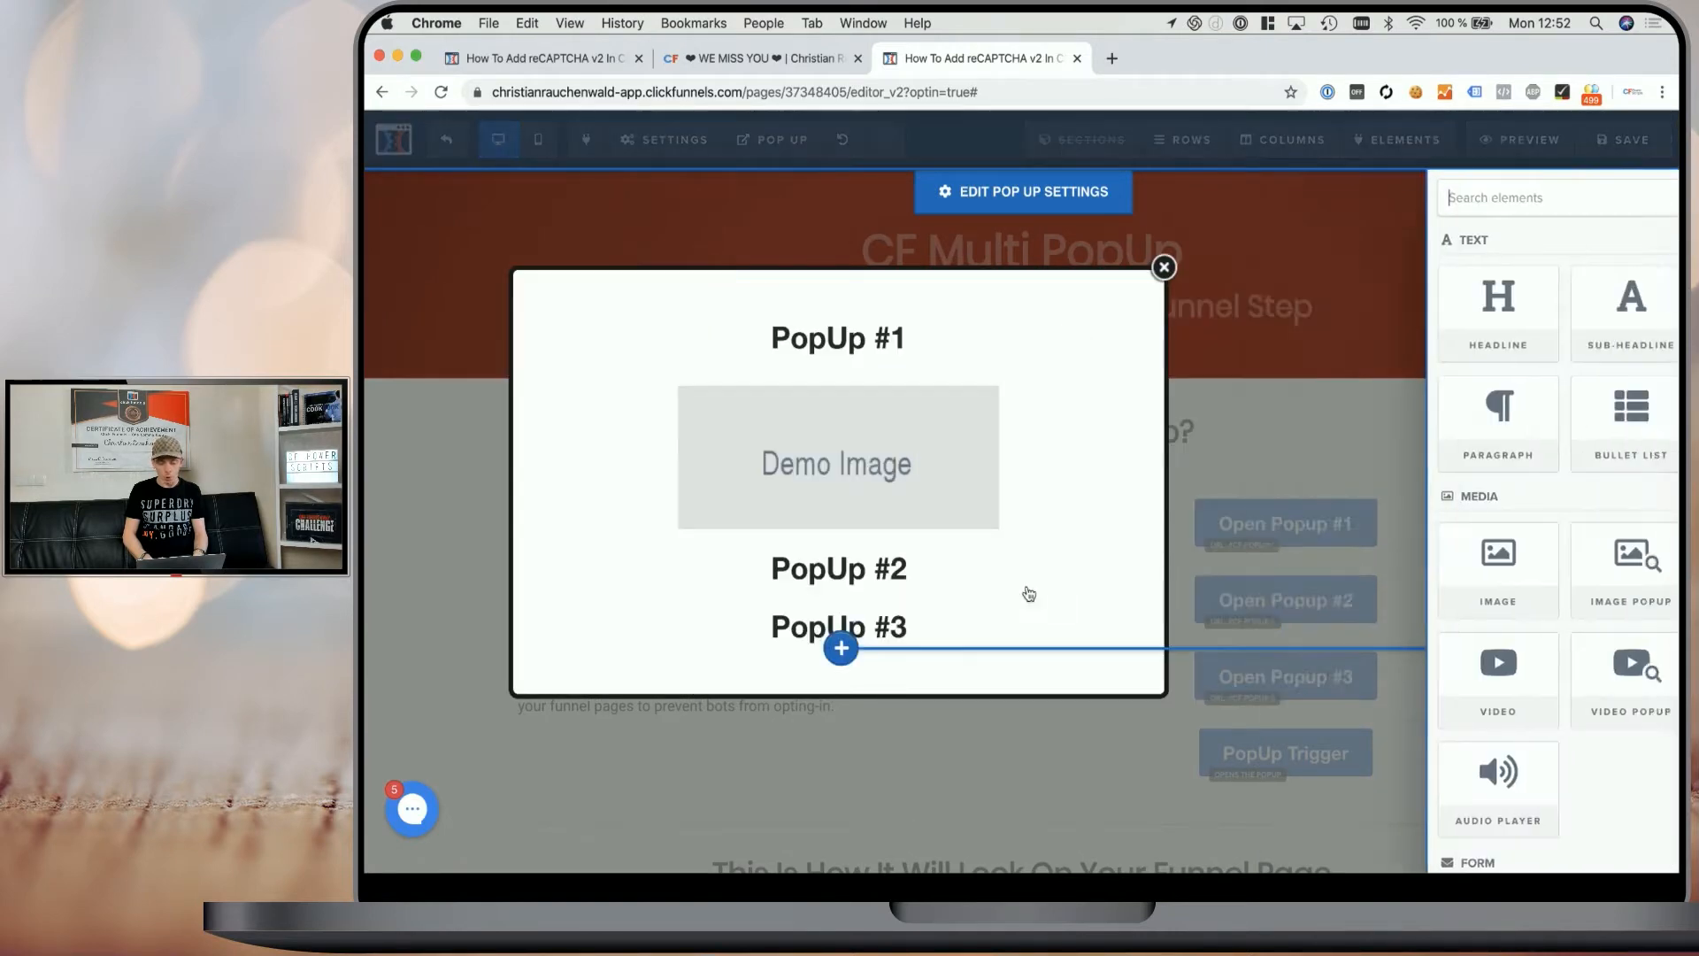
pyautogui.click(1464, 457)
pyautogui.scroll(-3, 1017, 567)
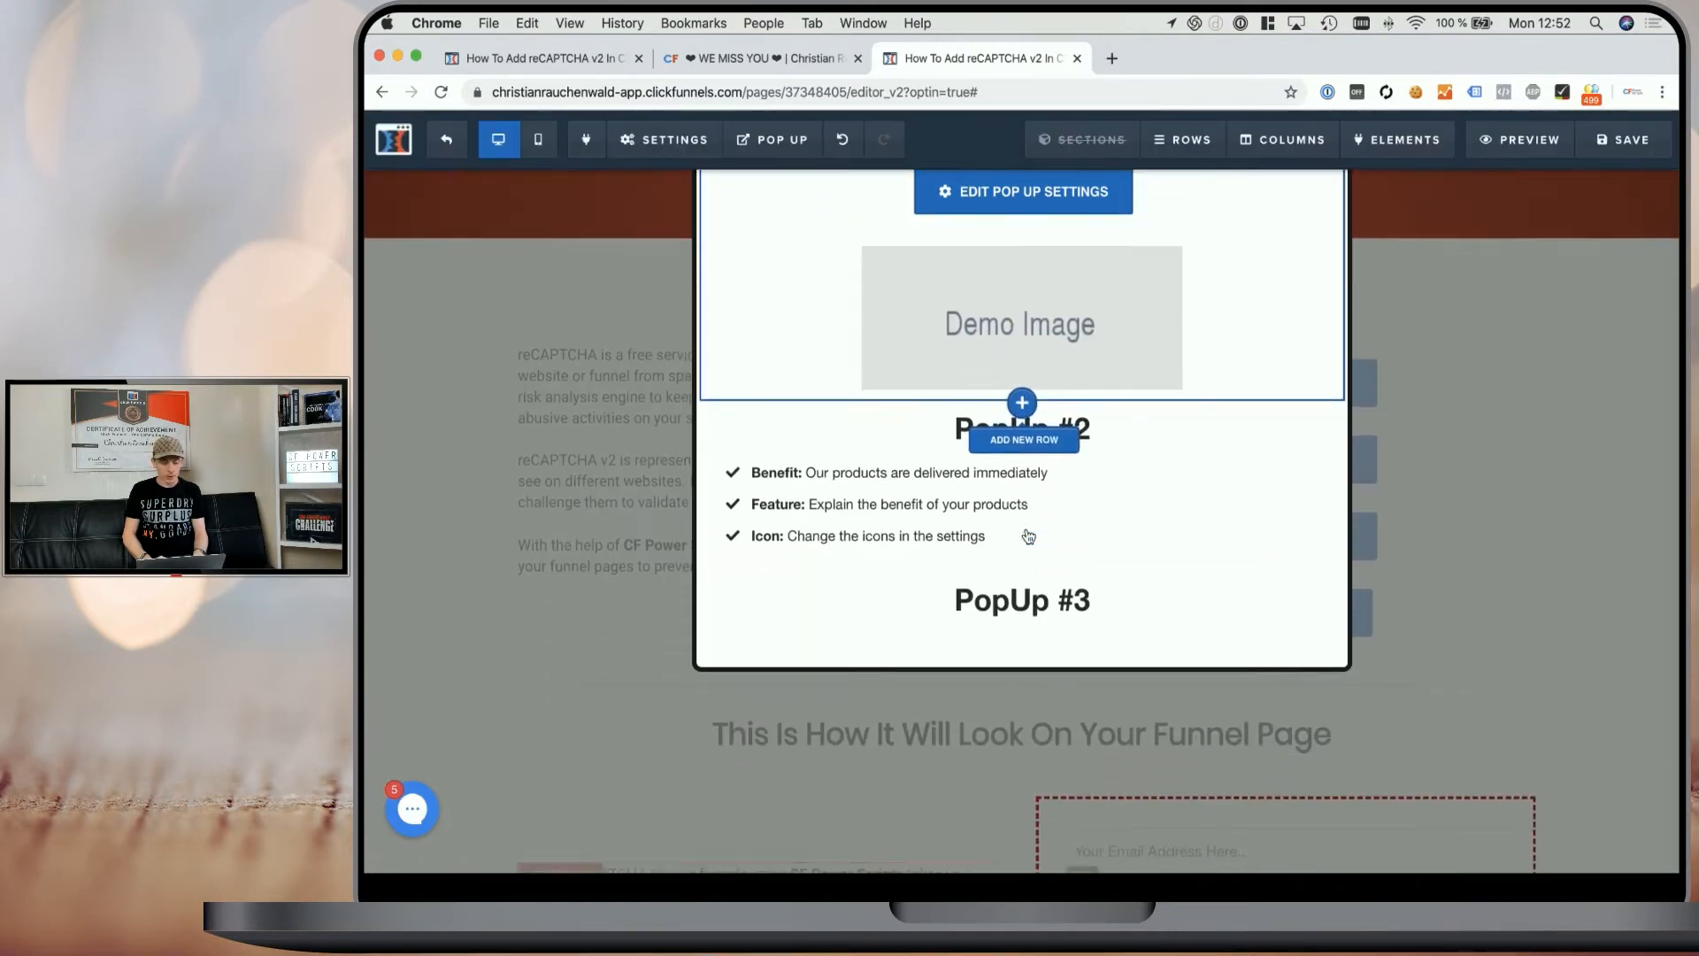
# - Add a video element under the PopUp #3 heading
pyautogui.click(1020, 601)
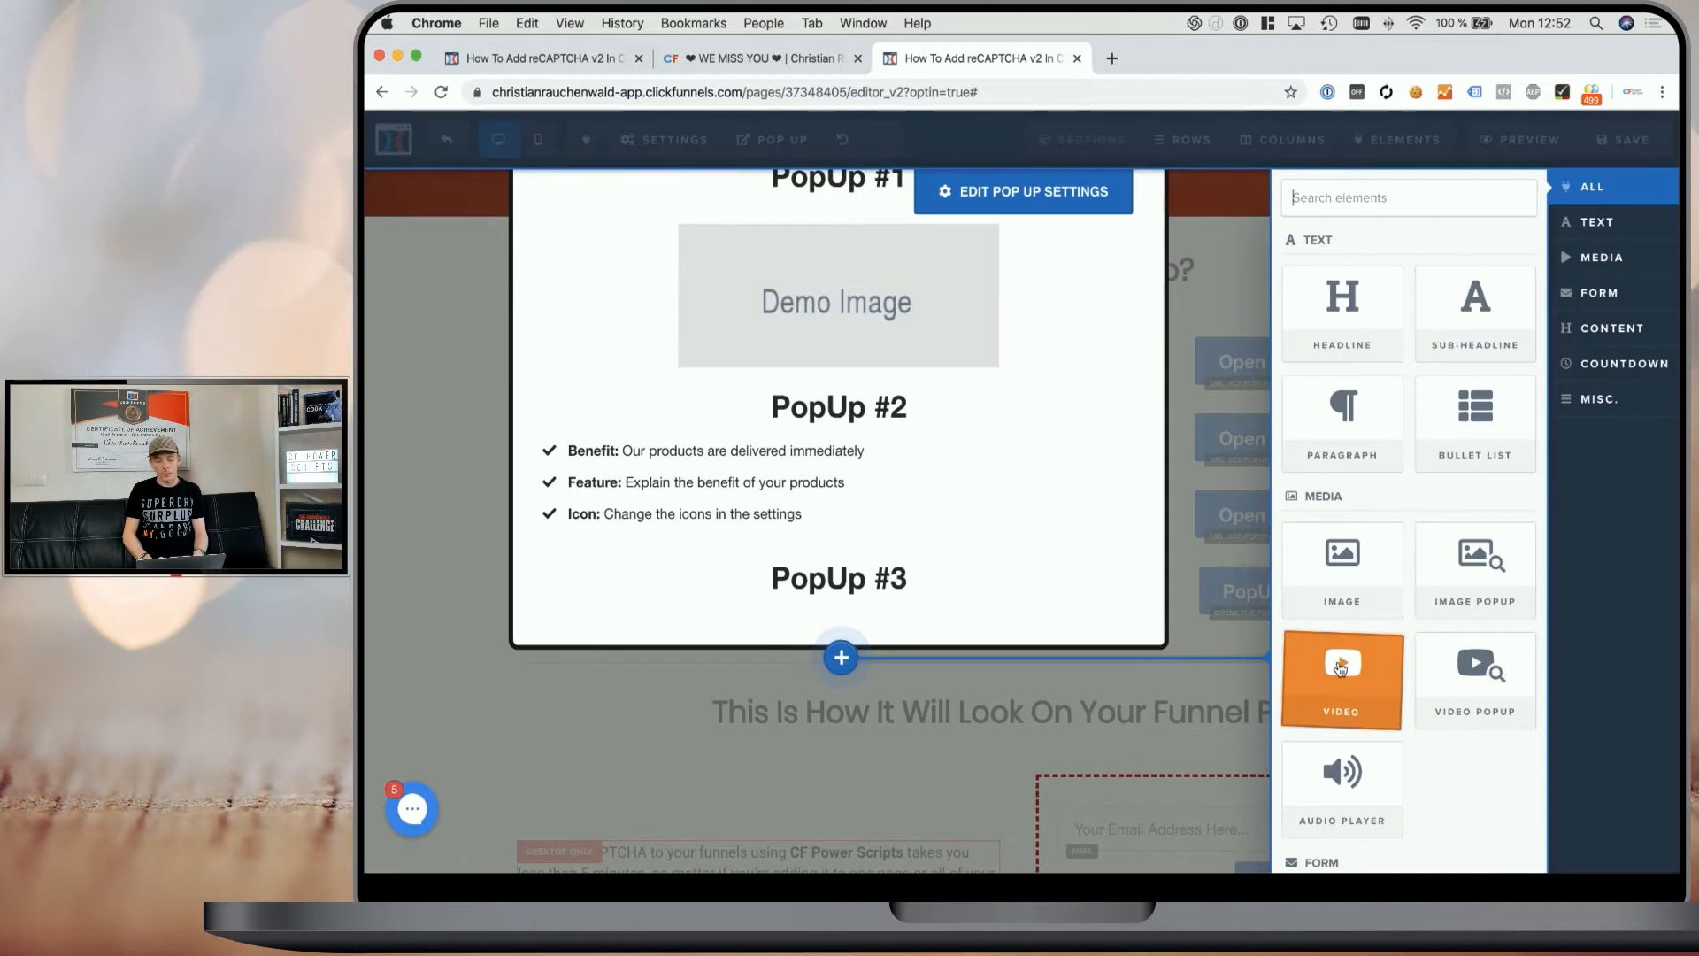
pyautogui.click(1346, 669)
pyautogui.scroll(3, 1192, 471)
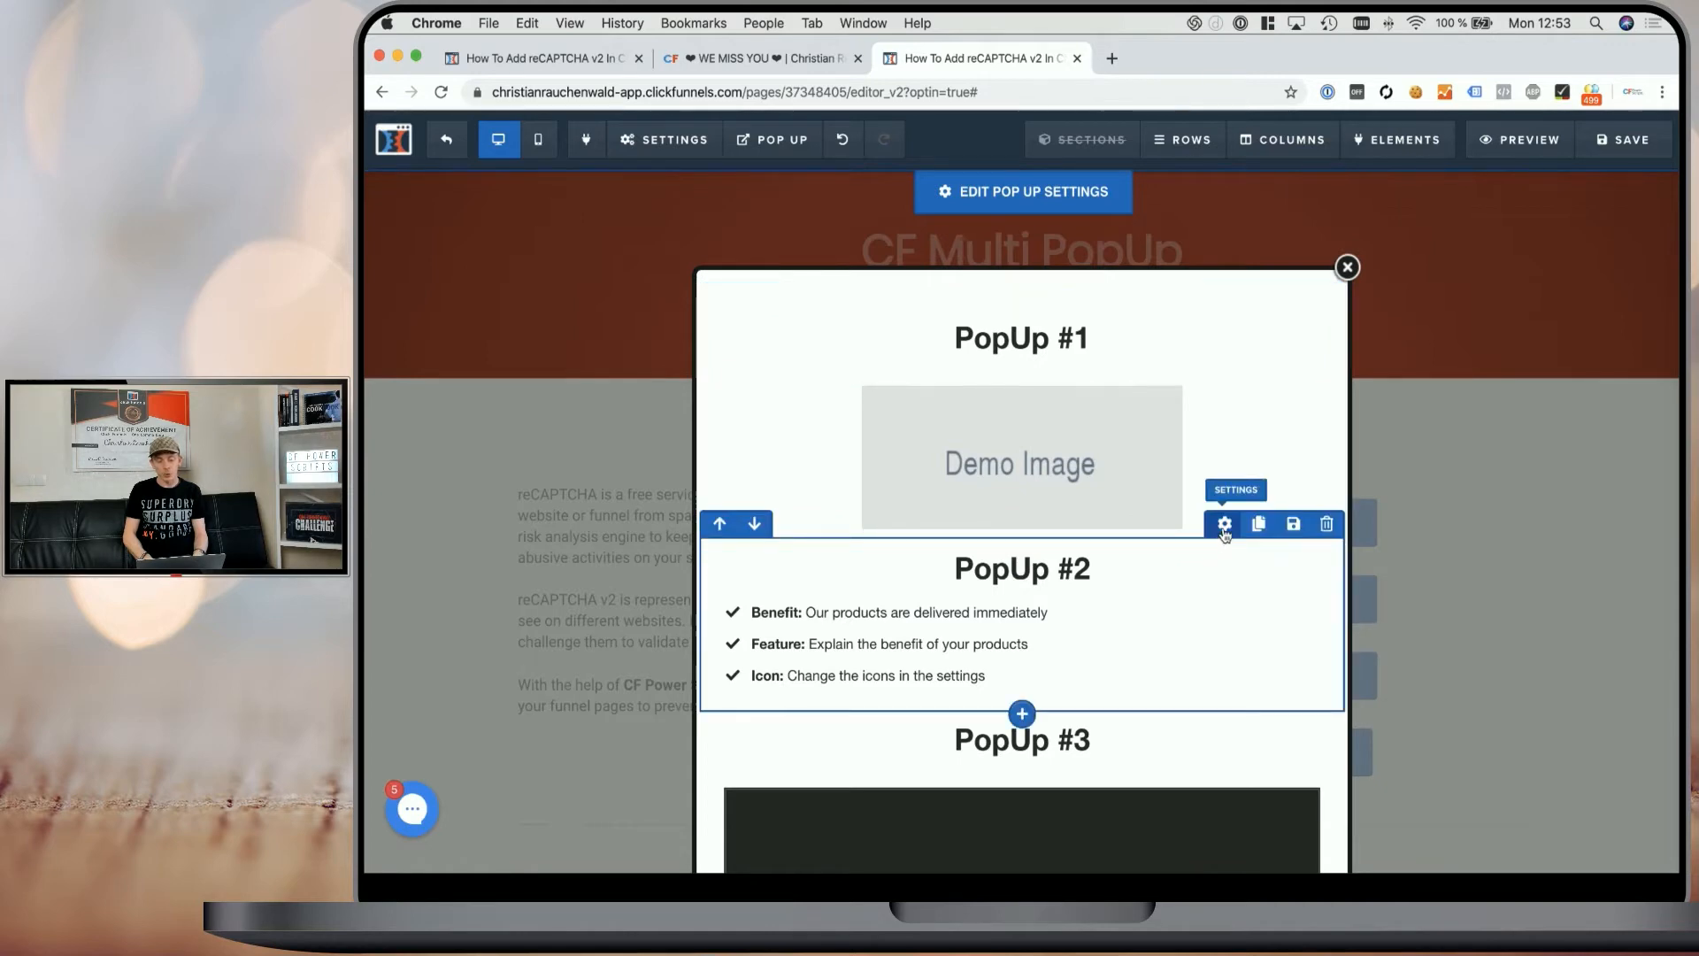
# - Duplicate the PopUp #2 row in the popup
pyautogui.click(1225, 523)
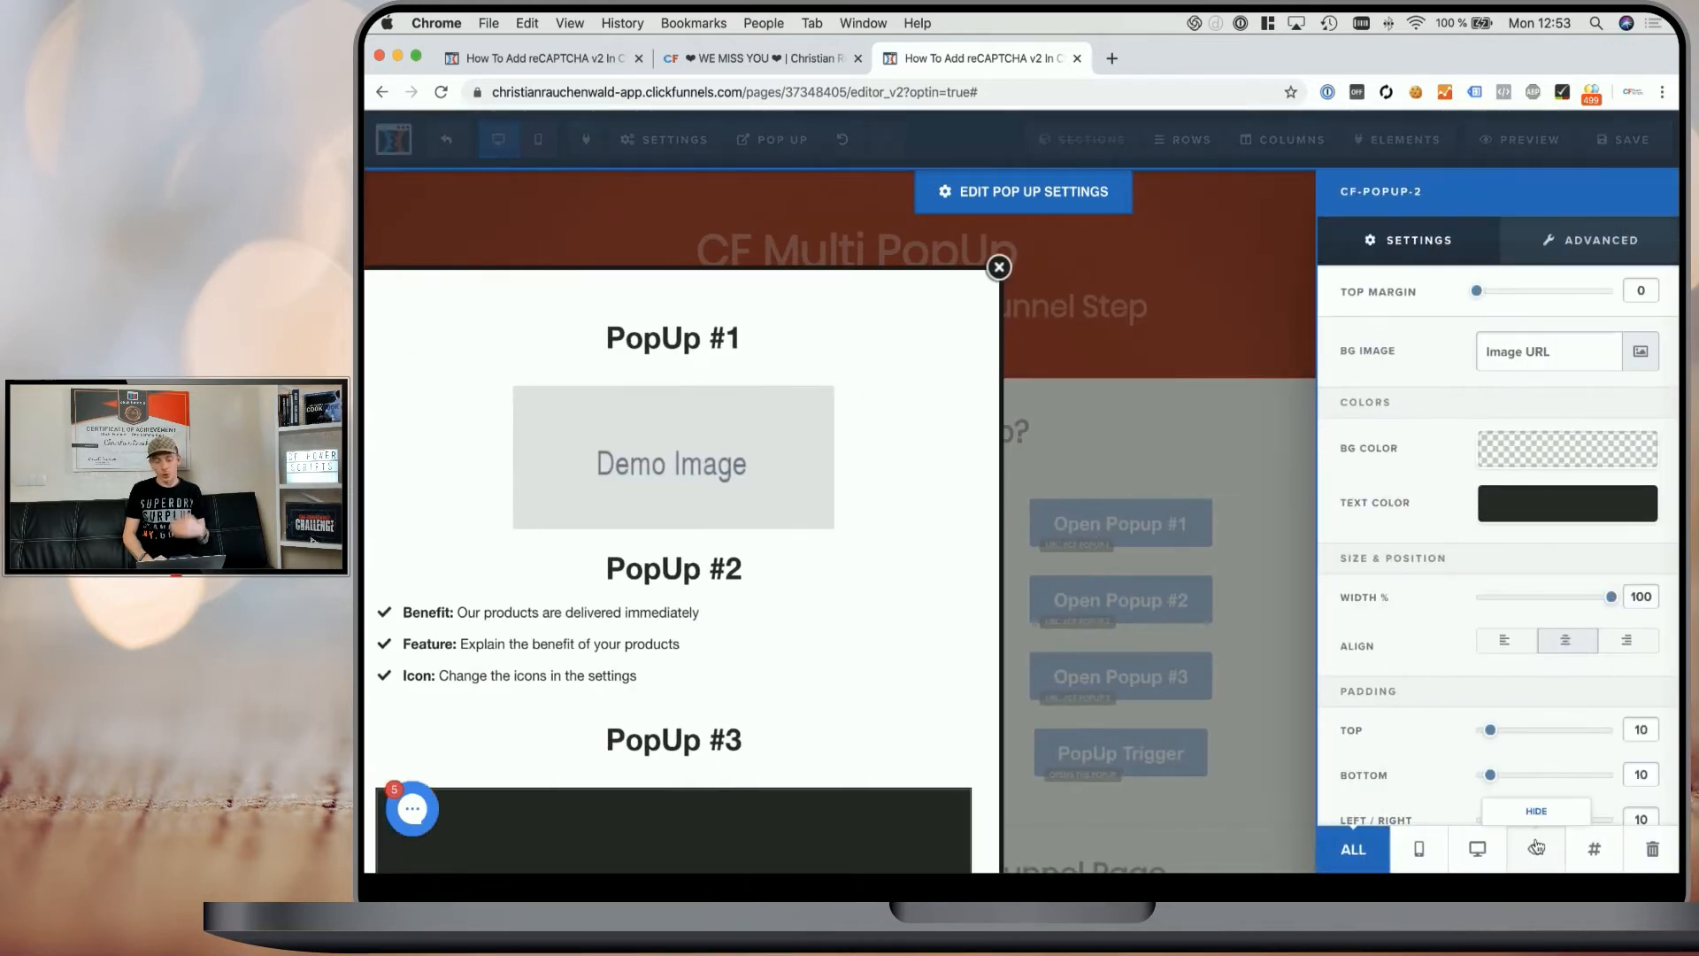
pyautogui.click(866, 589)
pyautogui.scroll(-3, 868, 590)
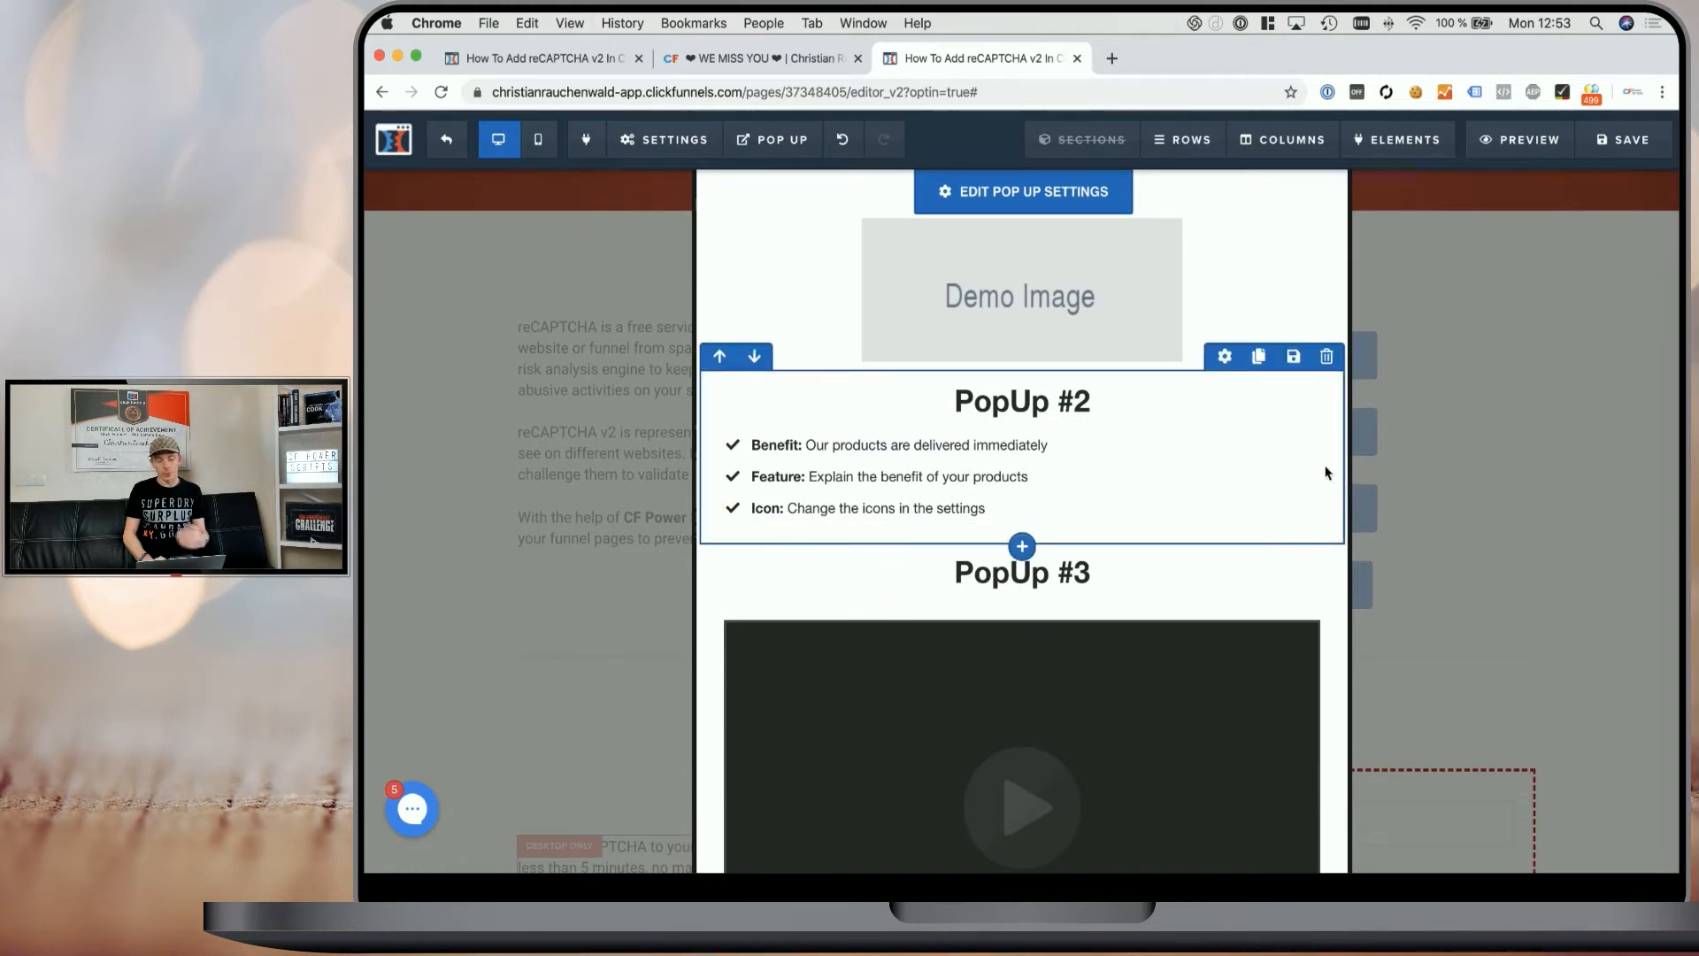
pyautogui.click(1257, 357)
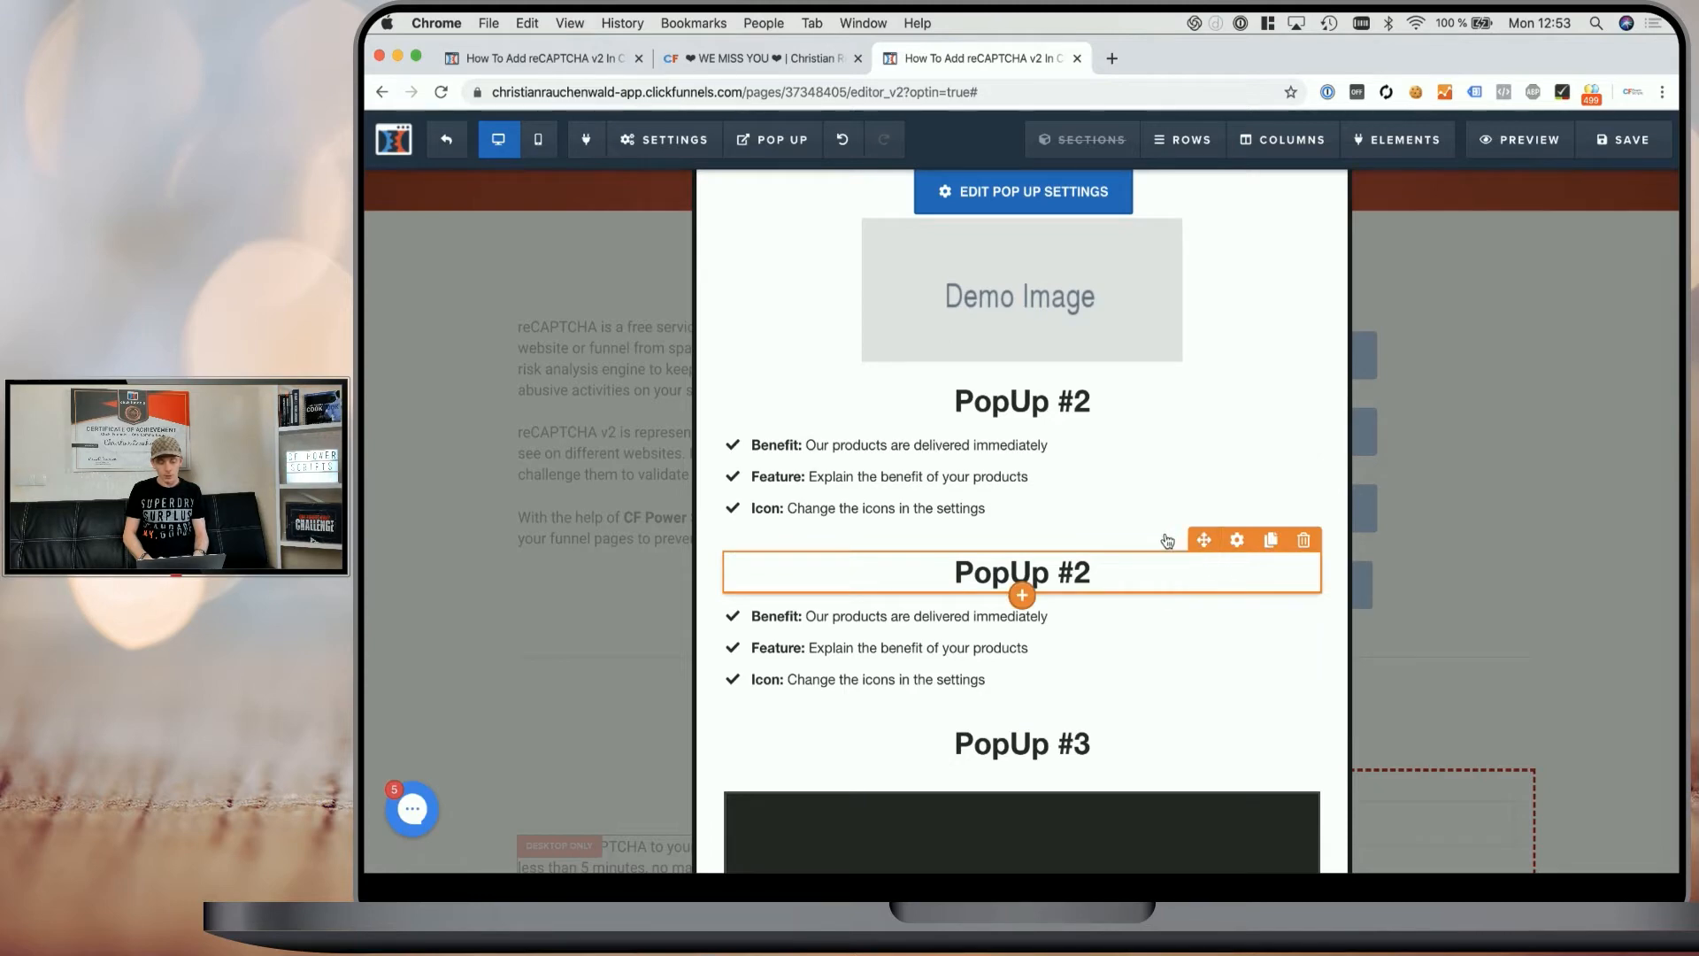
# - Rename the cloned row's CSS title to cf-popup-2
pyautogui.click(1239, 529)
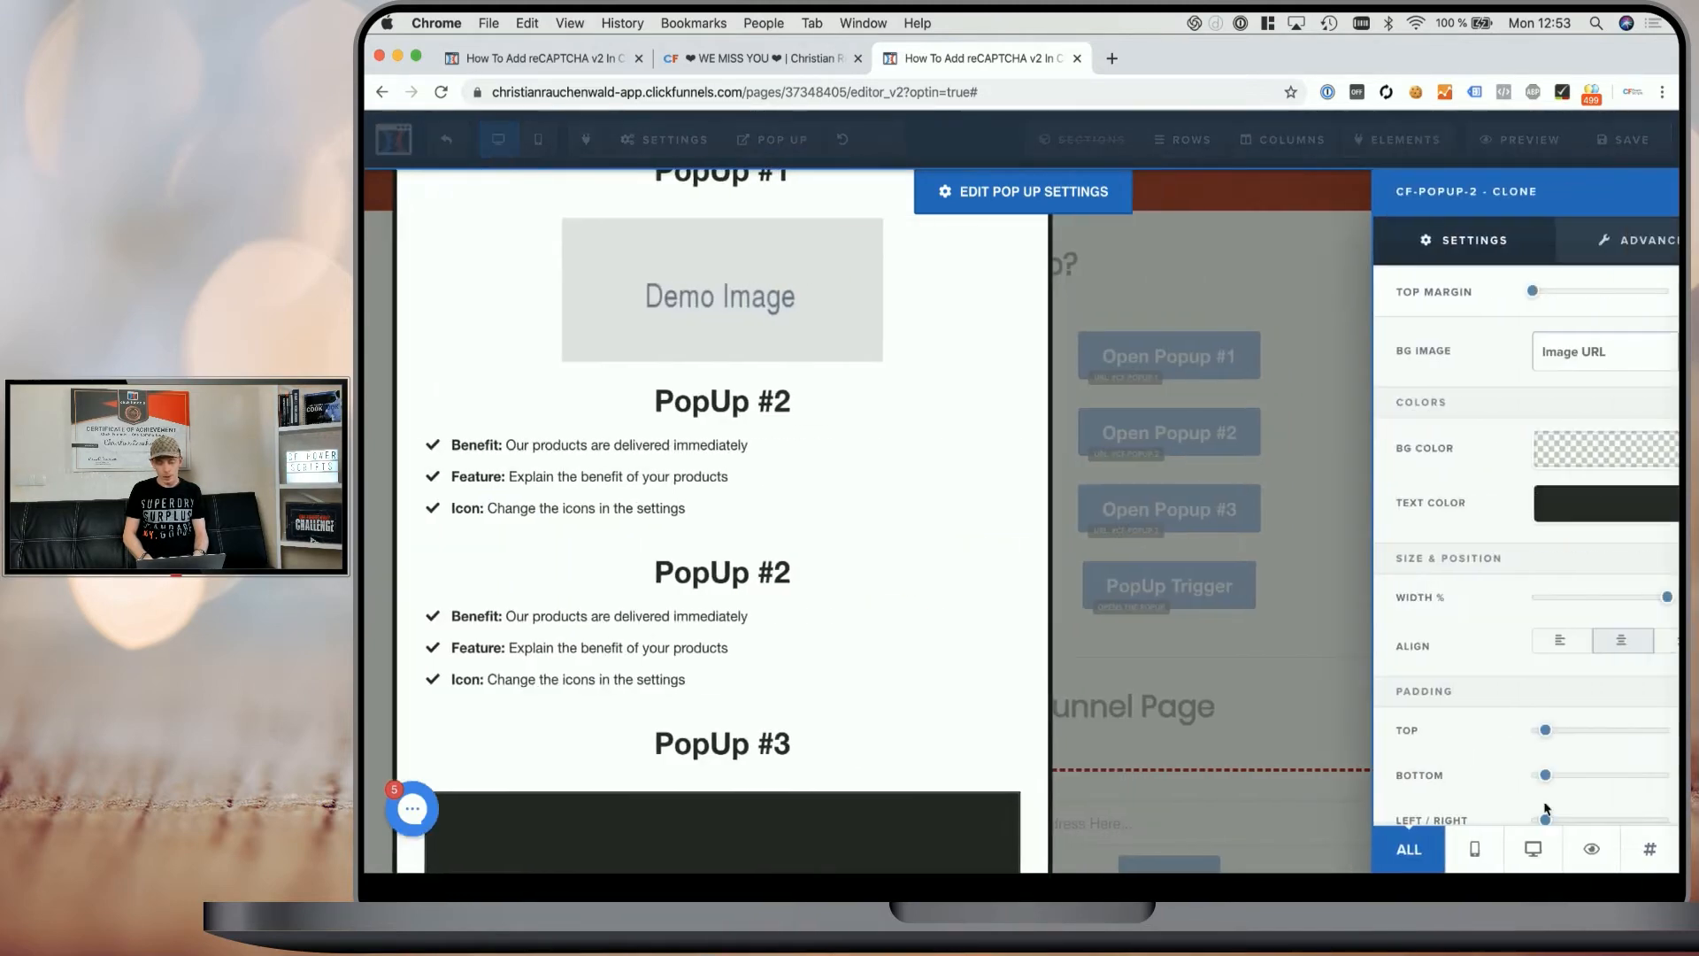
pyautogui.click(1589, 850)
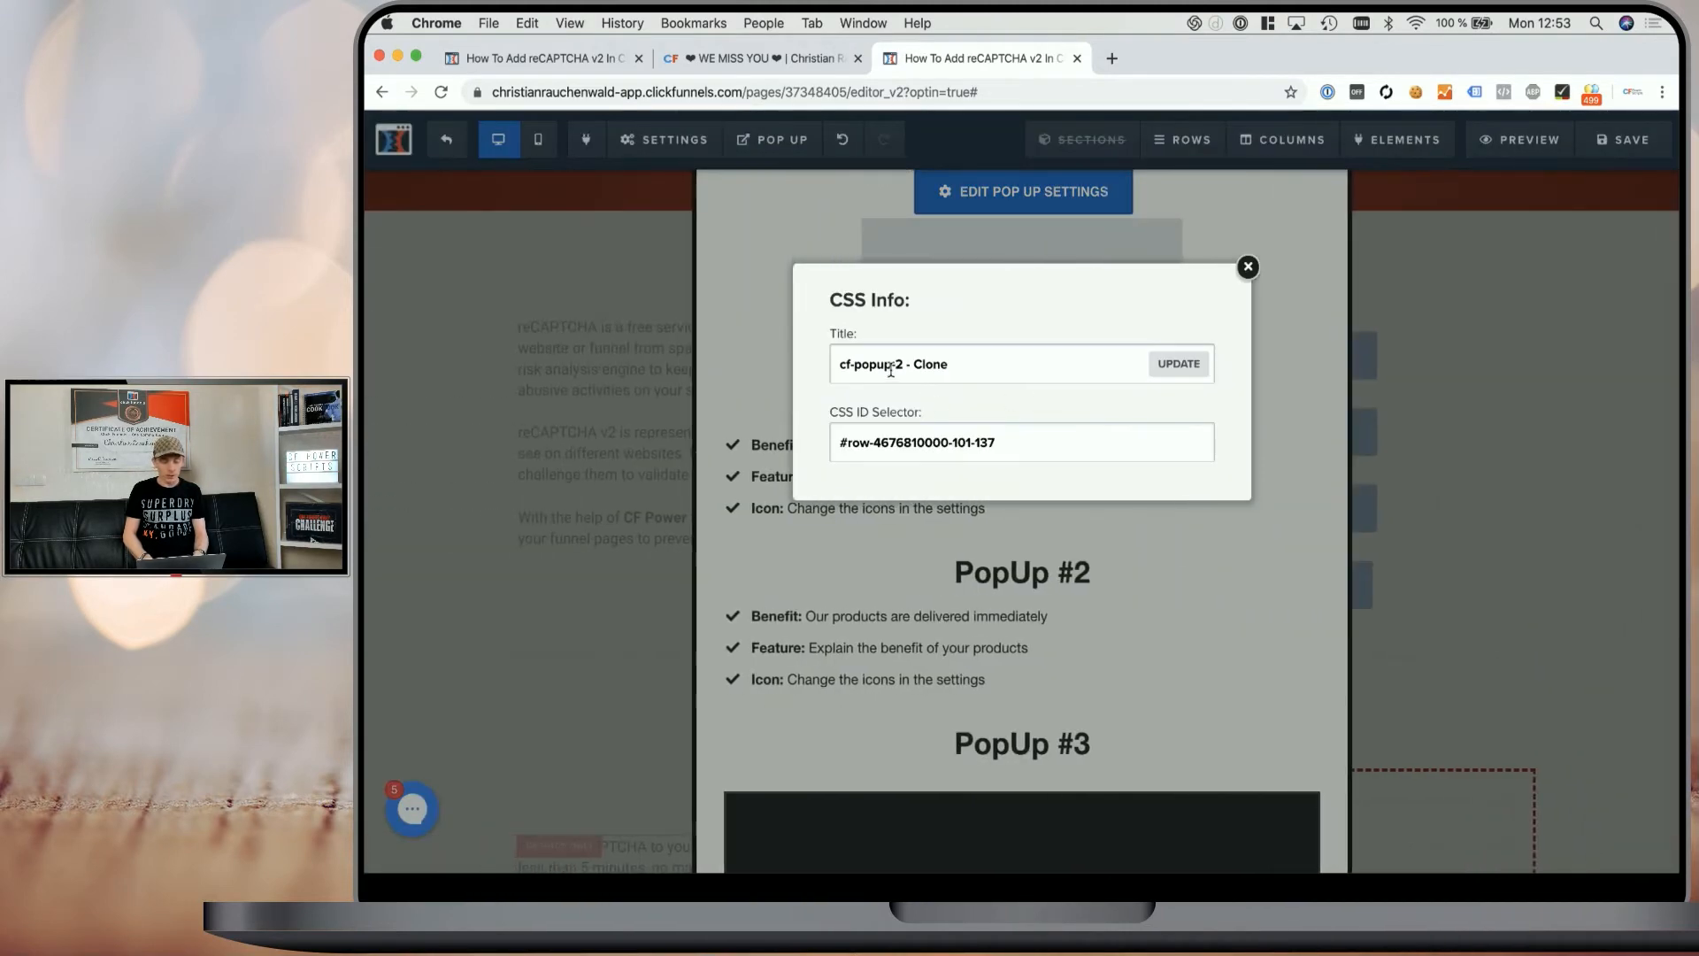
pyautogui.moveTo(905, 363); pyautogui.dragTo(948, 364)
pyautogui.press('BackSpace')
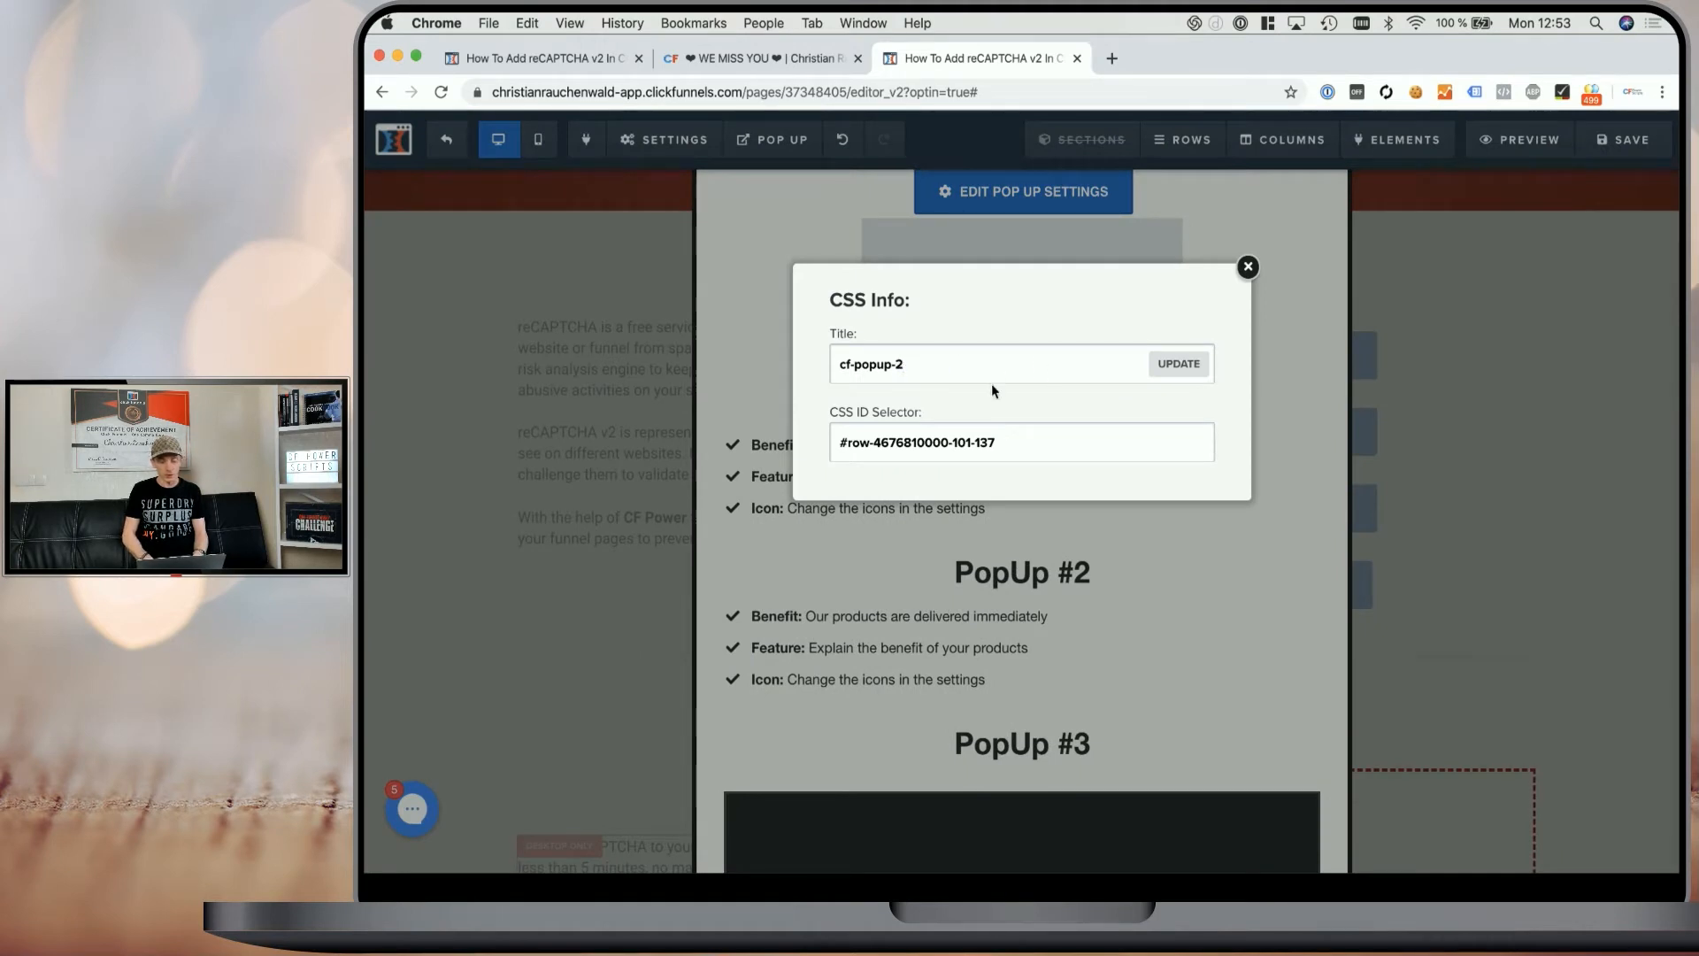
pyautogui.click(1179, 363)
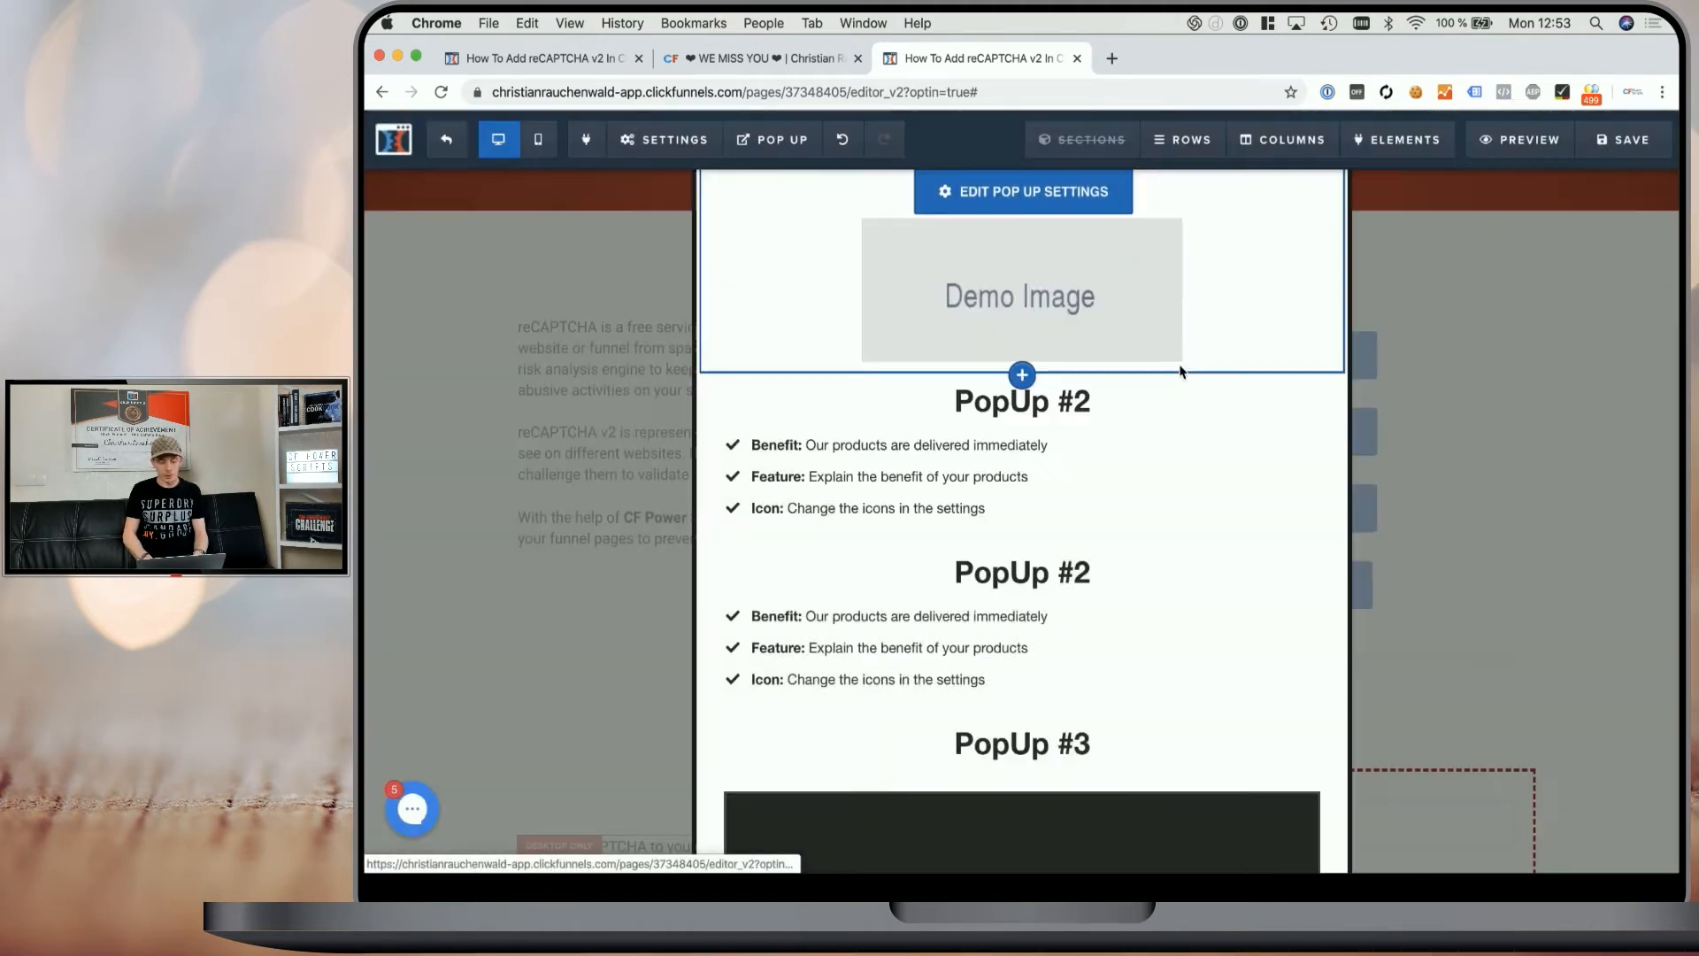
# - Change the cloned row's headline to "PopUp #2 - Row #2"
pyautogui.click(1063, 576)
pyautogui.write('. -')
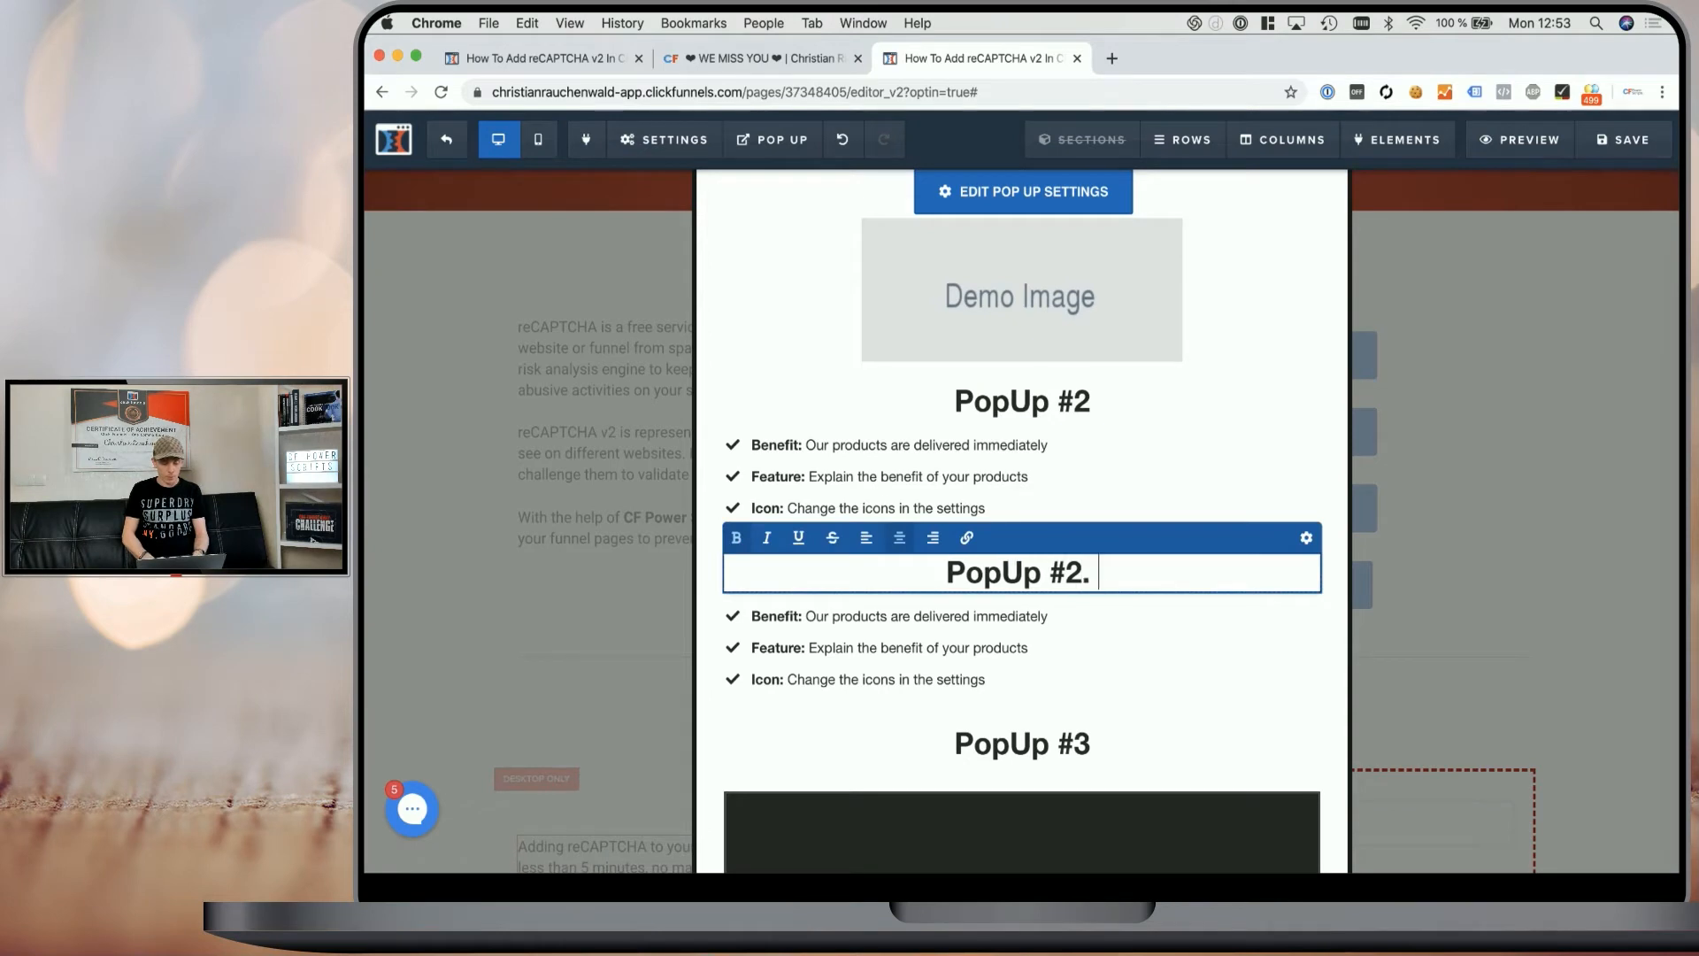
pyautogui.press('BackSpace')
pyautogui.press('BackSpace')
pyautogui.press('BackSpace')
pyautogui.press('BackSpace')
pyautogui.write('- Row #2')
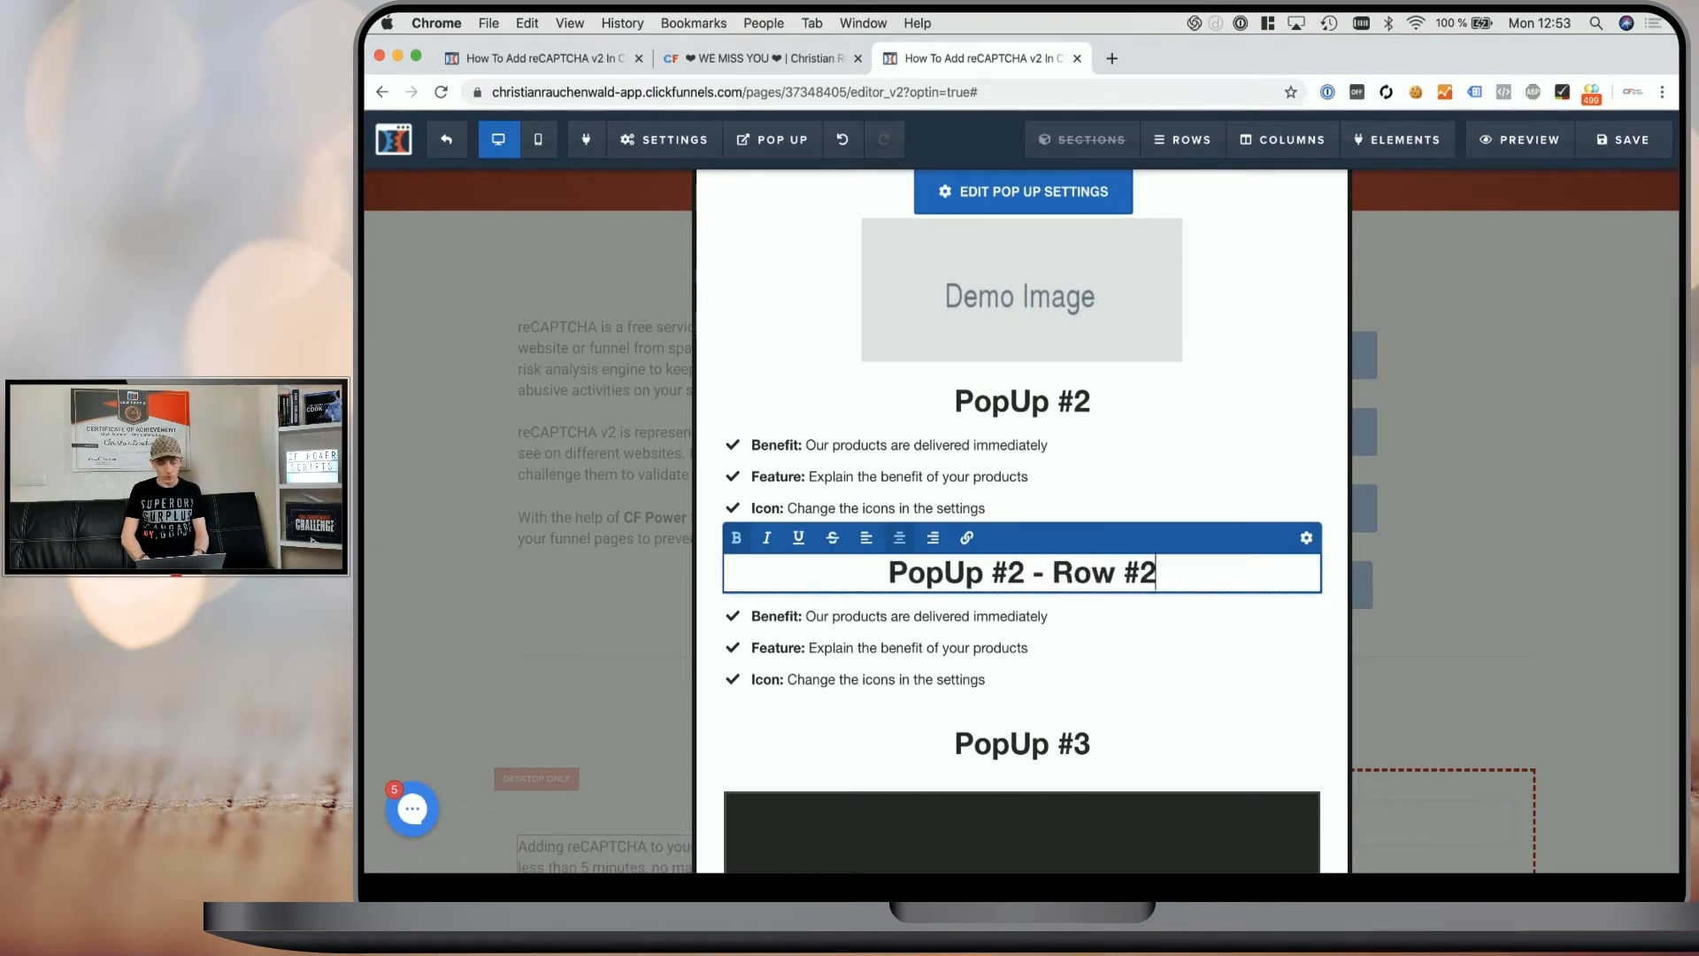
# - Set the cloned row's background color to orange
pyautogui.click(1224, 525)
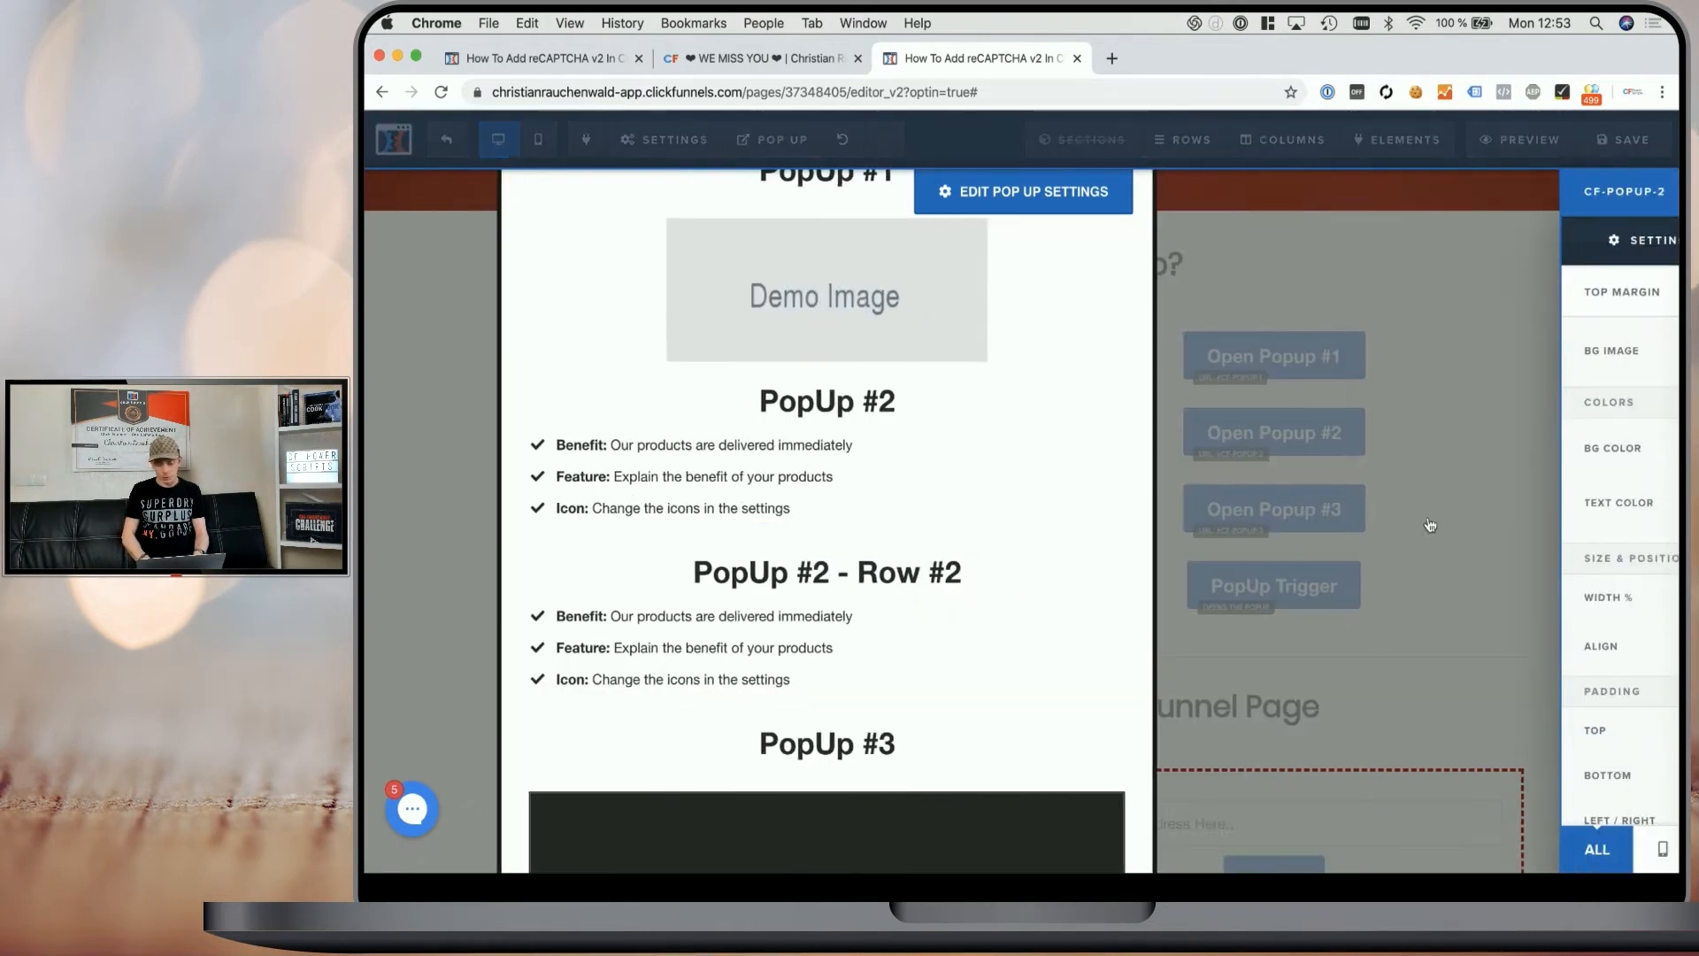
pyautogui.click(1522, 449)
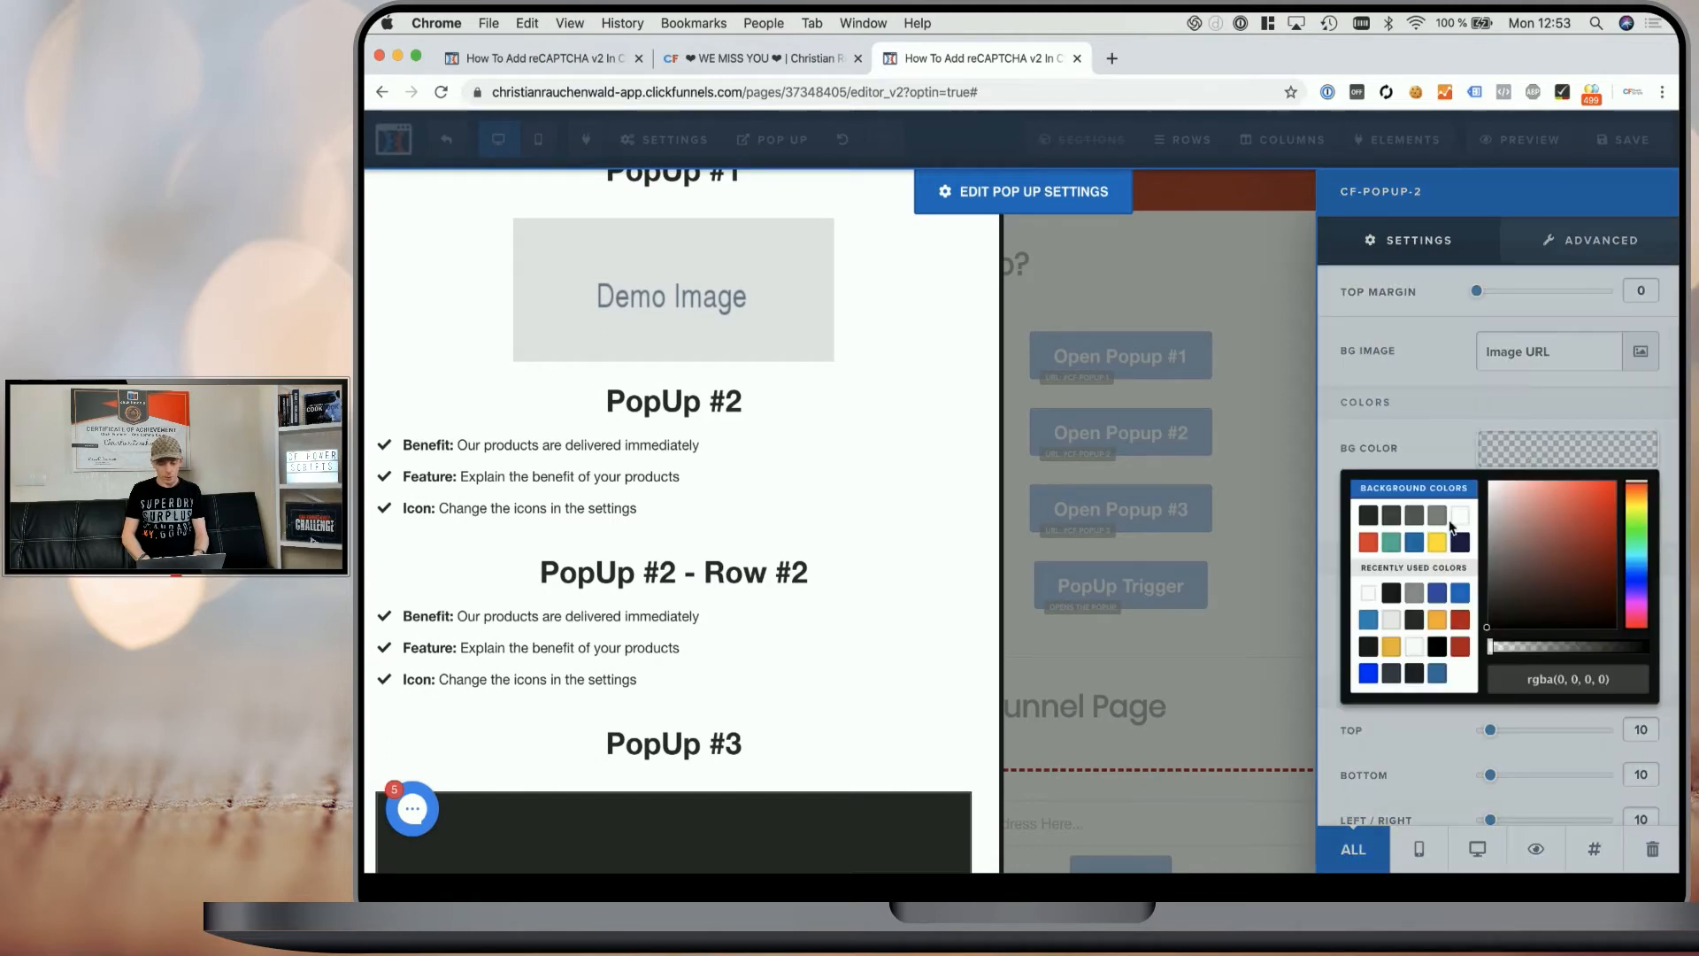
pyautogui.click(1436, 621)
pyautogui.click(860, 441)
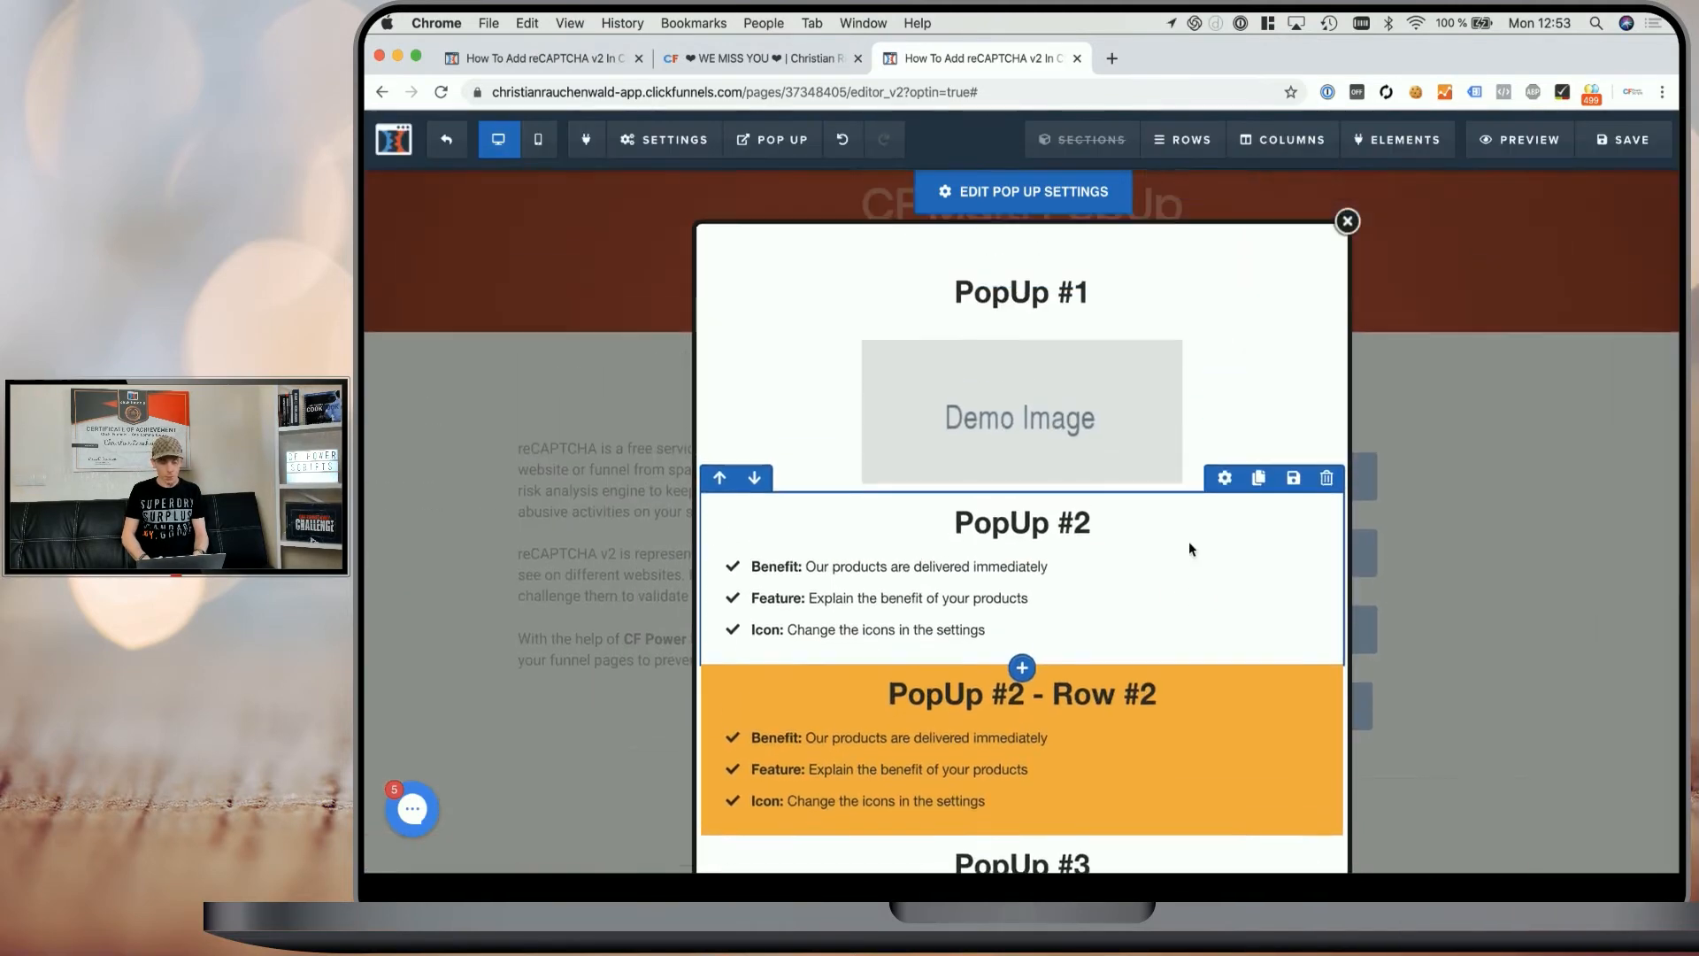
# - Save the page and close the popup
pyautogui.click(1624, 140)
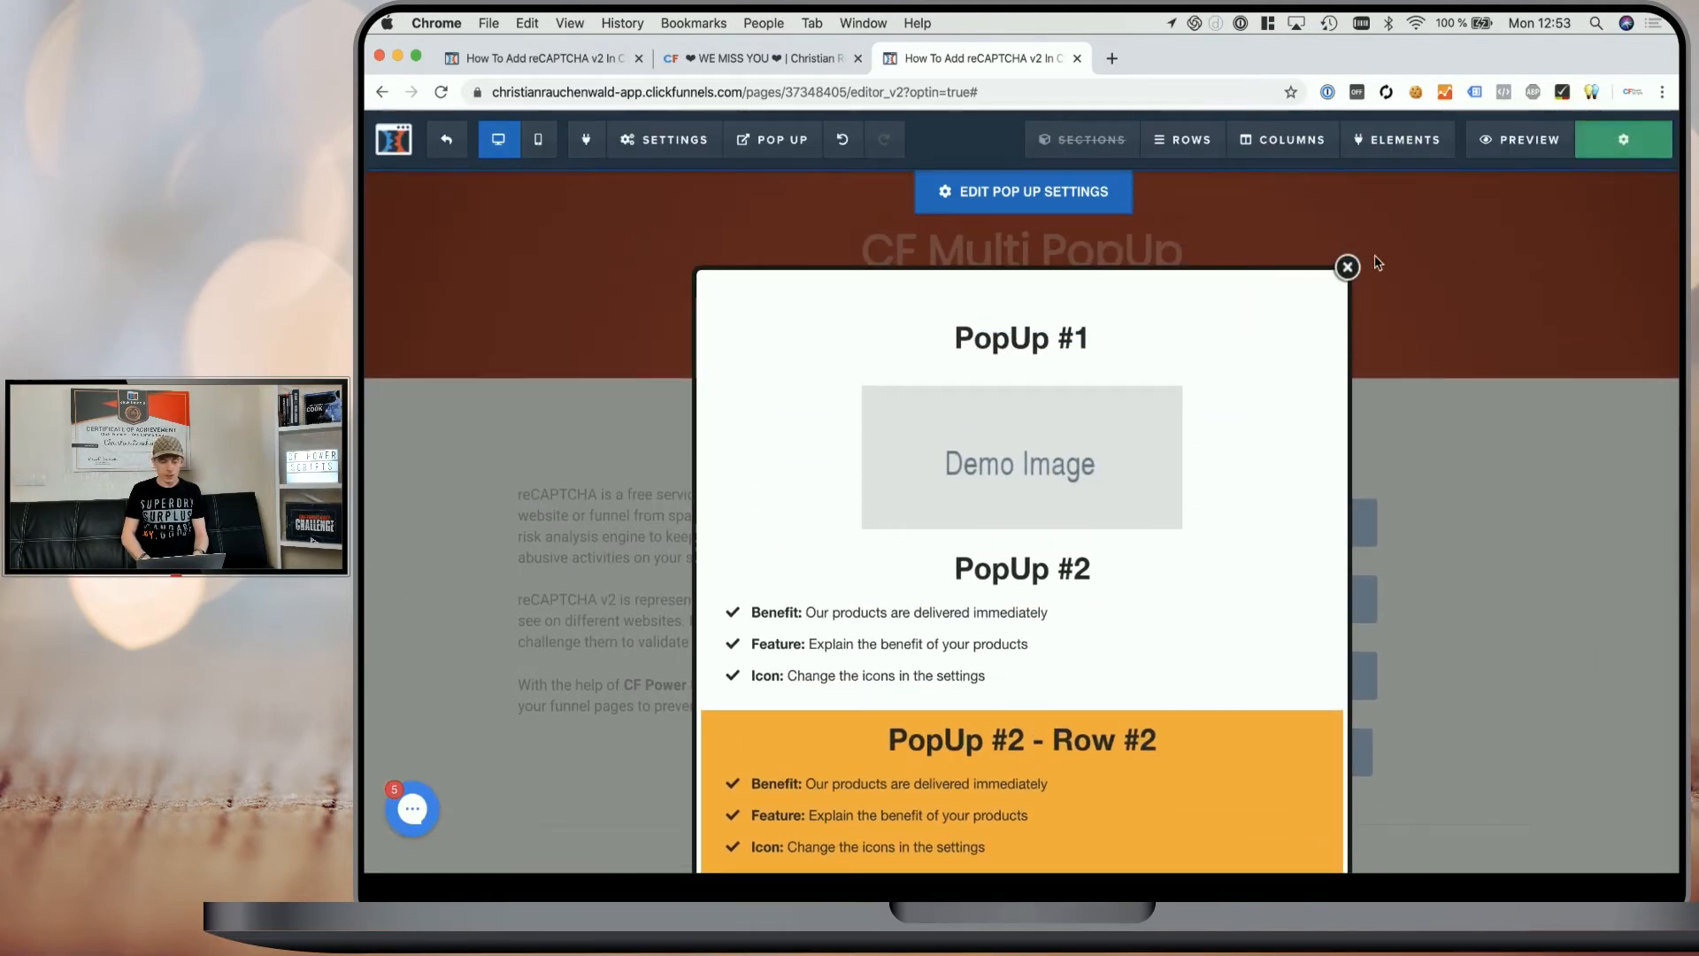
pyautogui.click(1403, 267)
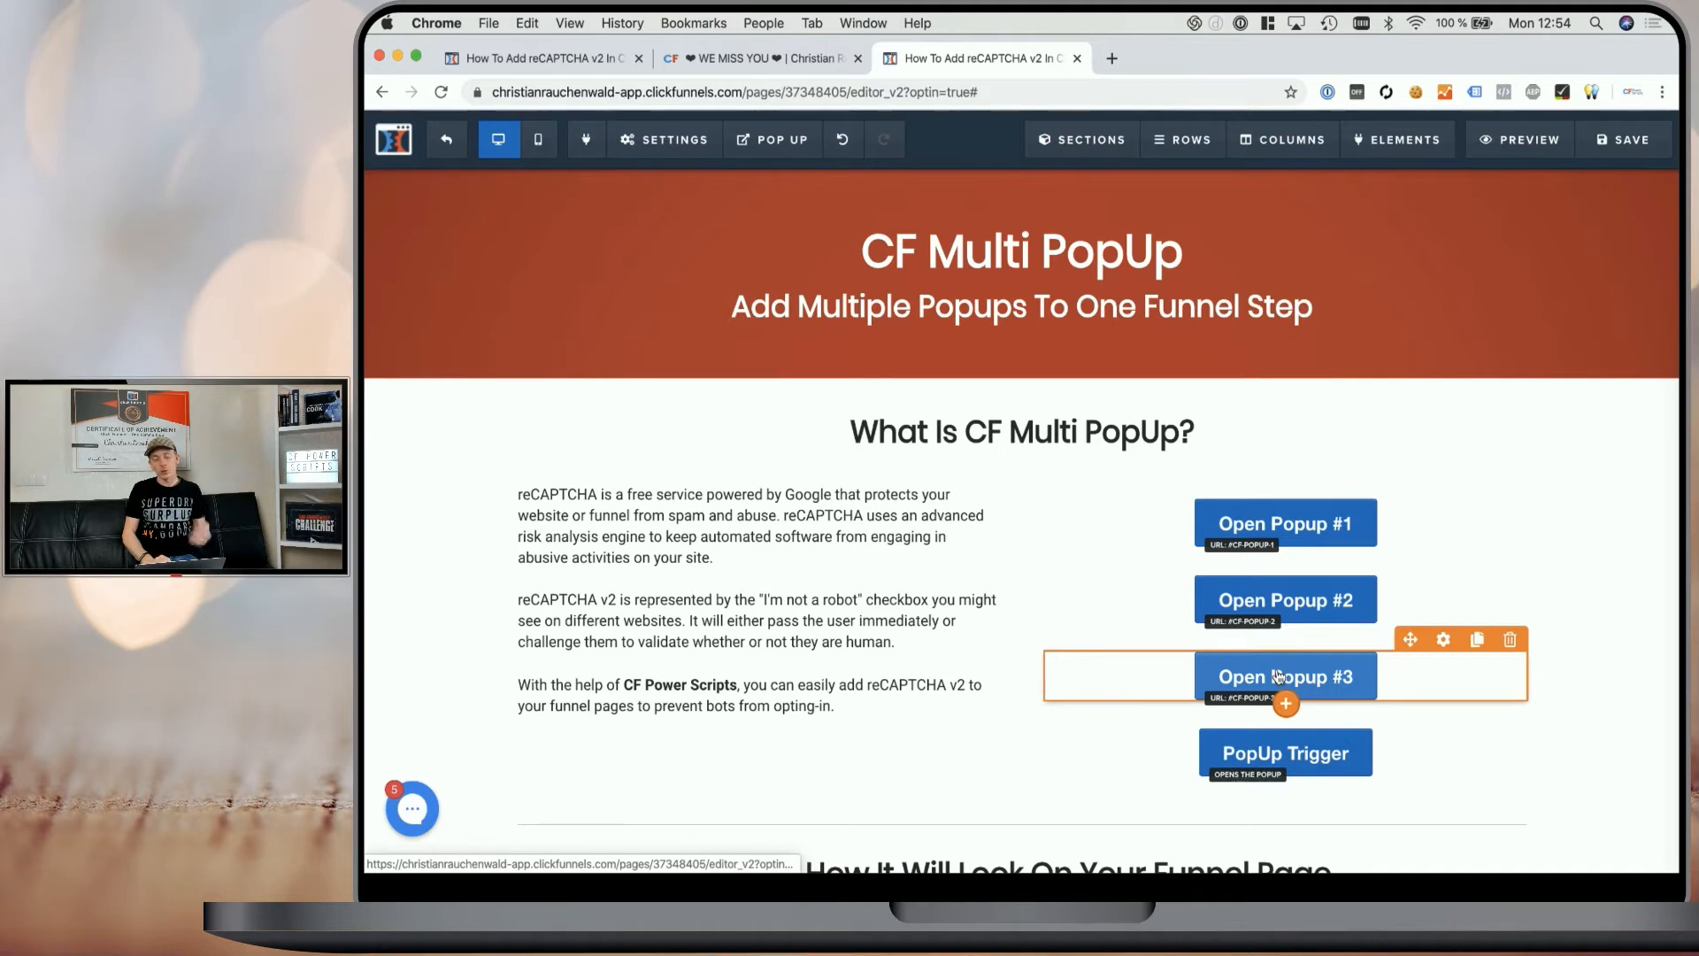
pyautogui.scroll(-2, 1277, 676)
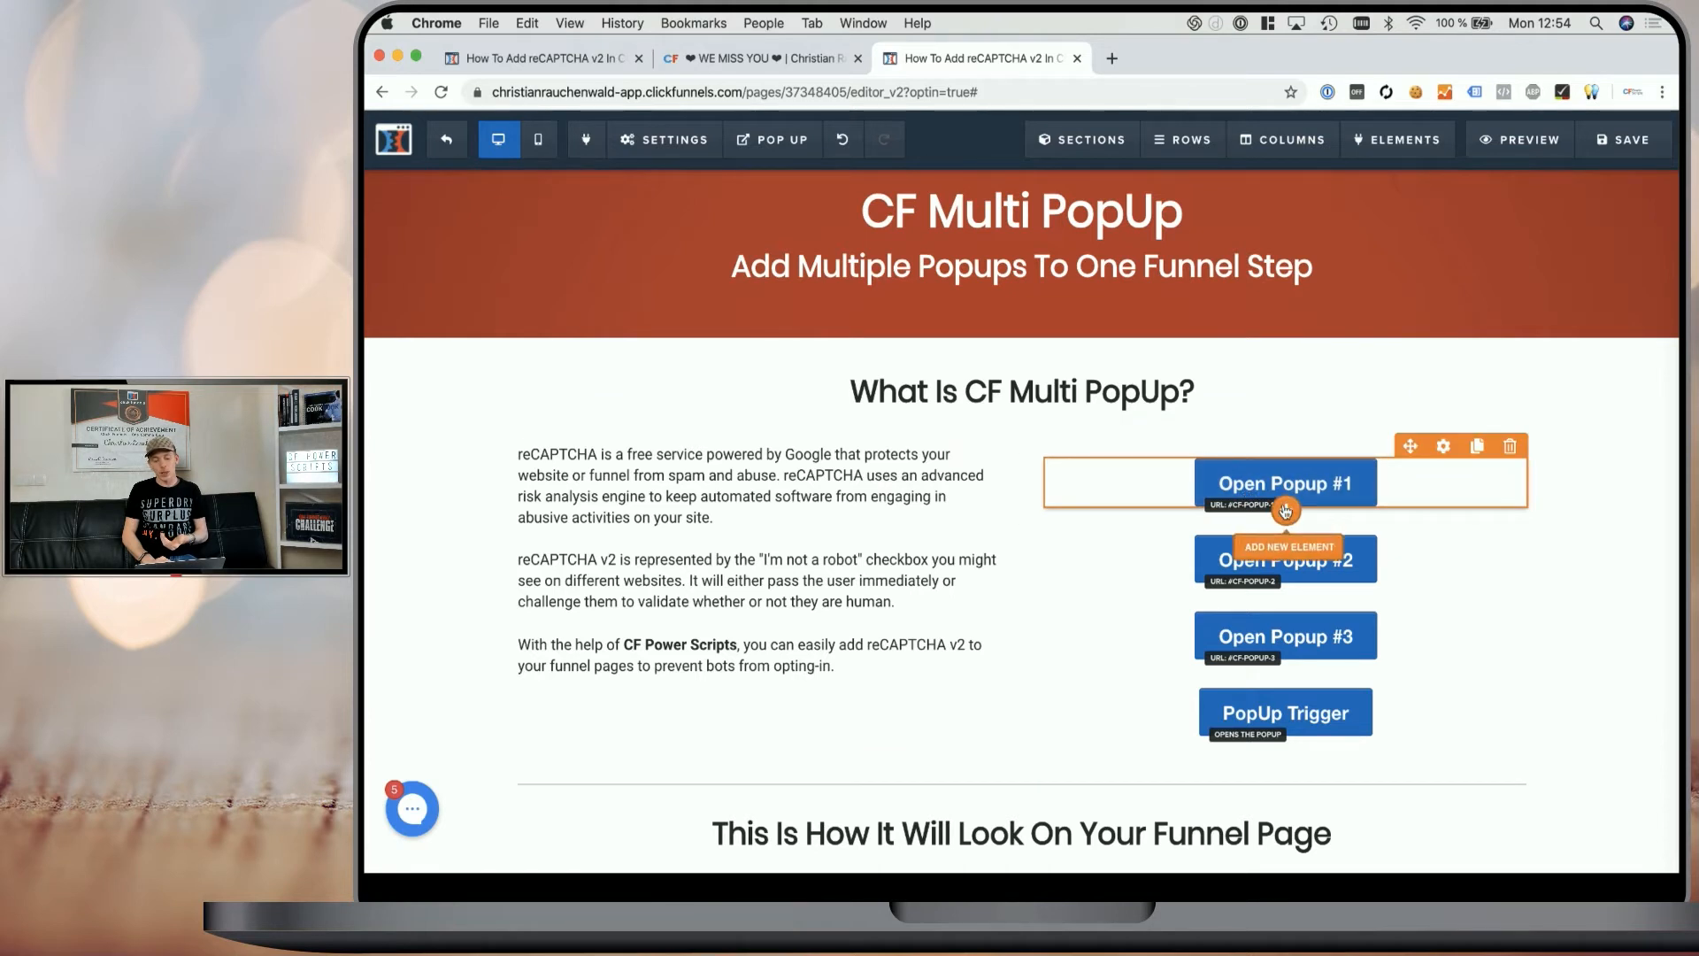
pyautogui.click(1285, 512)
pyautogui.scroll(-3, 1336, 372)
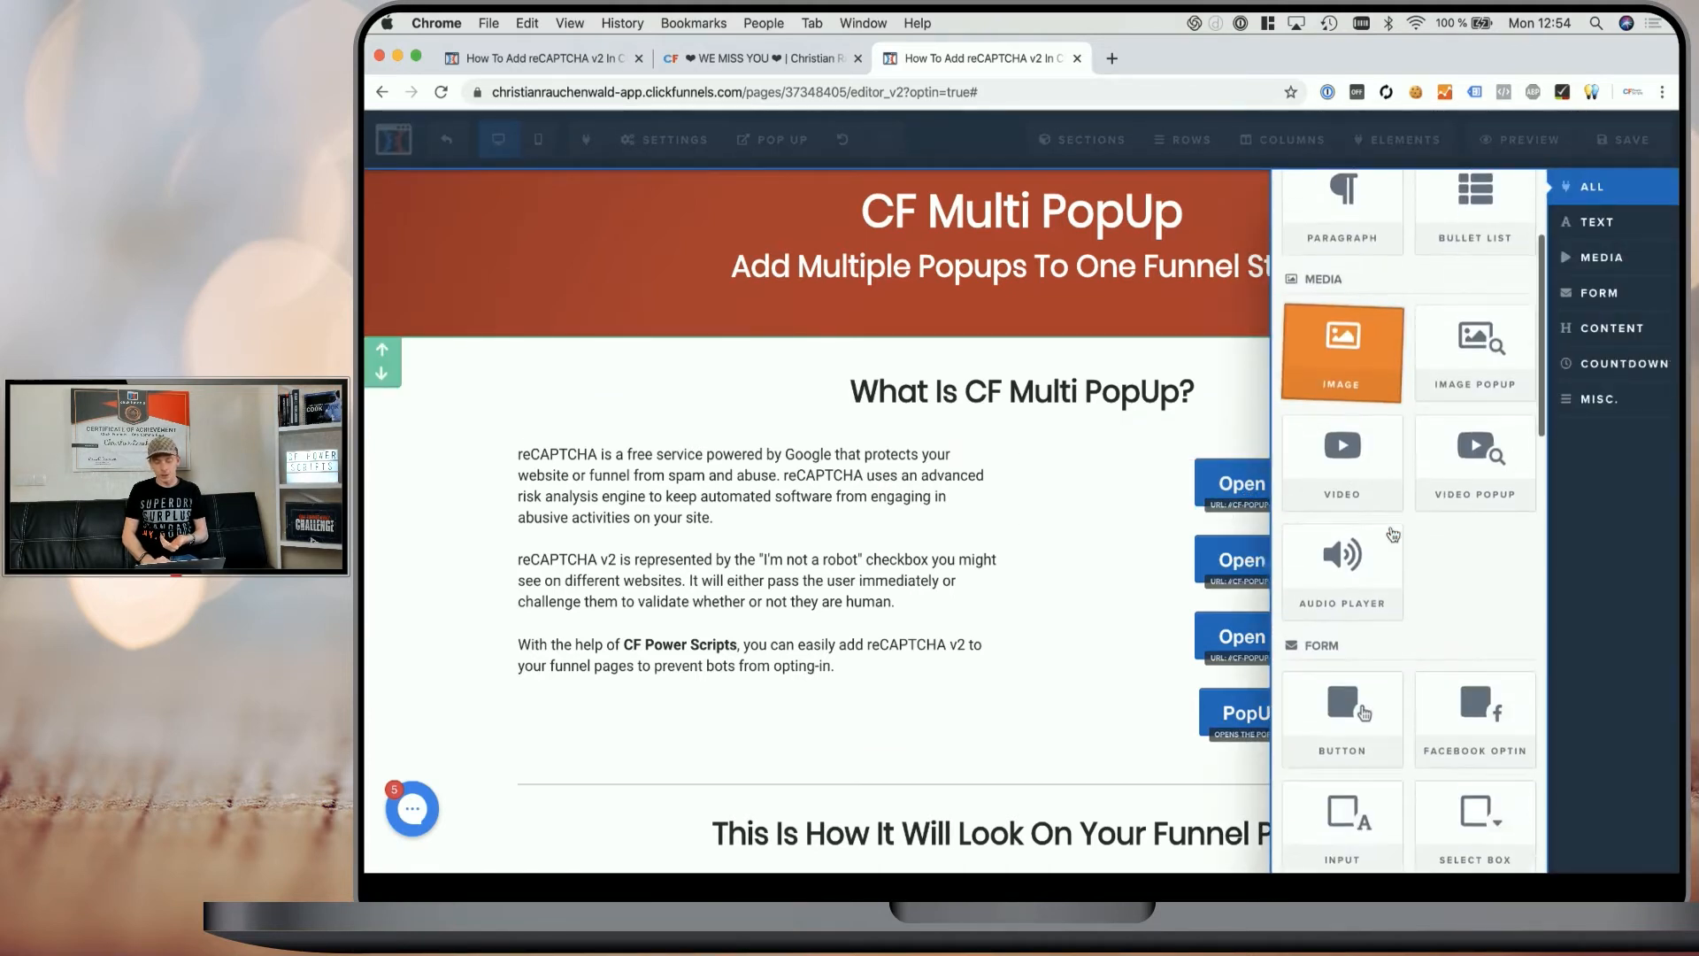
pyautogui.click(1144, 503)
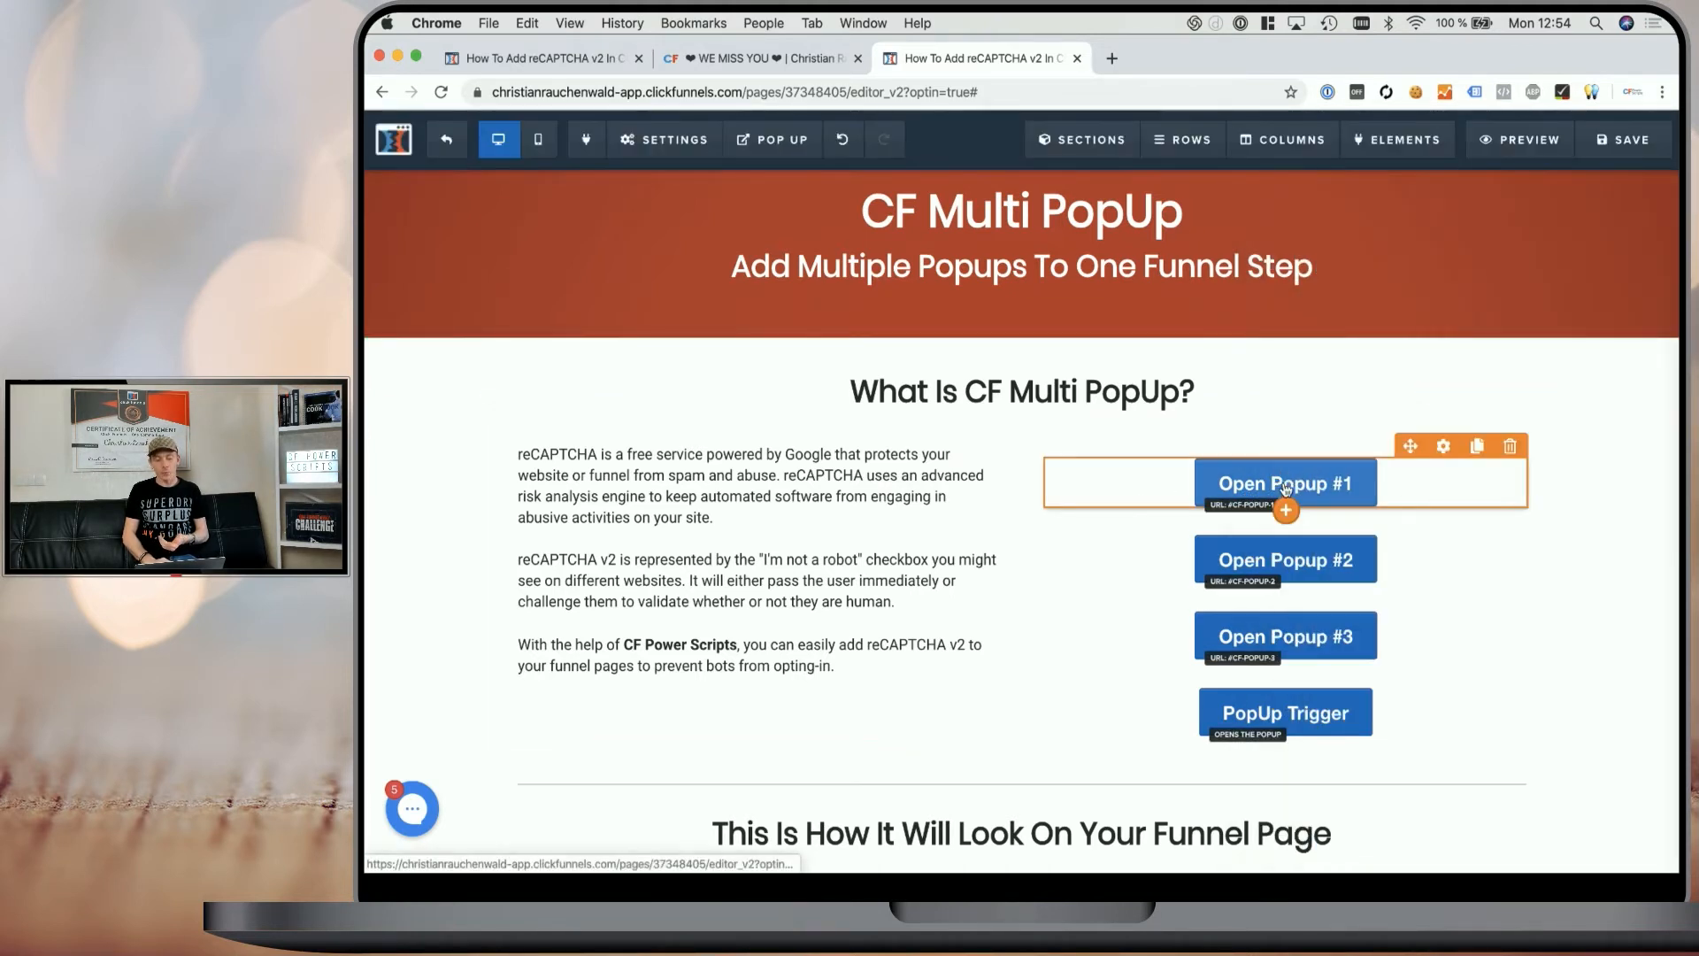
# - Open the button action settings of the Open Popup #1 button
pyautogui.click(1287, 492)
pyautogui.click(1584, 363)
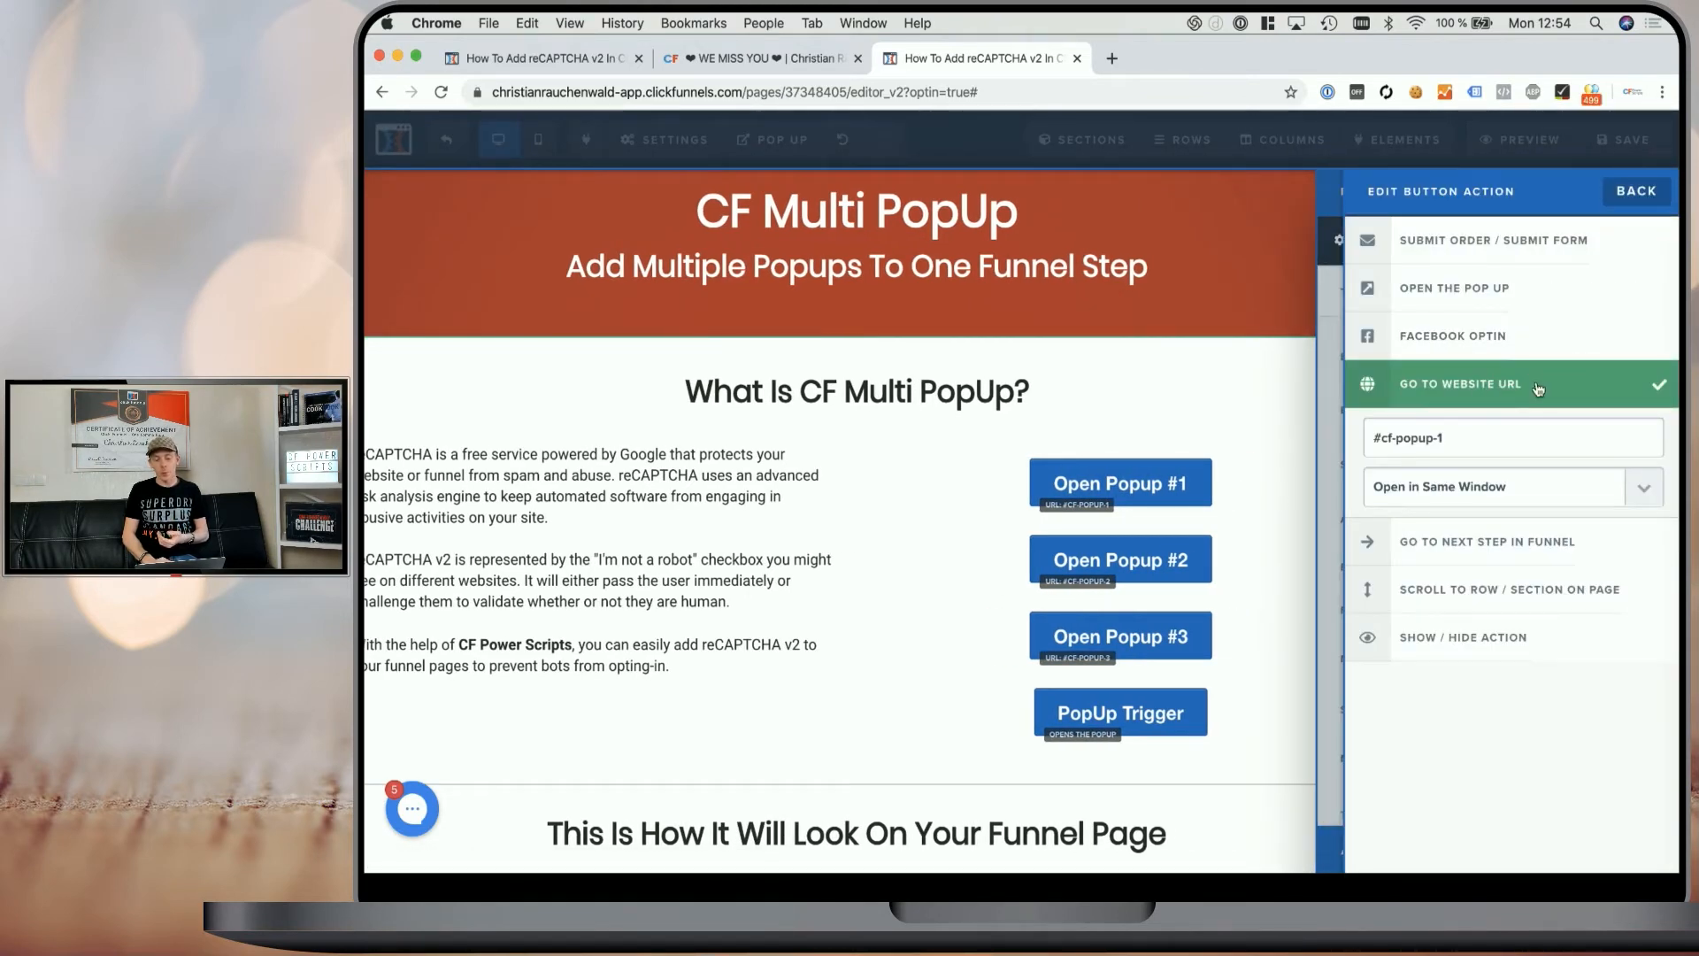
# - Review the URL actions assigned to the Open Popup #1, #2 and #3 buttons
pyautogui.doubleClick(1380, 438)
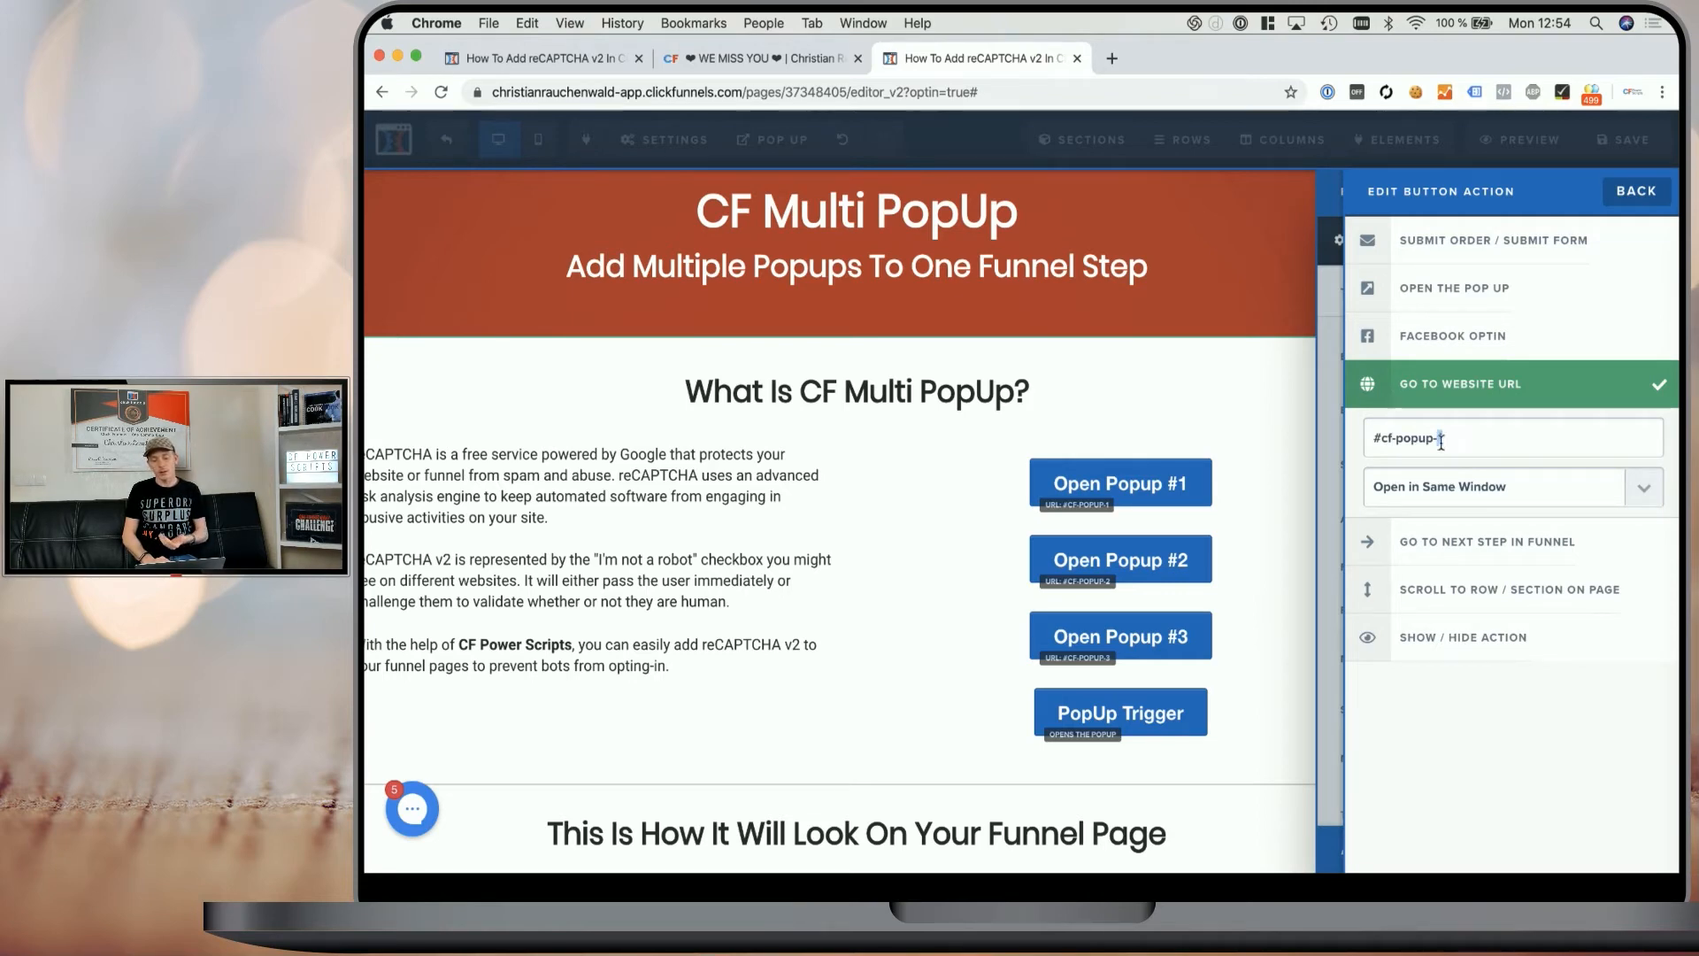
pyautogui.click(1266, 476)
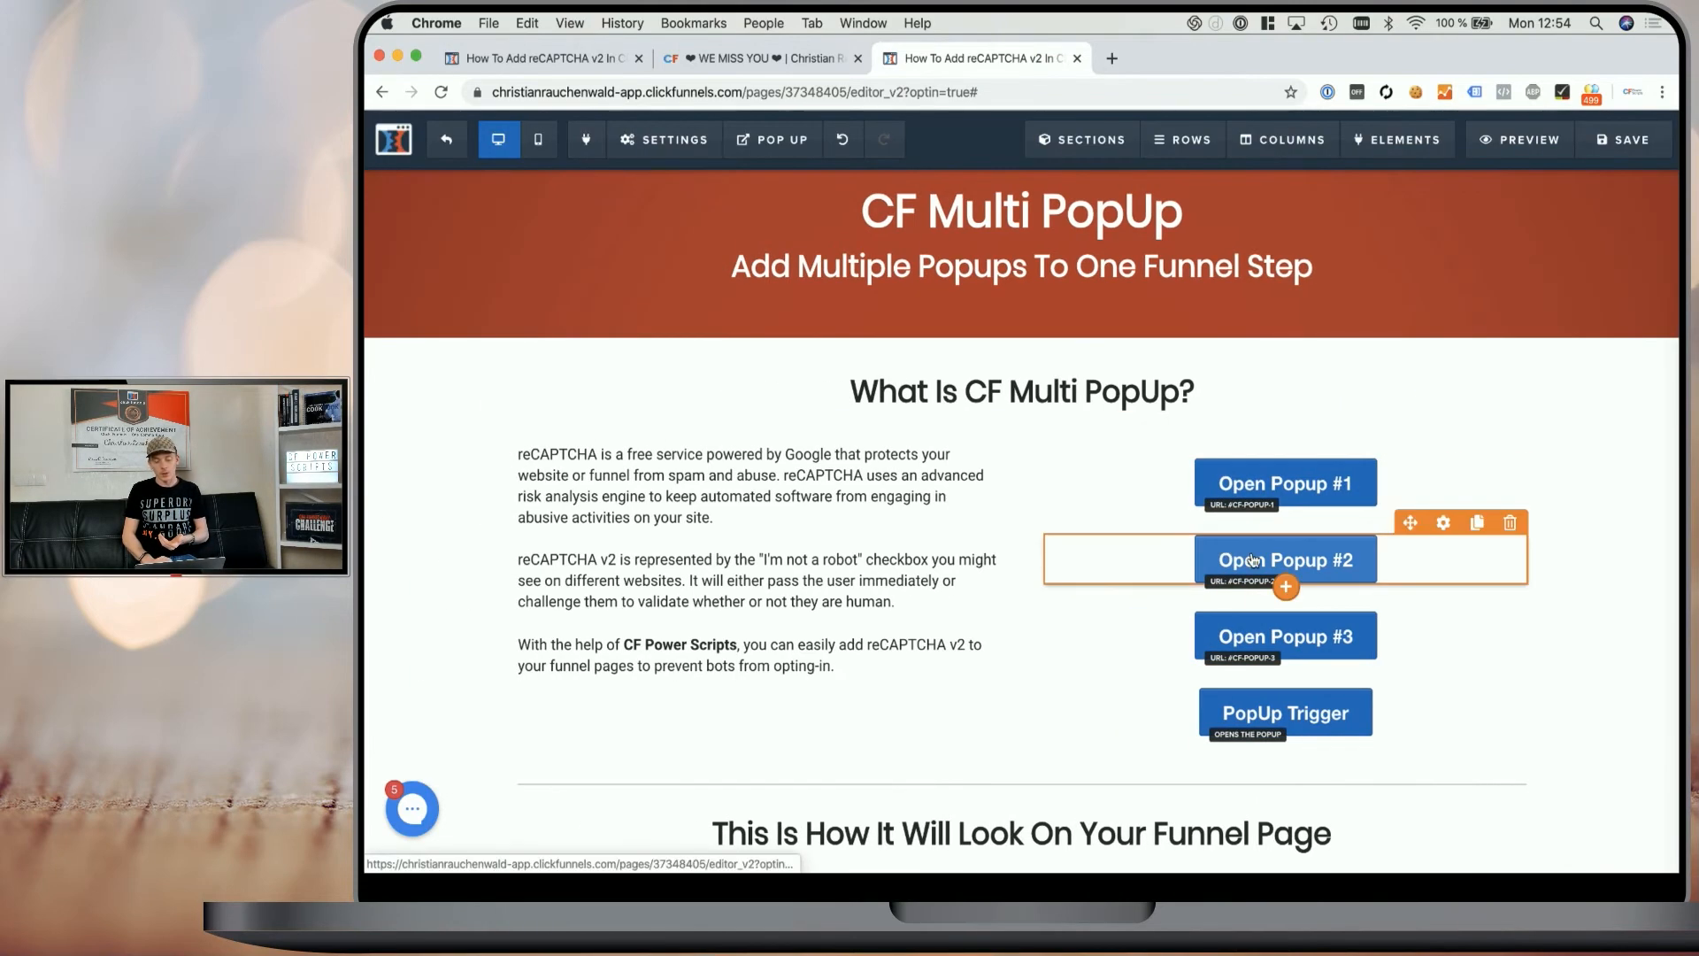
pyautogui.click(1252, 561)
pyautogui.click(1565, 355)
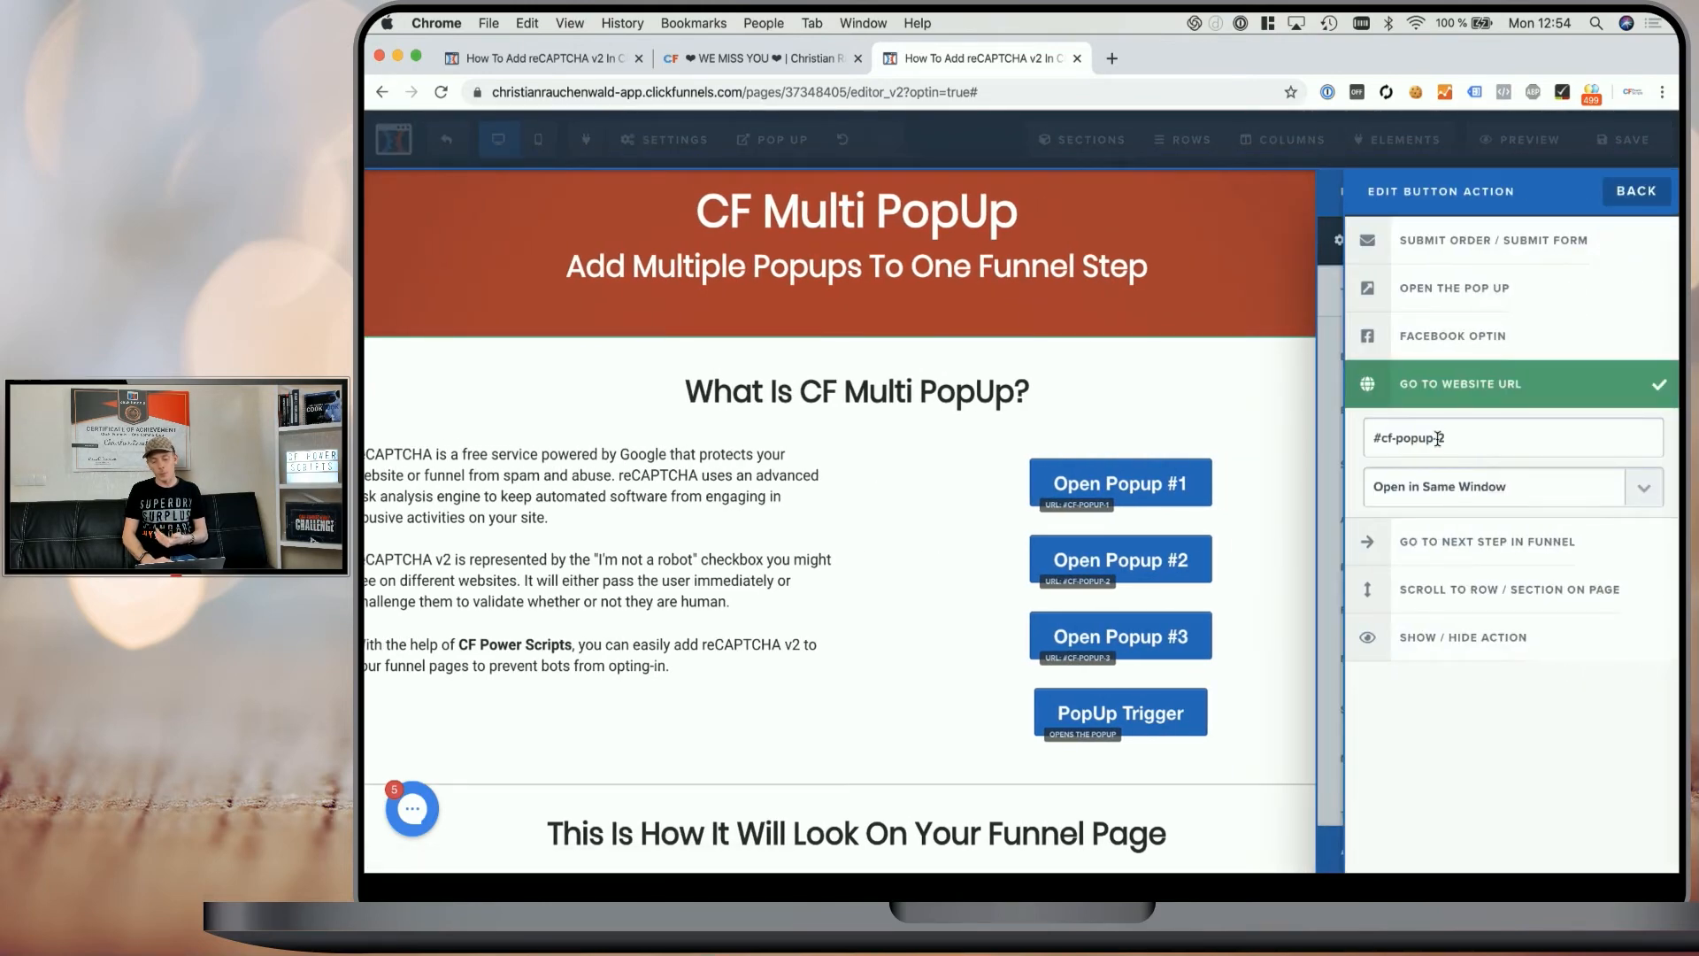
pyautogui.click(1242, 573)
pyautogui.click(1289, 636)
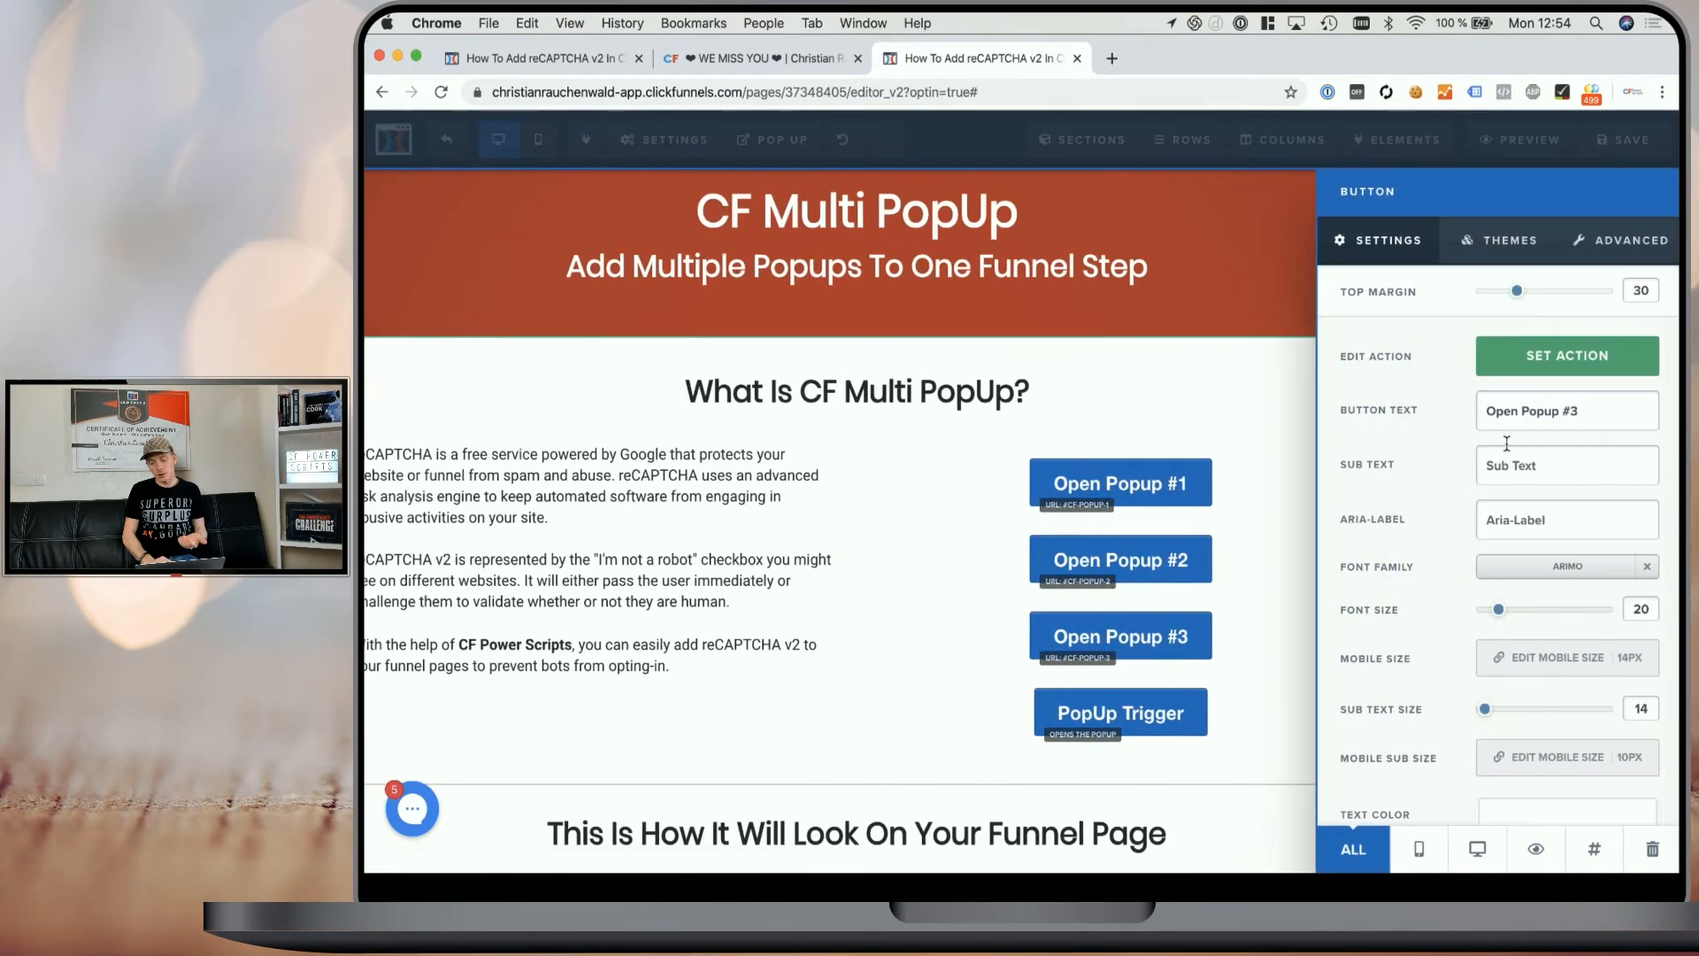
pyautogui.click(1539, 370)
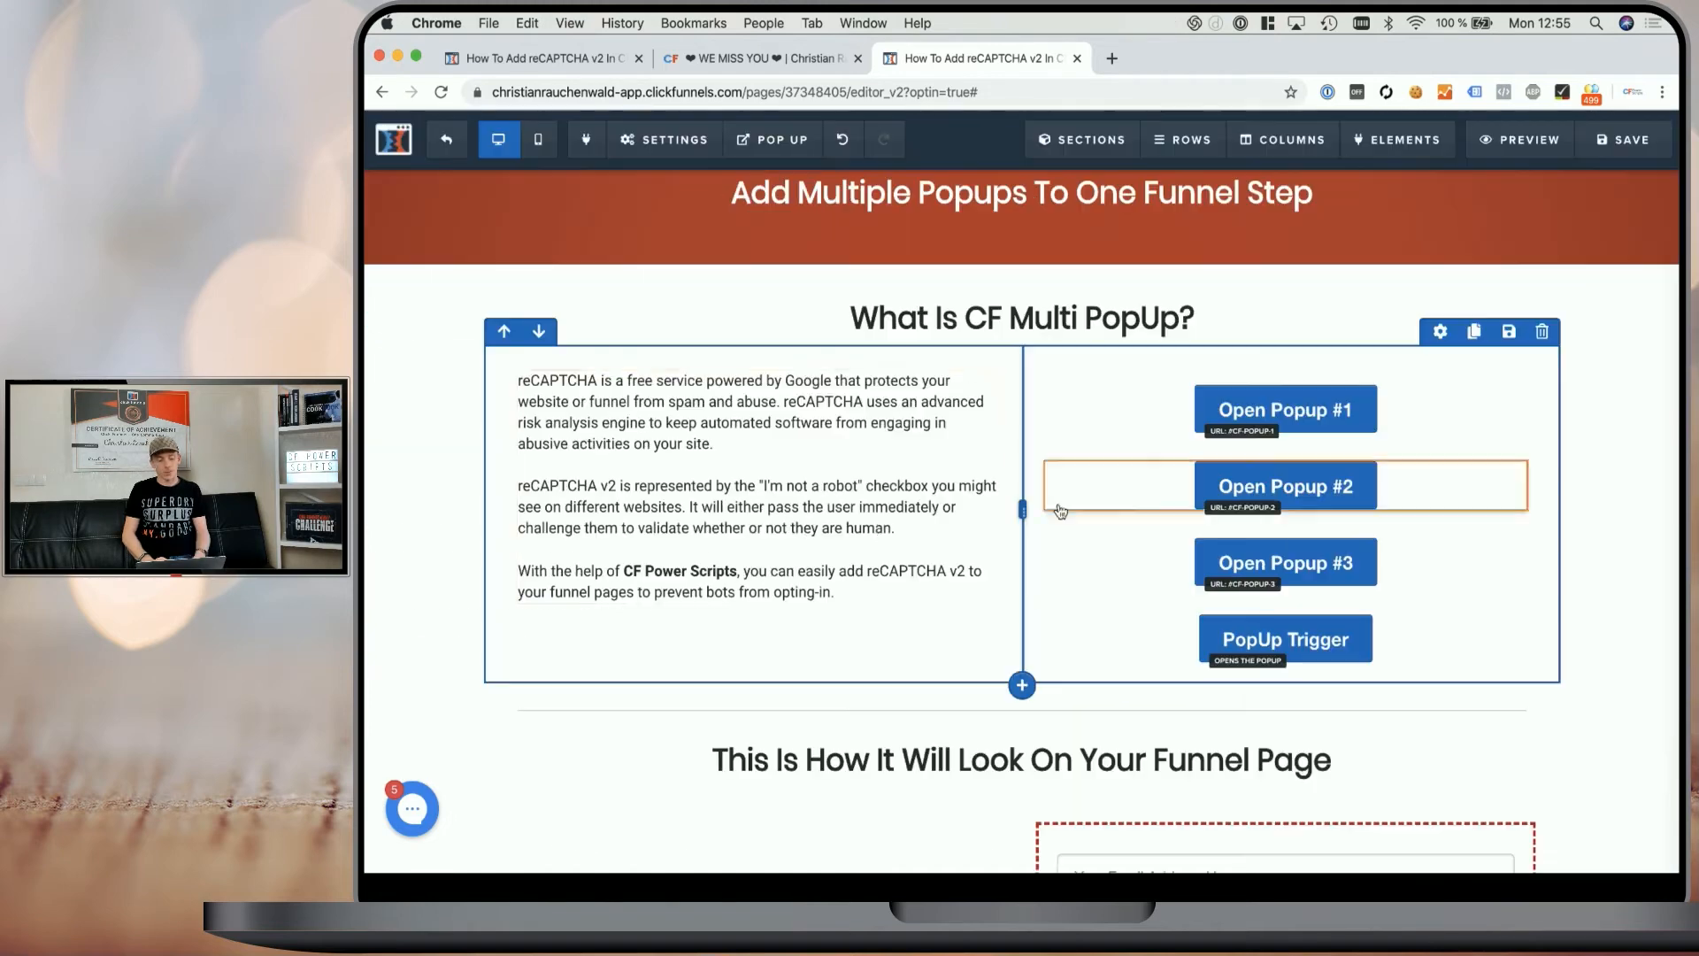
# - Add an "Open Popup" text line below the paragraph and link it to #cf-popup-3
pyautogui.click(861, 587)
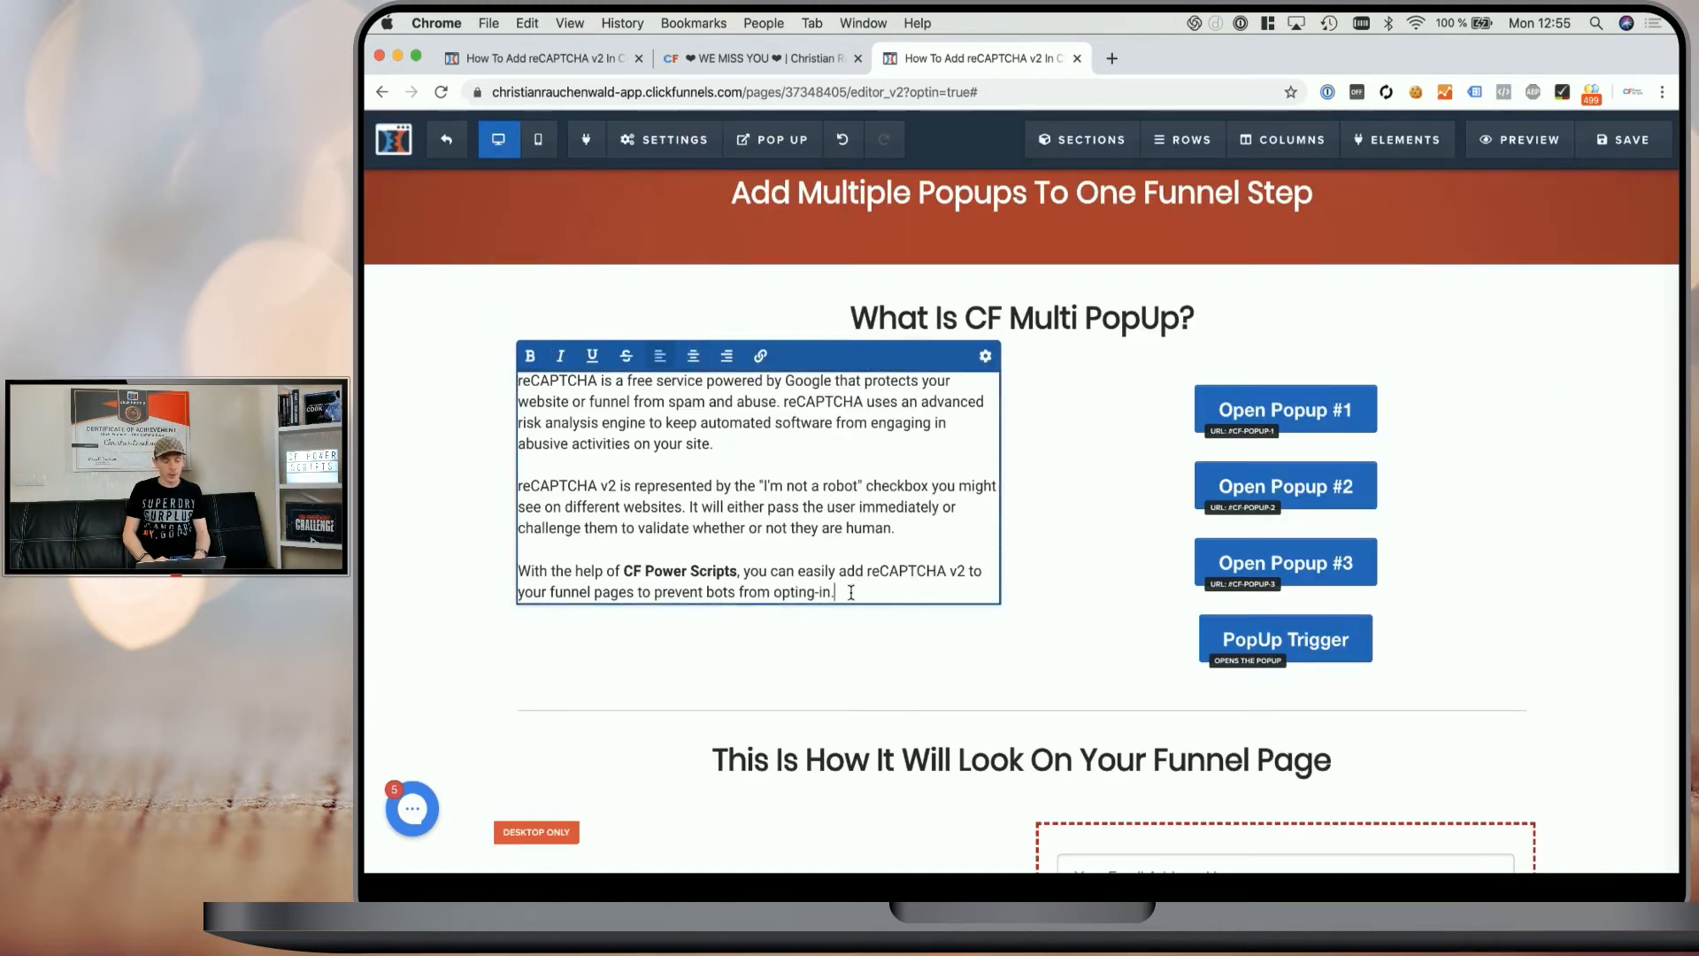
pyautogui.press('Return')
pyautogui.press('Return')
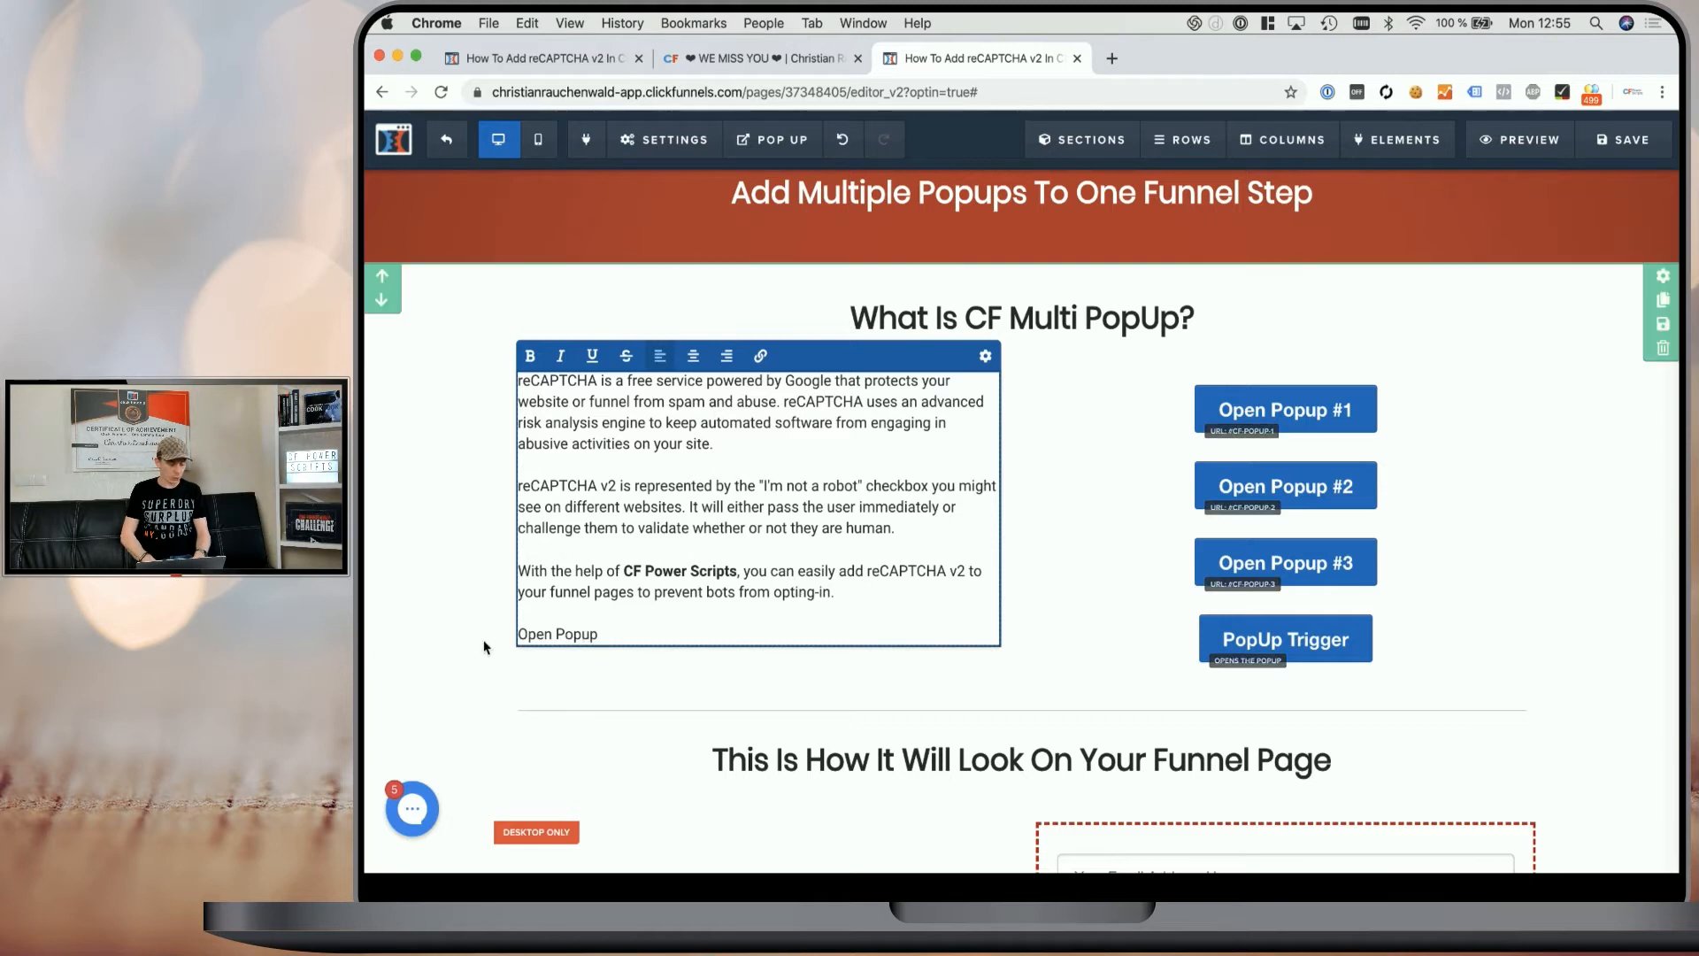
pyautogui.moveTo(520, 635); pyautogui.dragTo(594, 635)
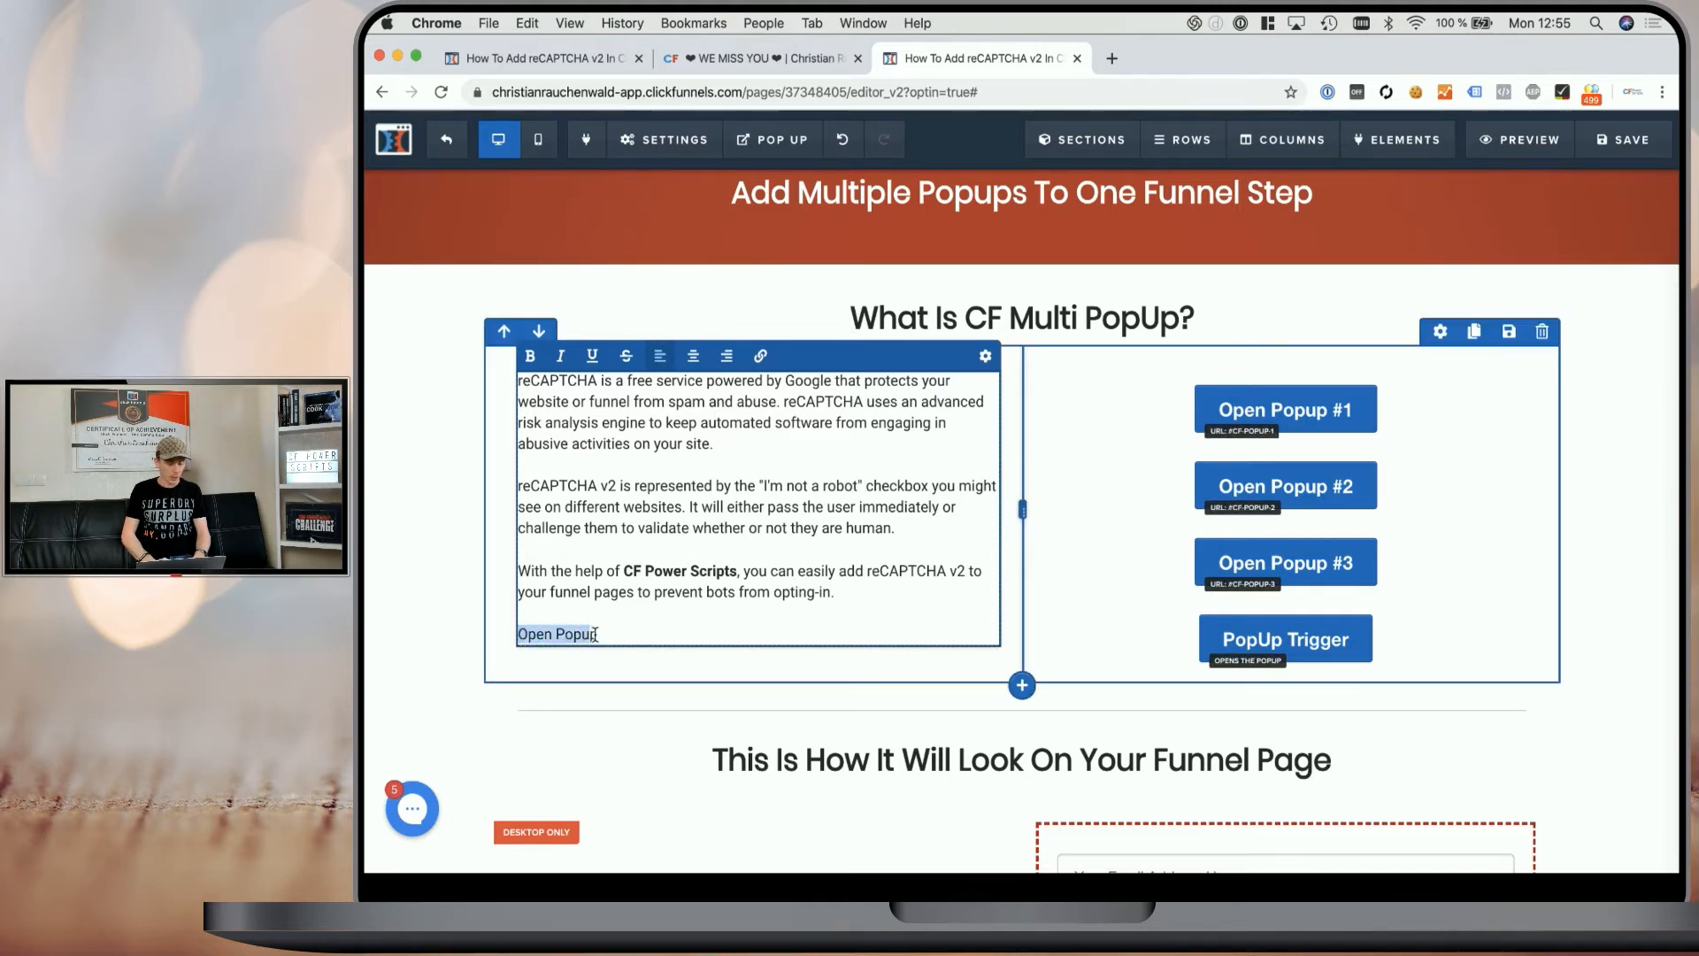
pyautogui.click(760, 357)
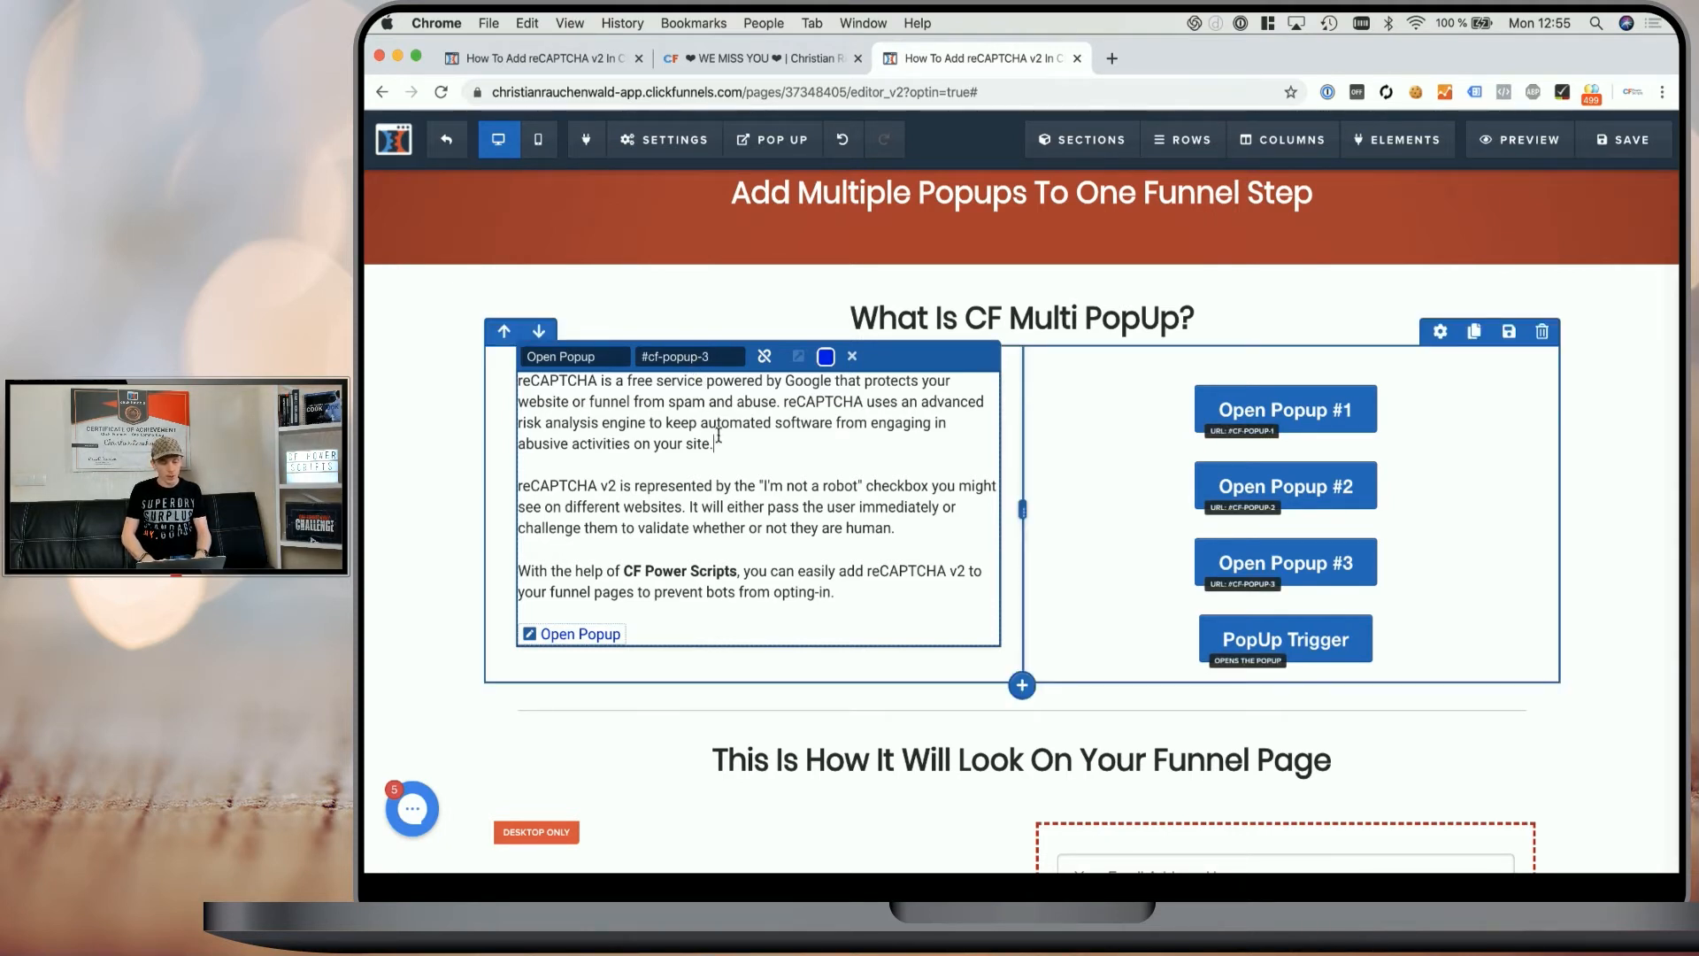
pyautogui.click(1148, 421)
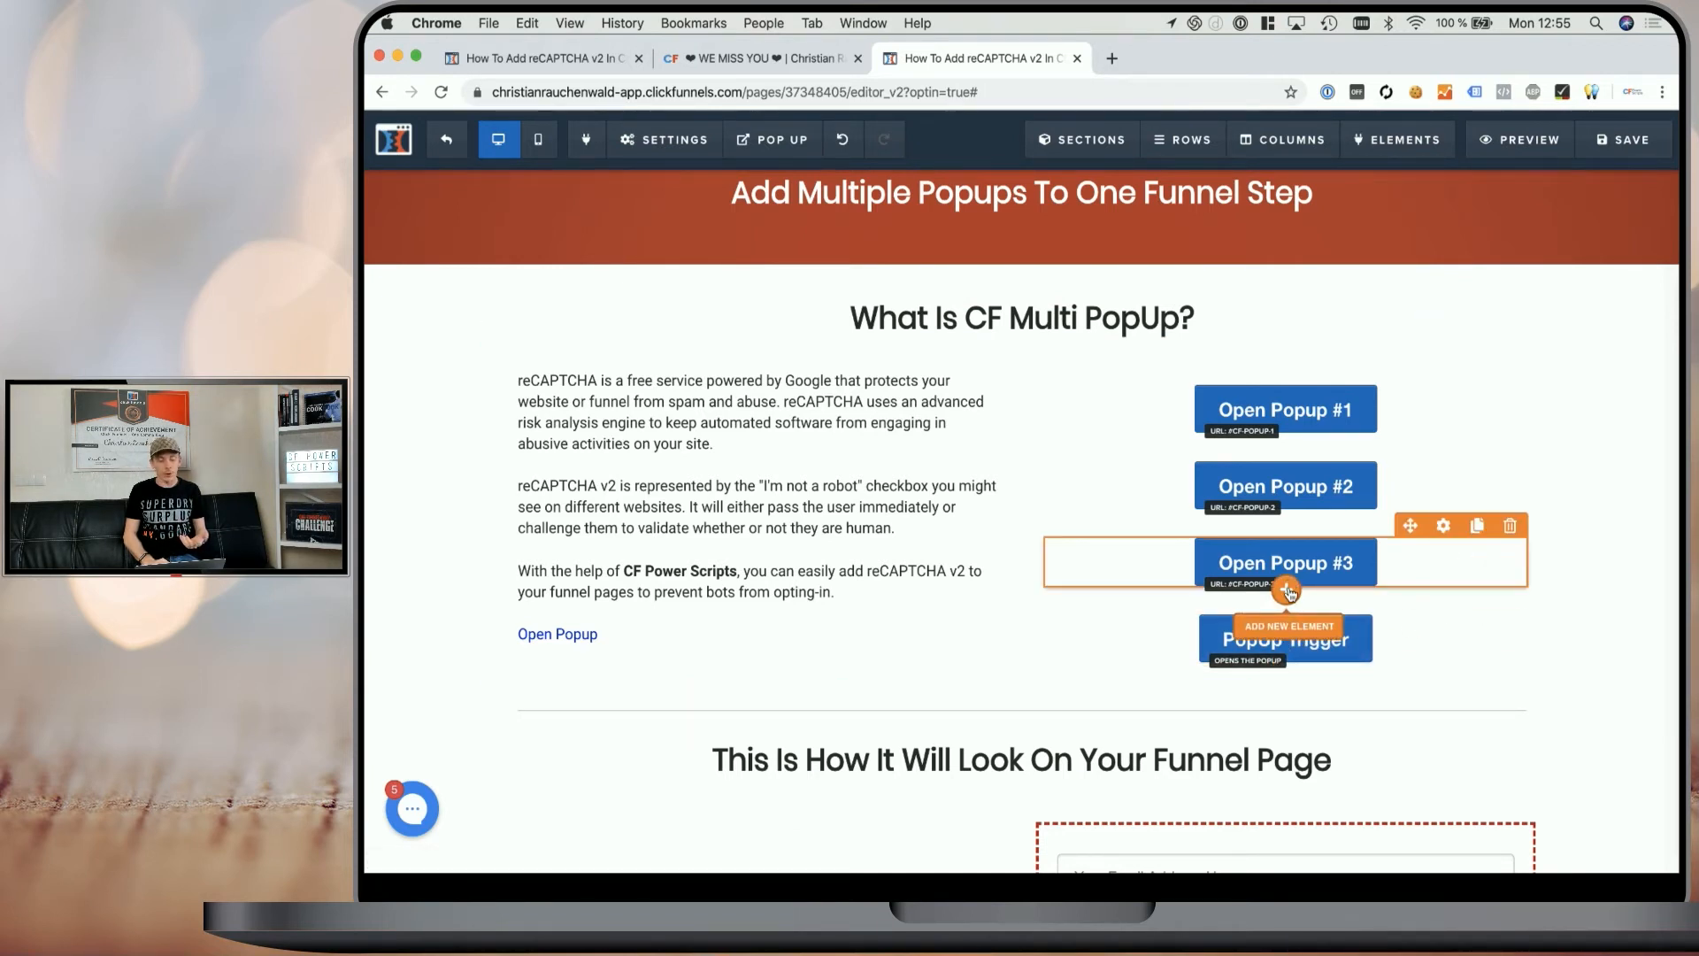
pyautogui.click(1287, 590)
pyautogui.scroll(-2, 1332, 700)
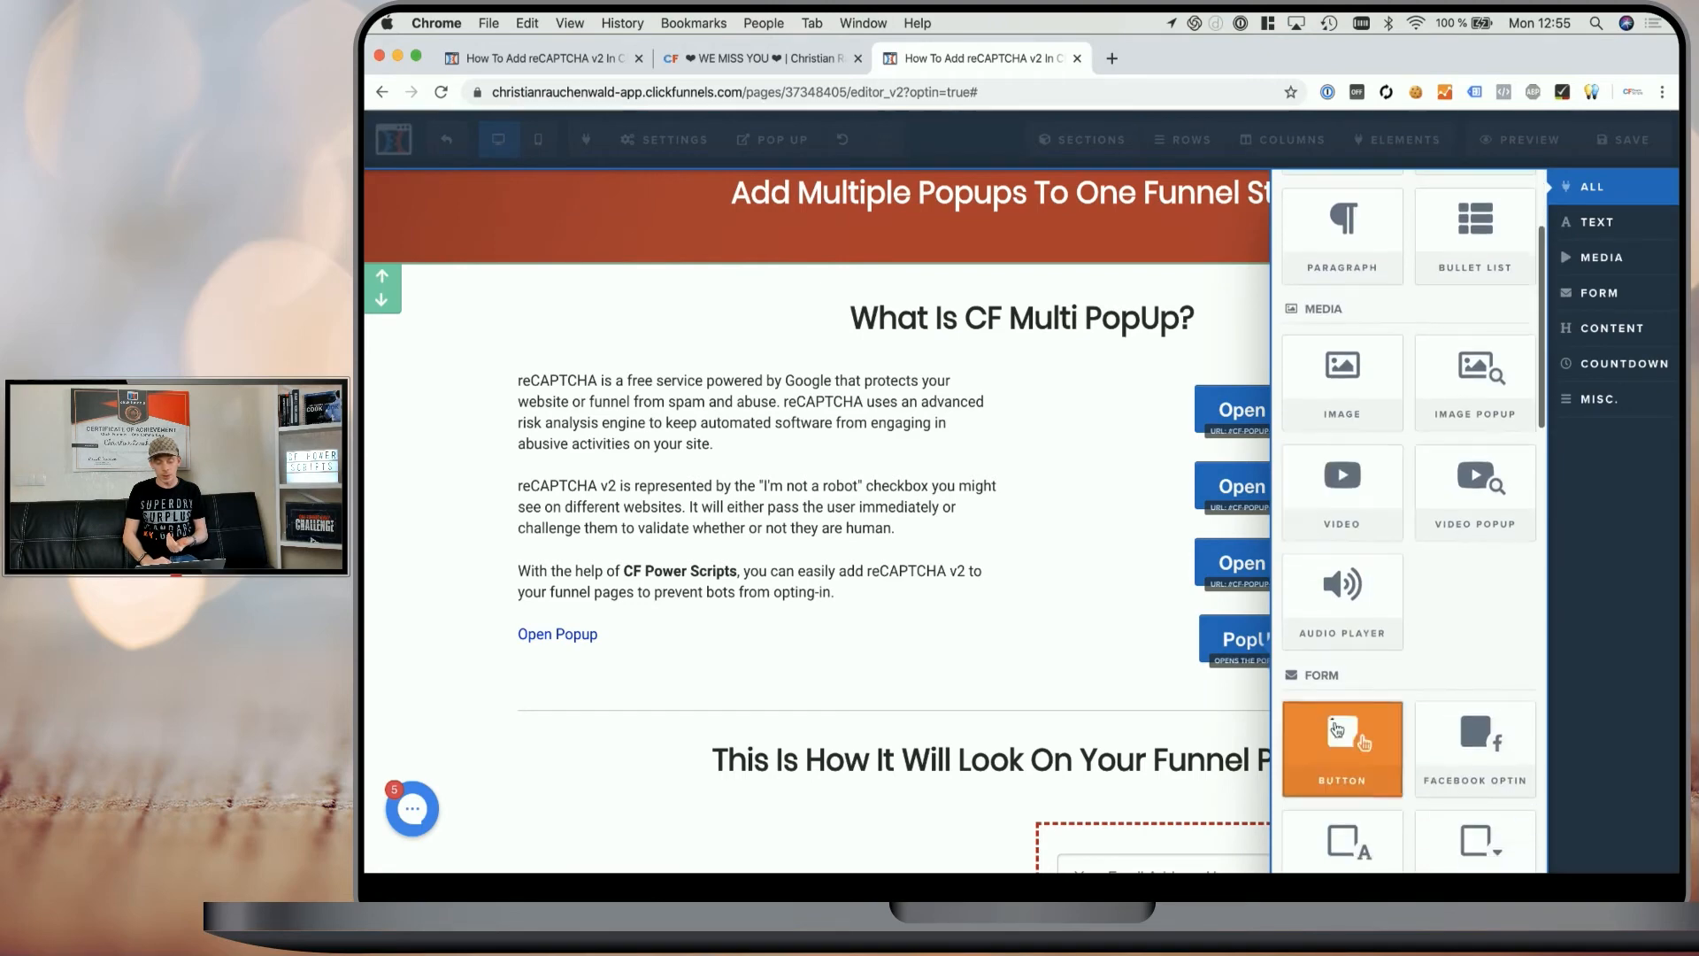
pyautogui.click(1157, 623)
# - Select the PopUp Trigger button, check its popup action, and hide it on the page
pyautogui.click(1318, 649)
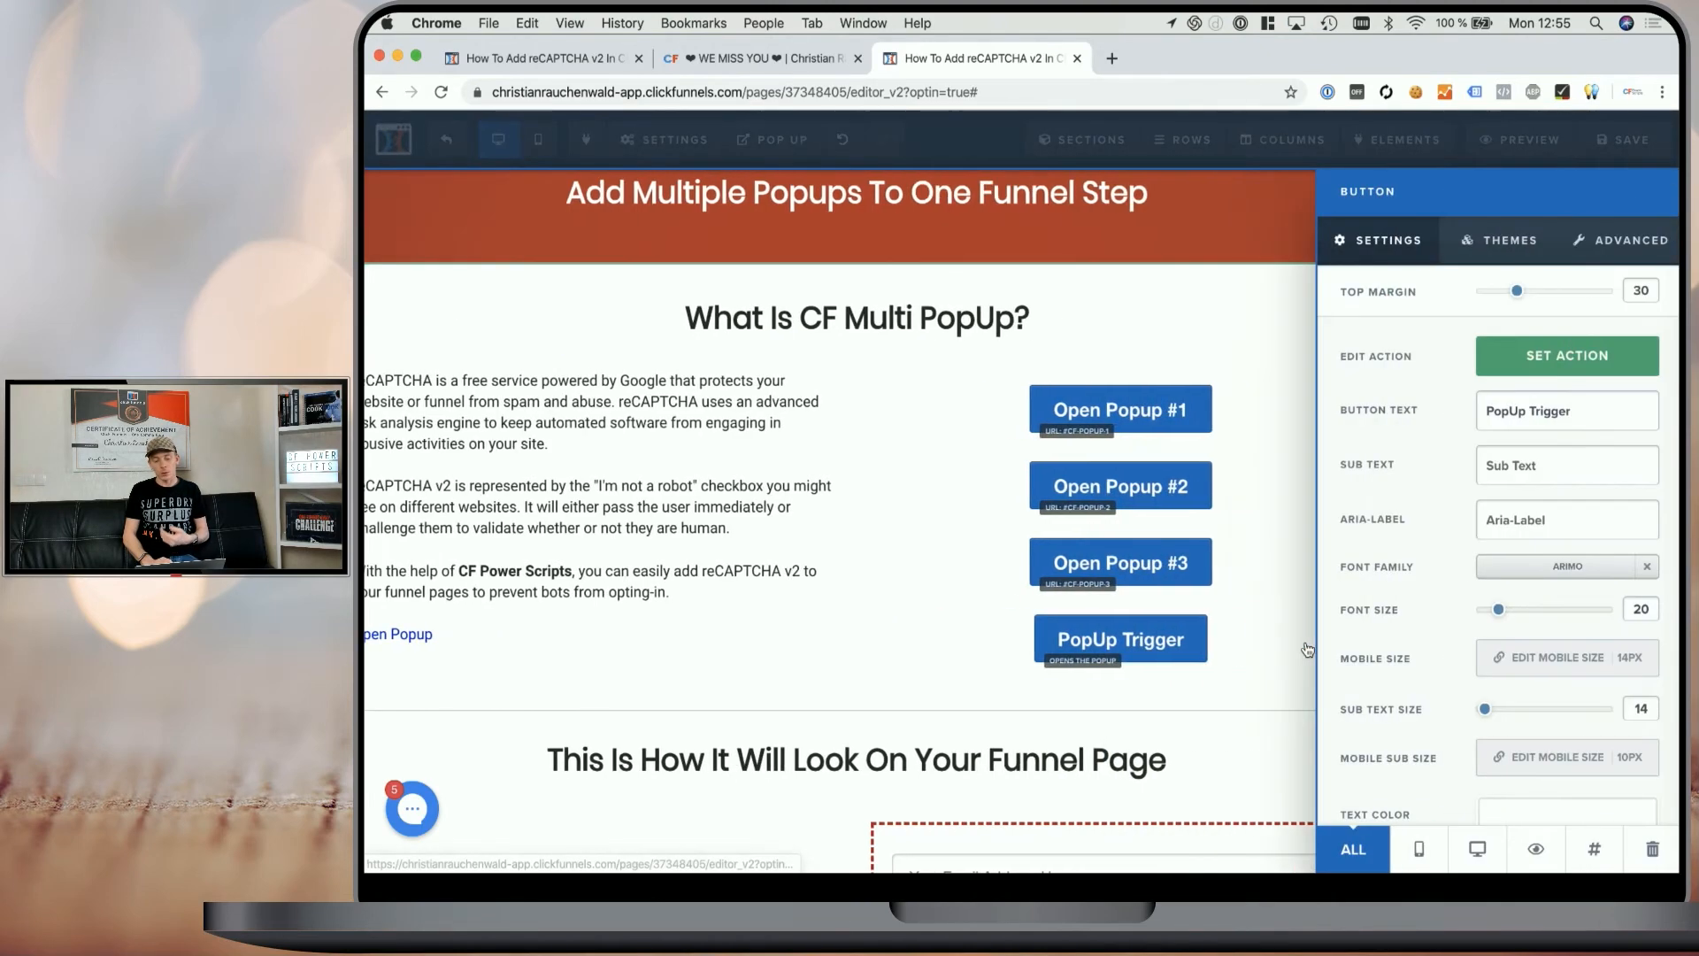
pyautogui.click(1545, 358)
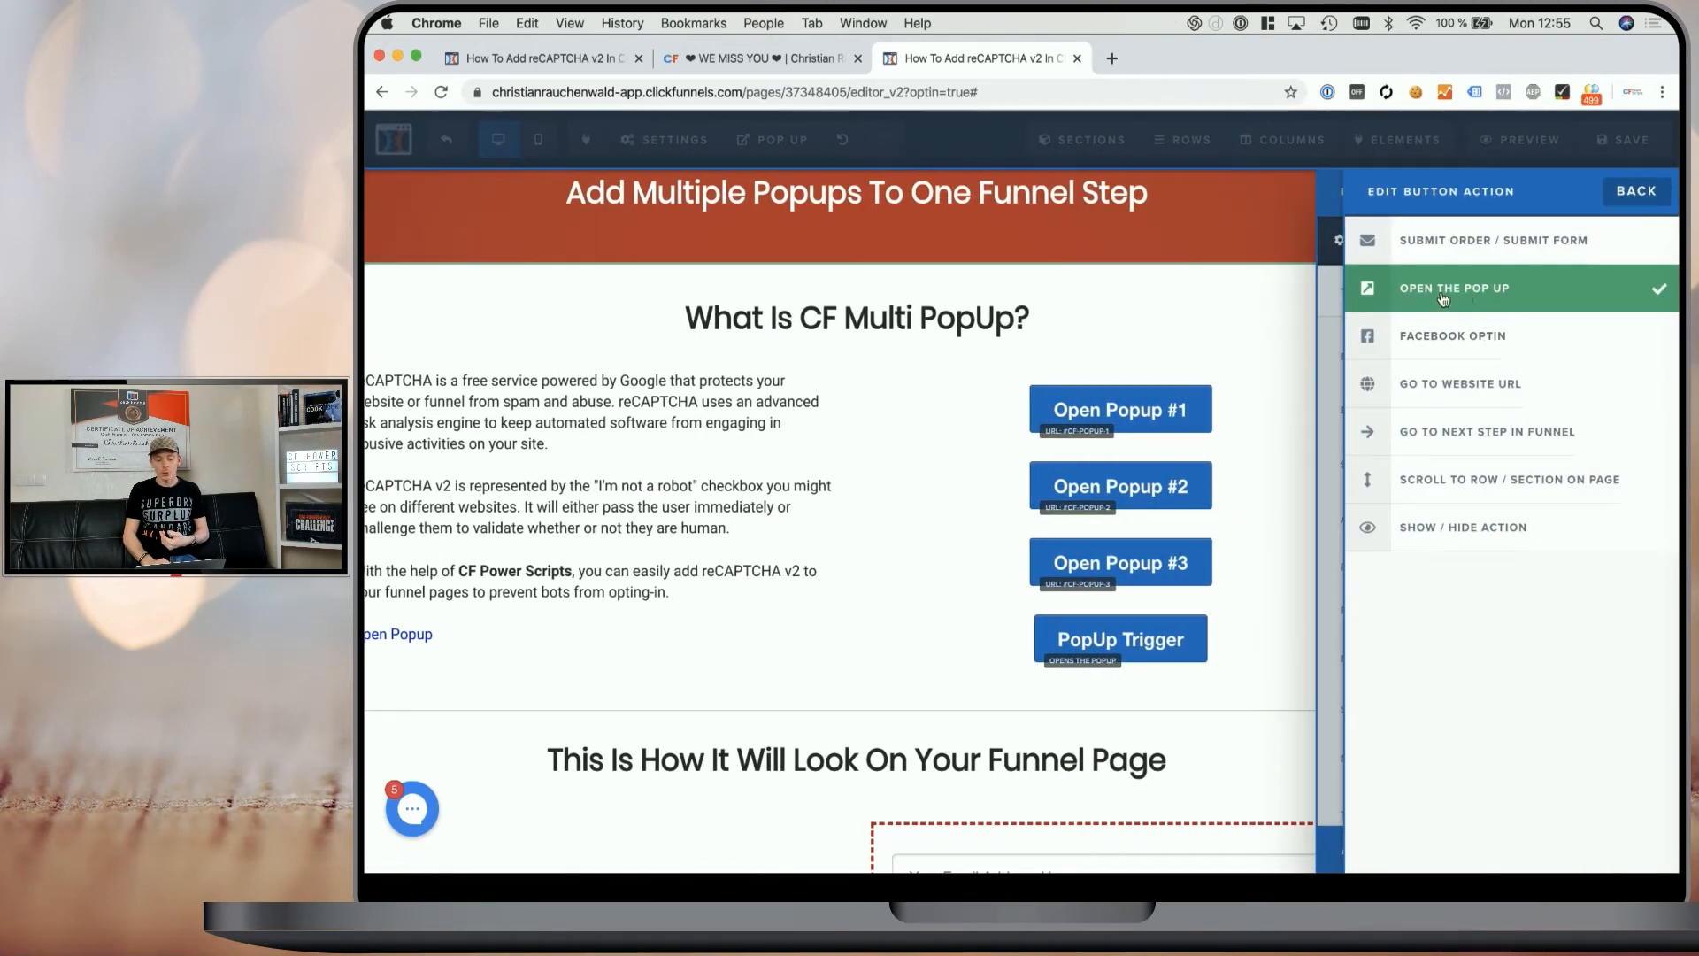
pyautogui.click(1182, 635)
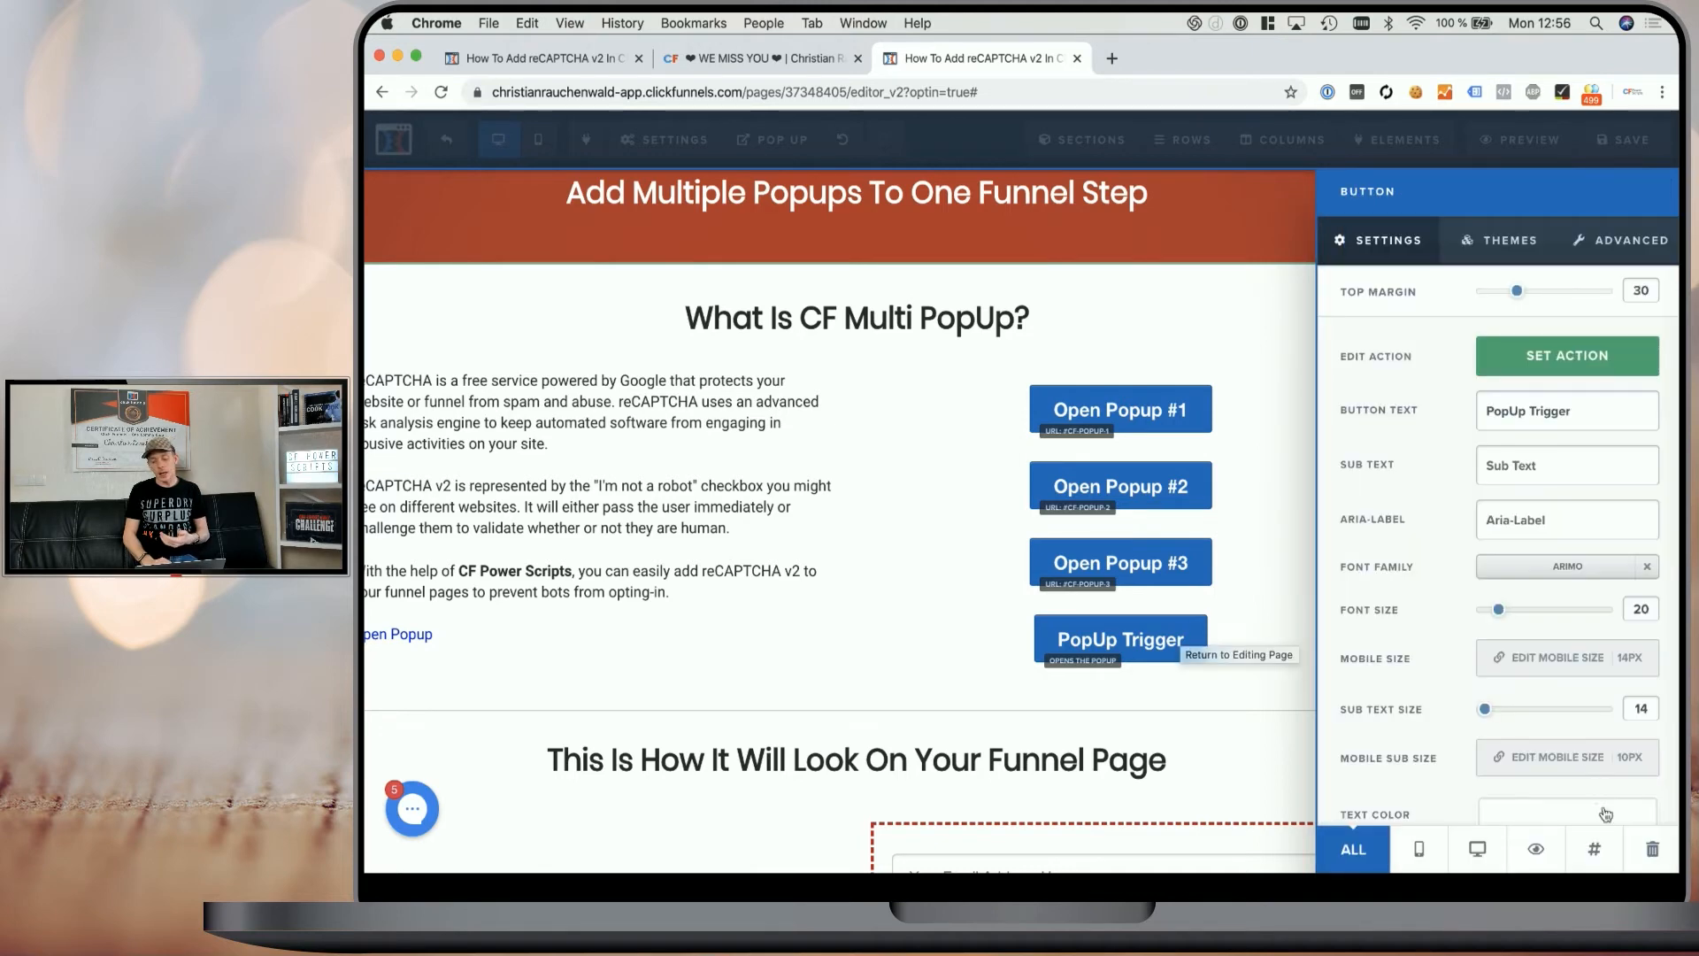
pyautogui.click(1540, 848)
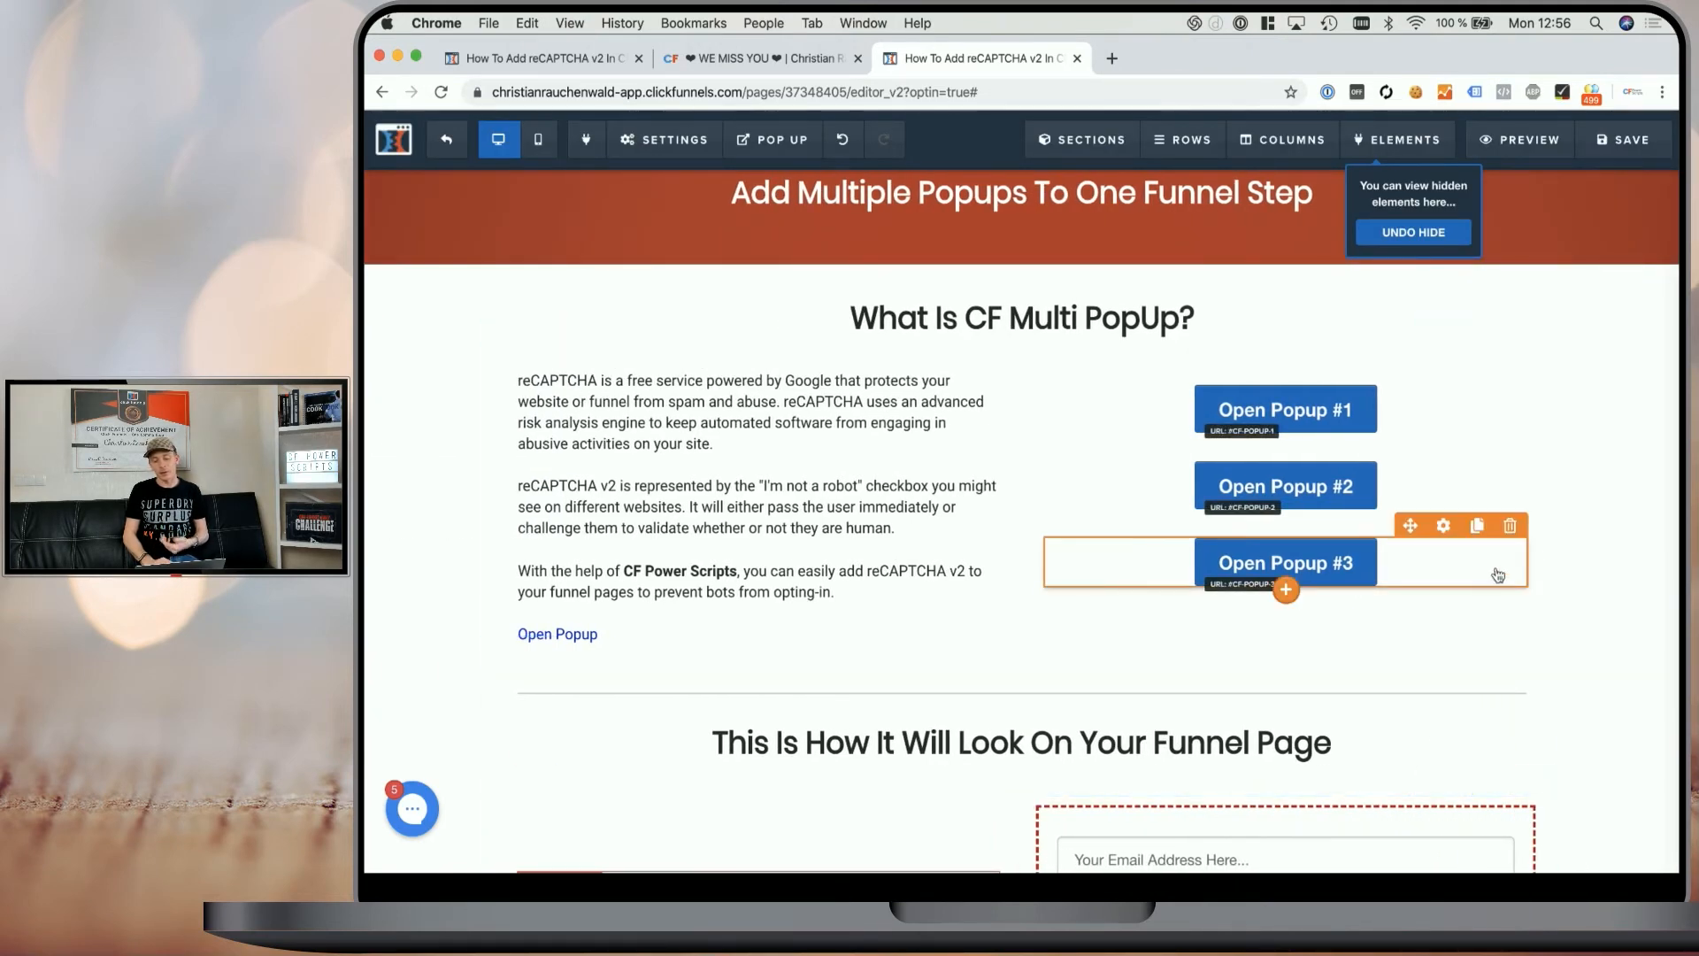
# - Save the page and open it in preview
pyautogui.click(1609, 146)
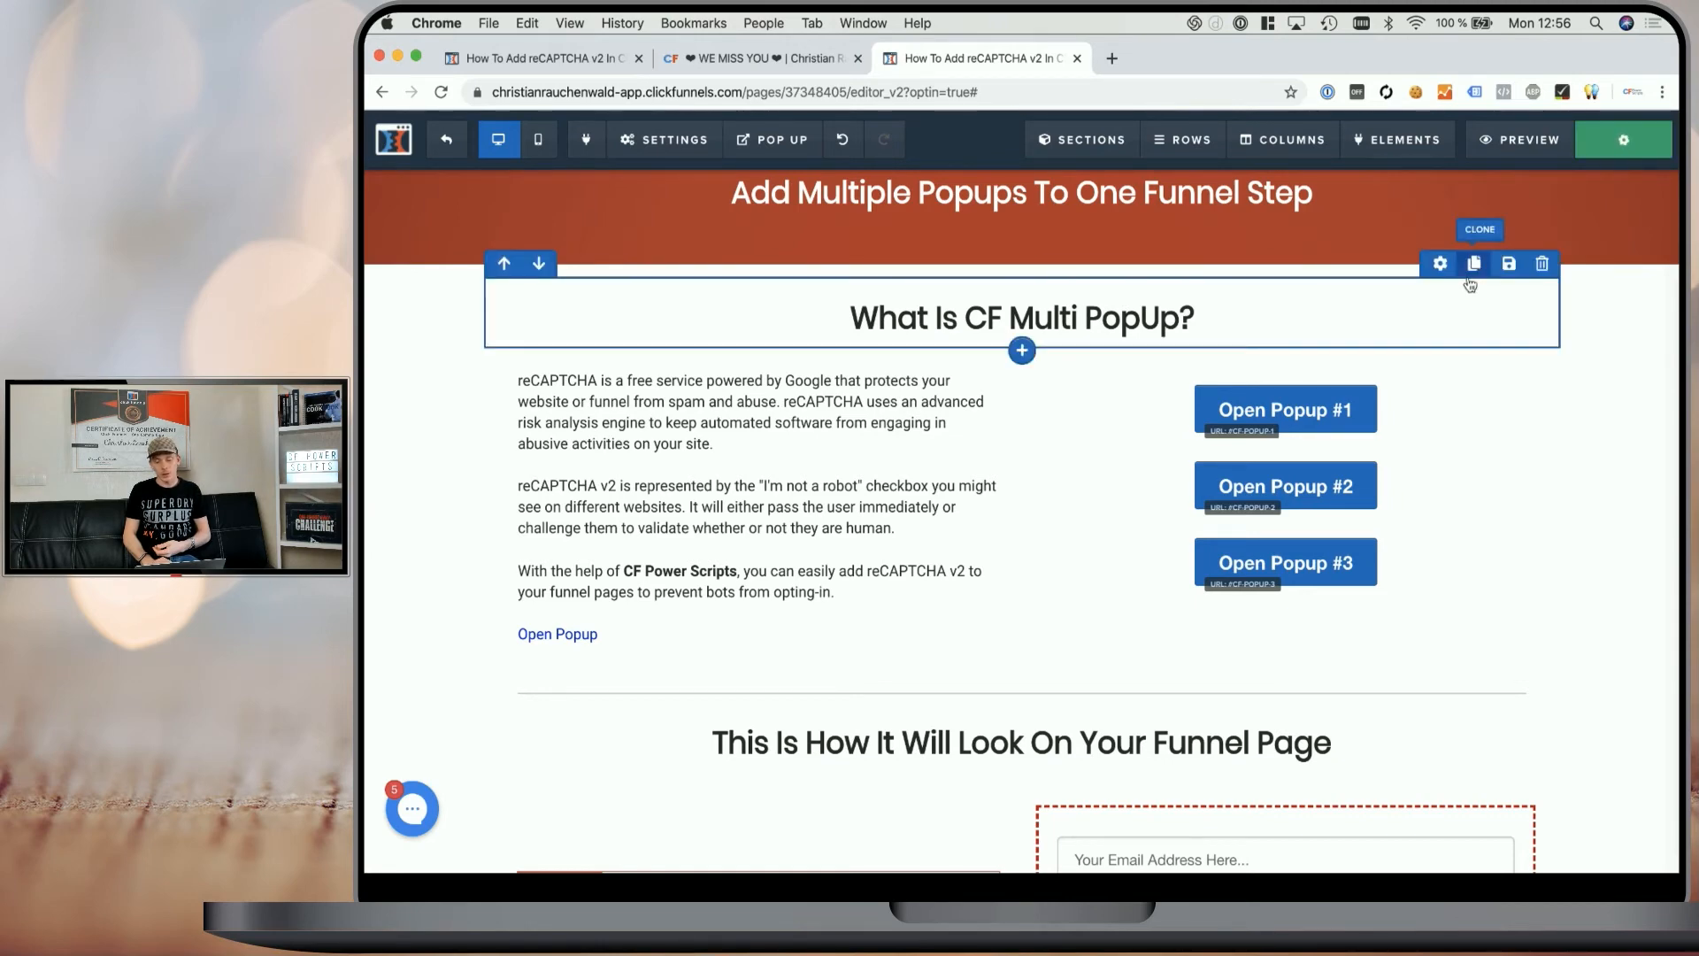
pyautogui.click(1510, 151)
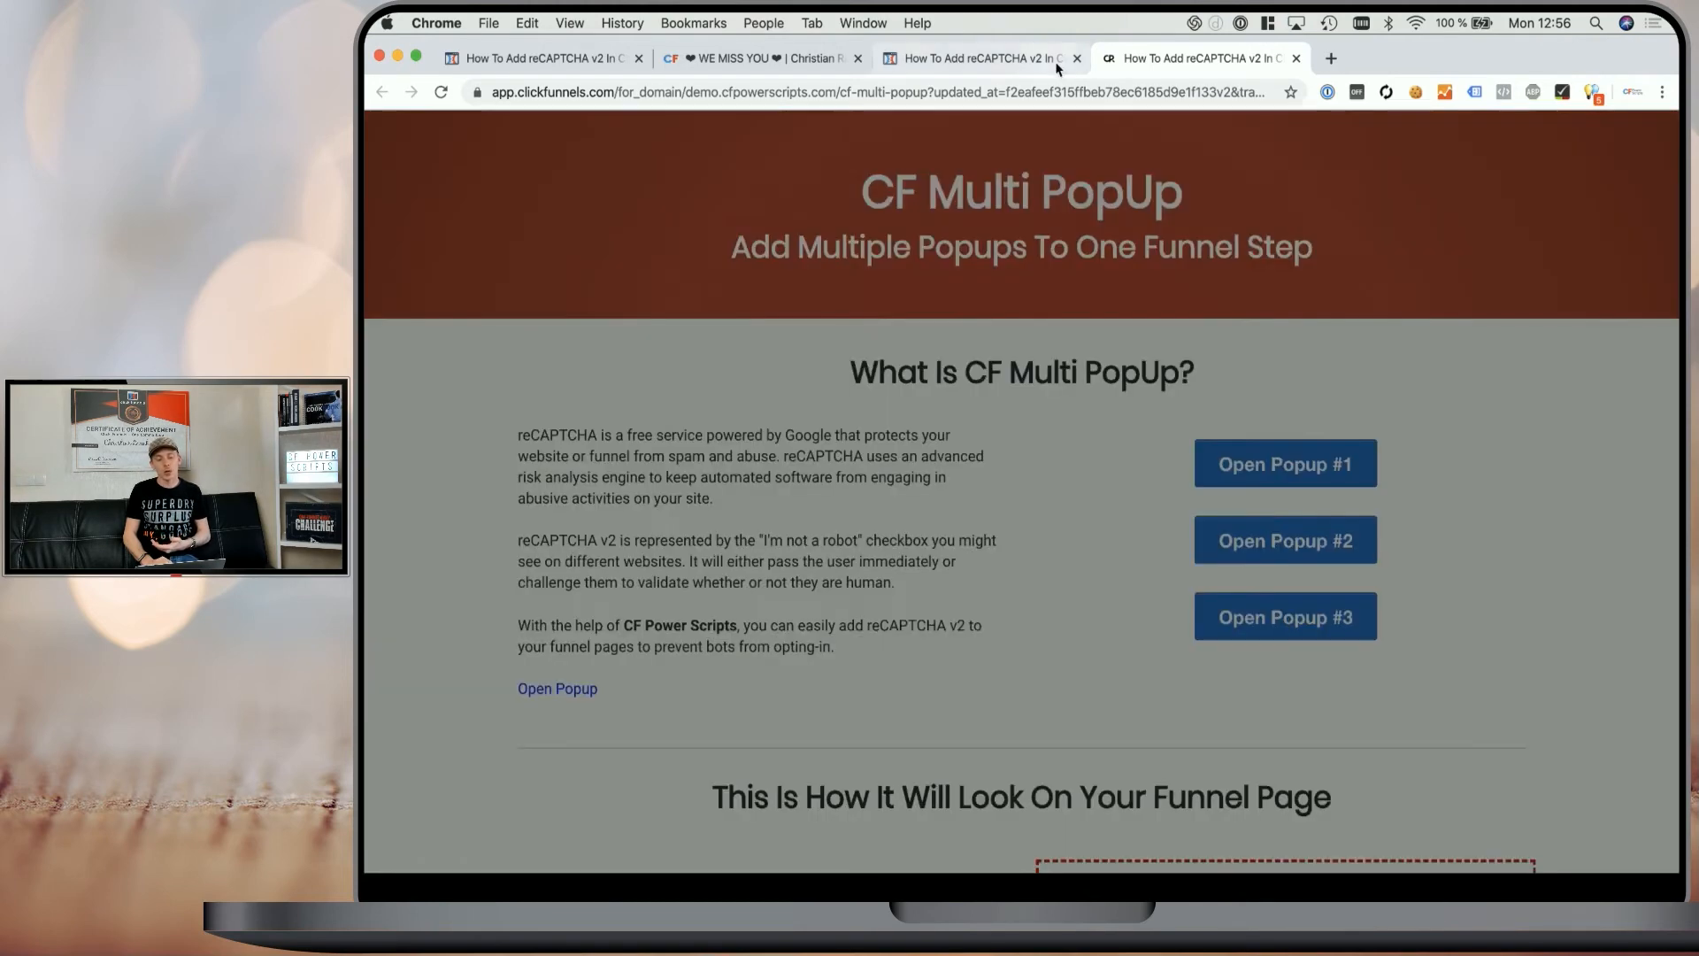
# - Test the Open Popup link and the Open Popup #2 and #3 buttons in the preview, closing each popup
pyautogui.click(1053, 182)
pyautogui.click(558, 690)
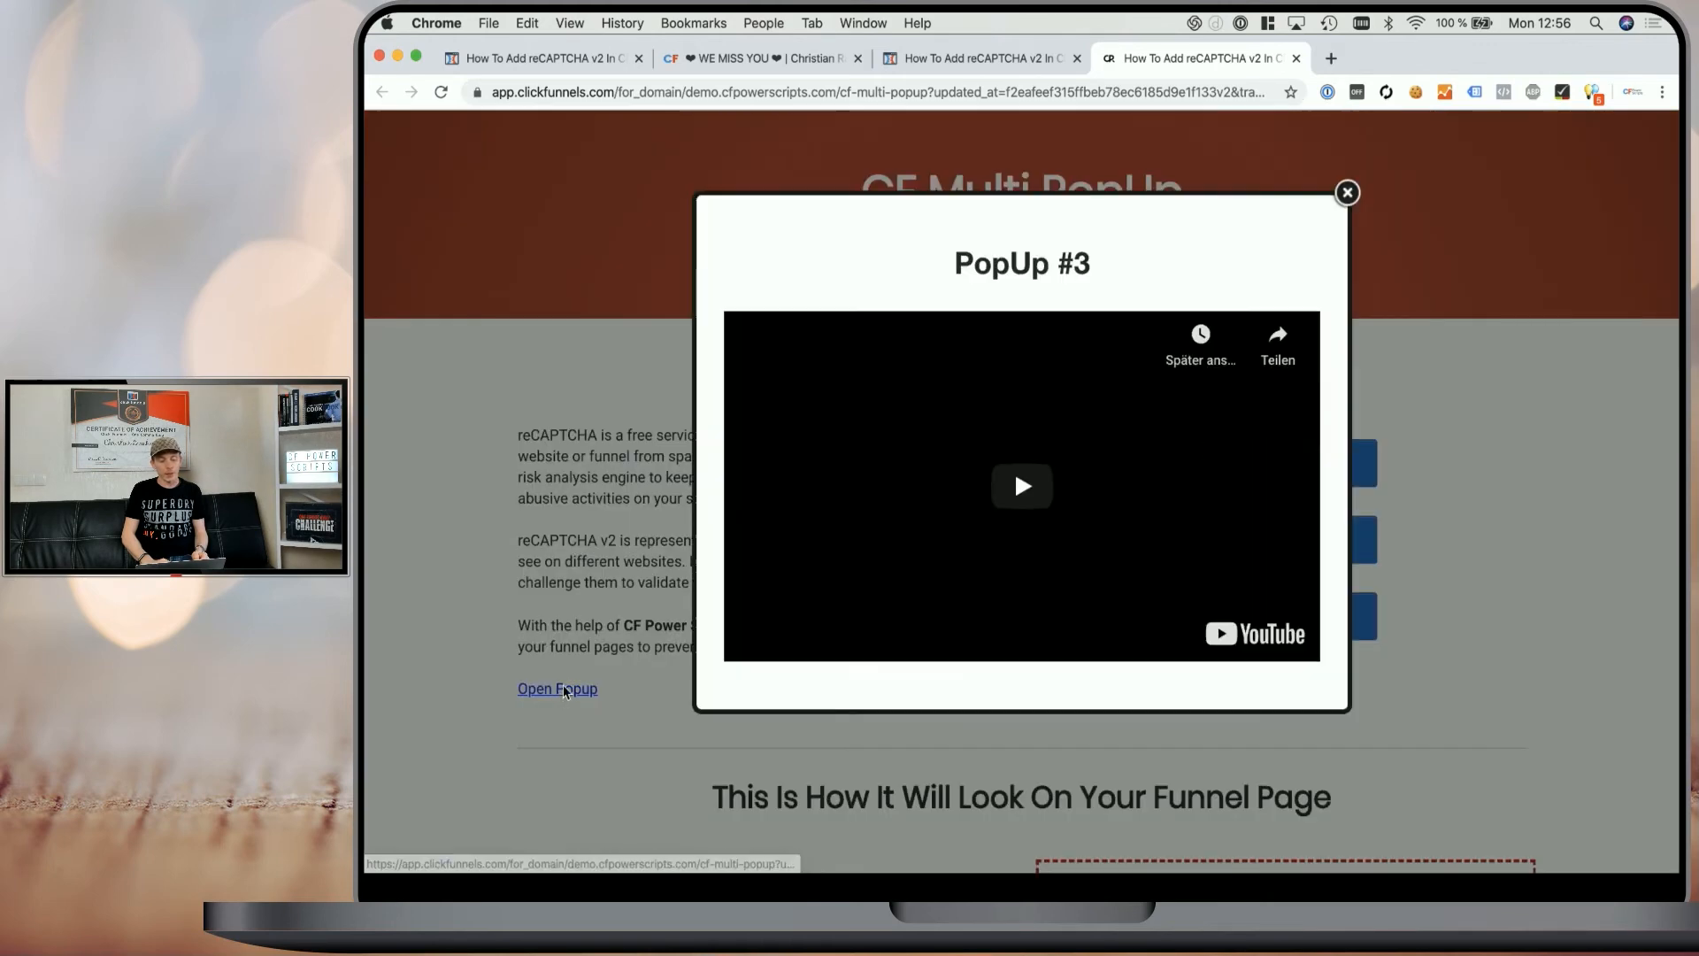
pyautogui.click(616, 498)
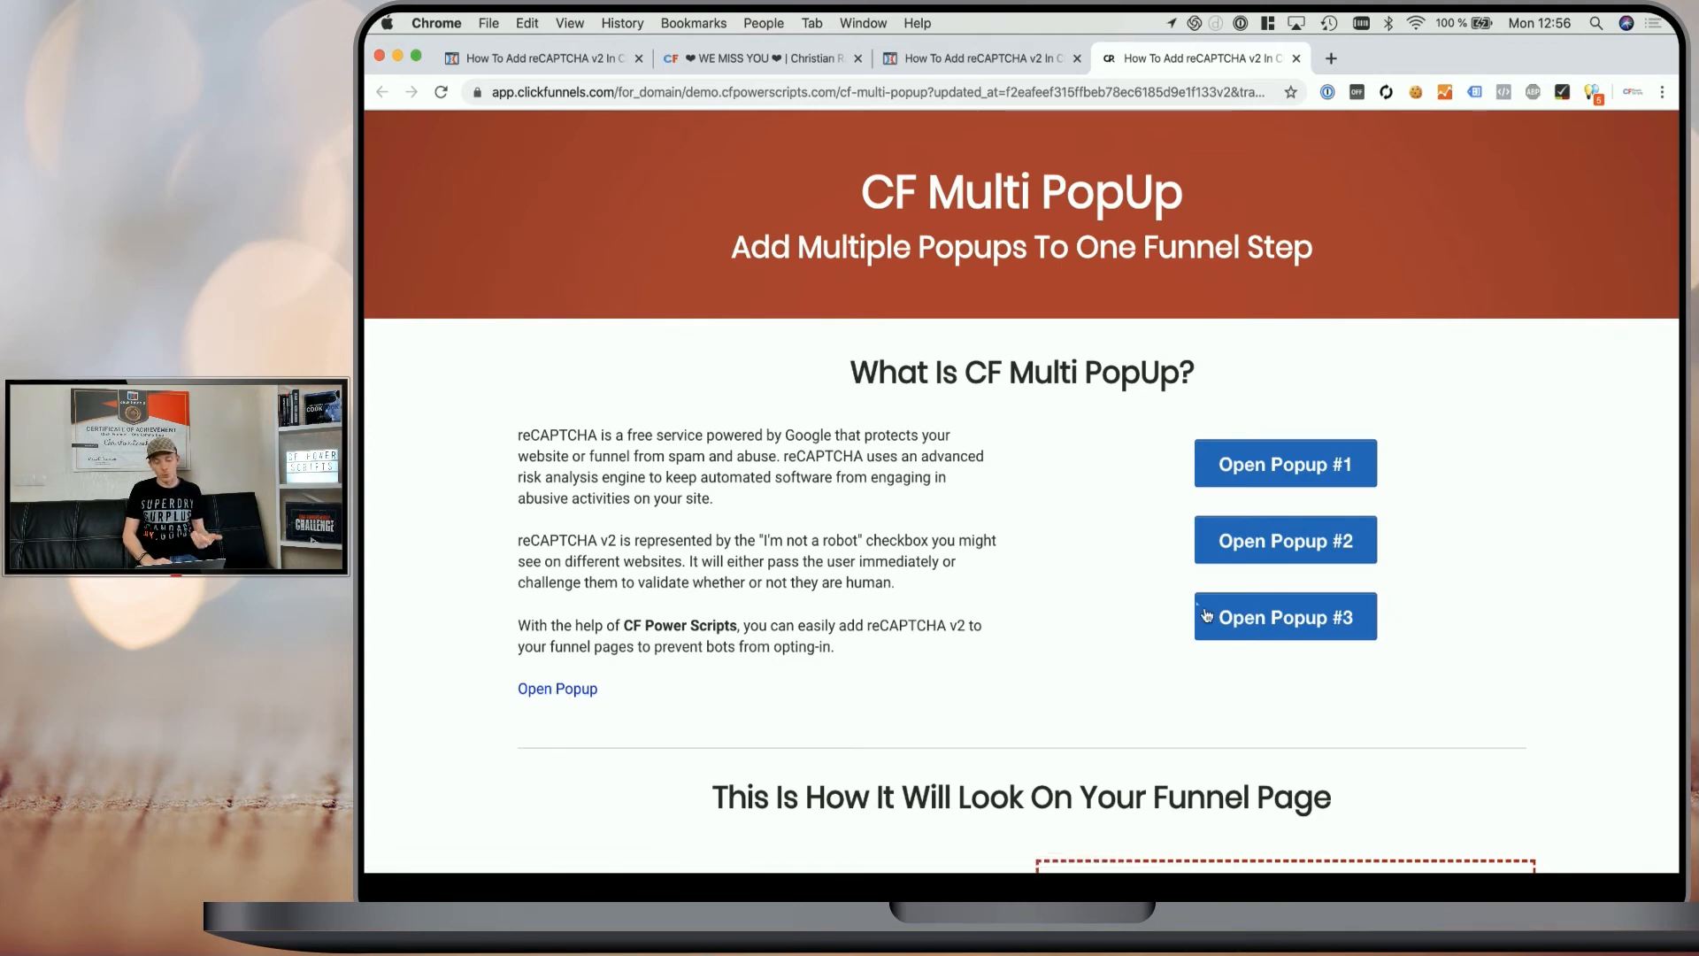
pyautogui.click(1239, 553)
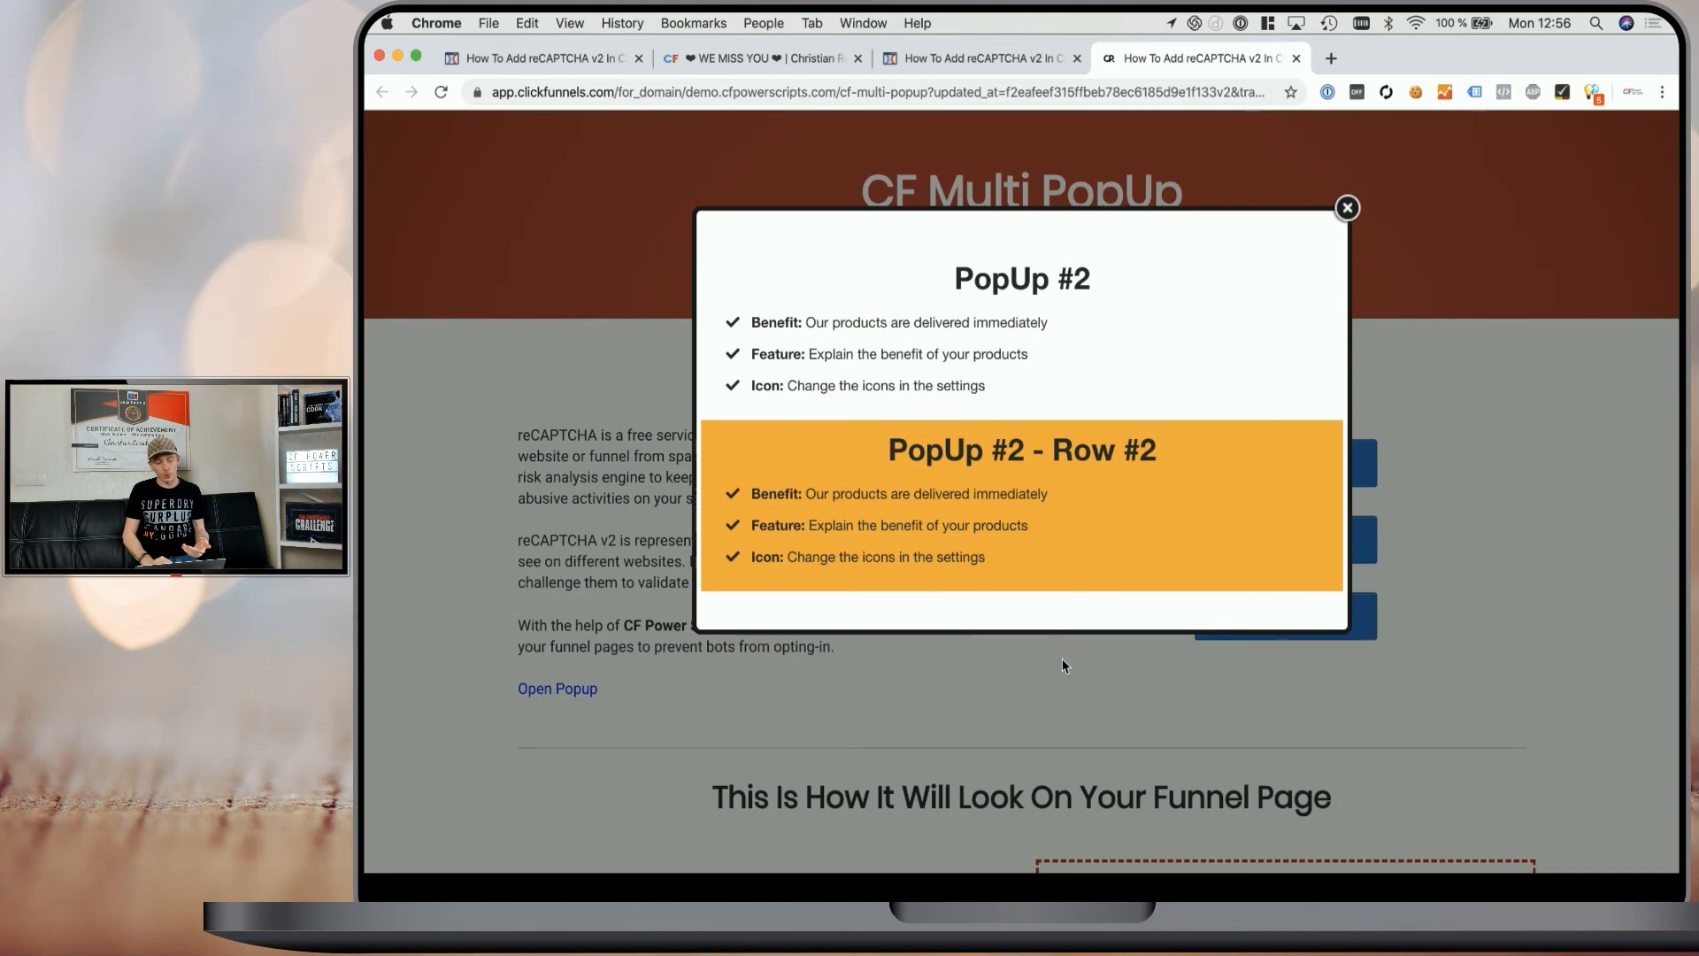
pyautogui.click(1062, 660)
pyautogui.click(1279, 478)
pyautogui.click(1044, 649)
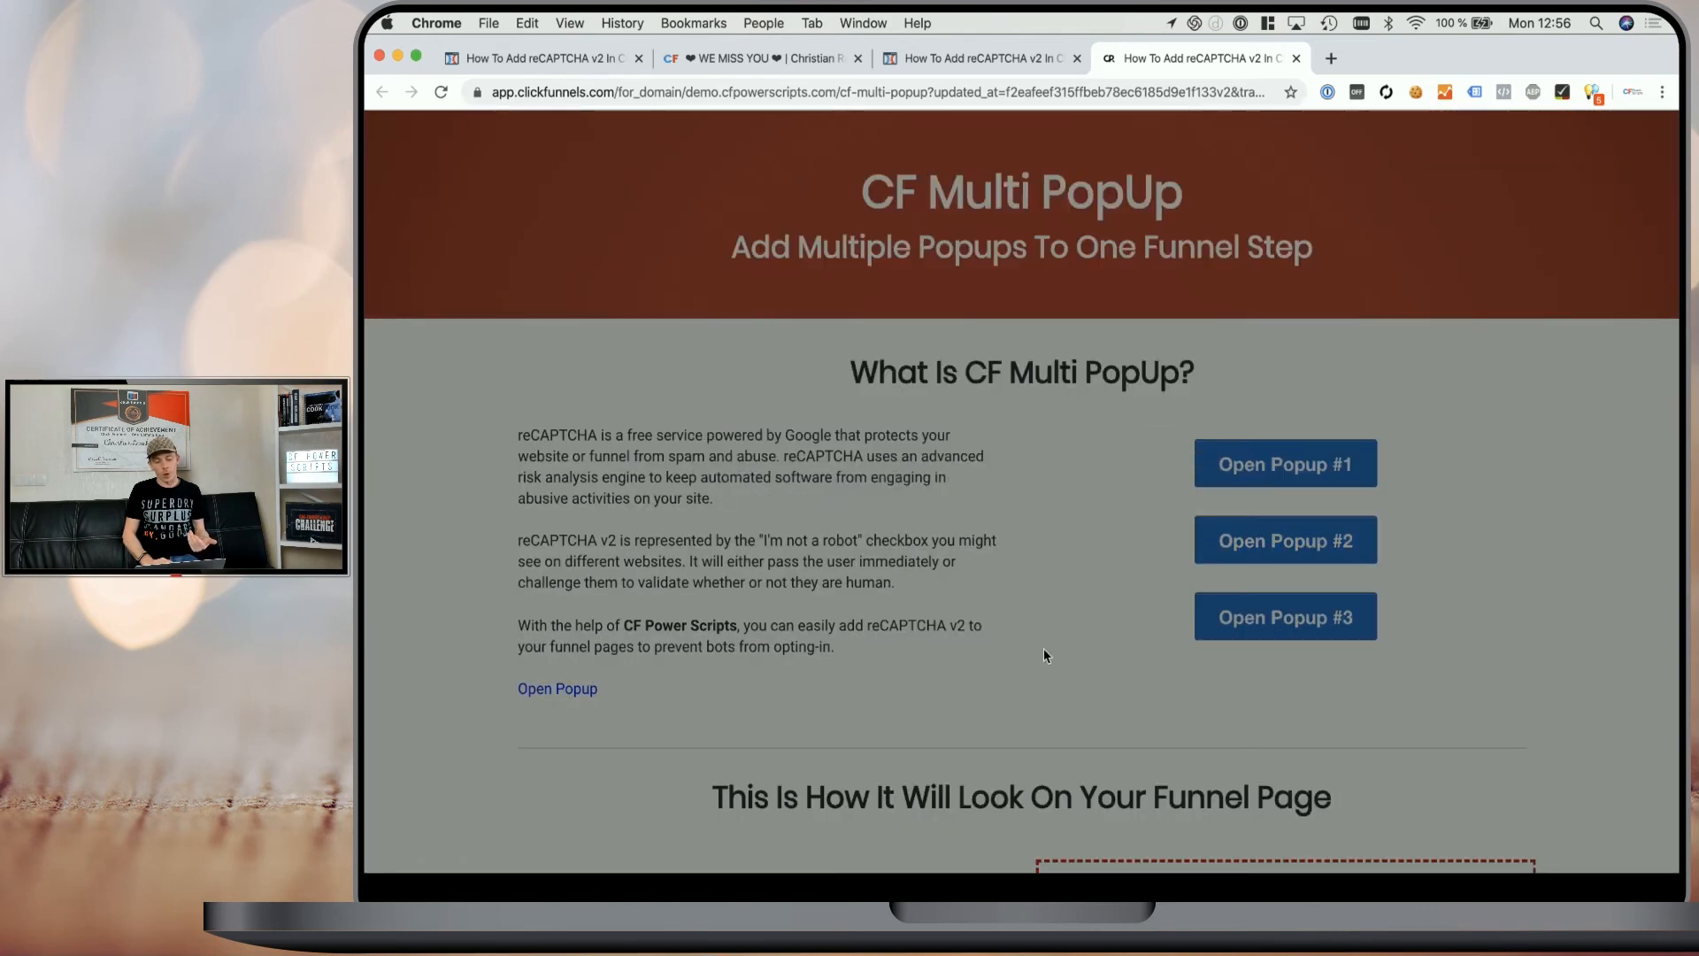
pyautogui.click(1285, 617)
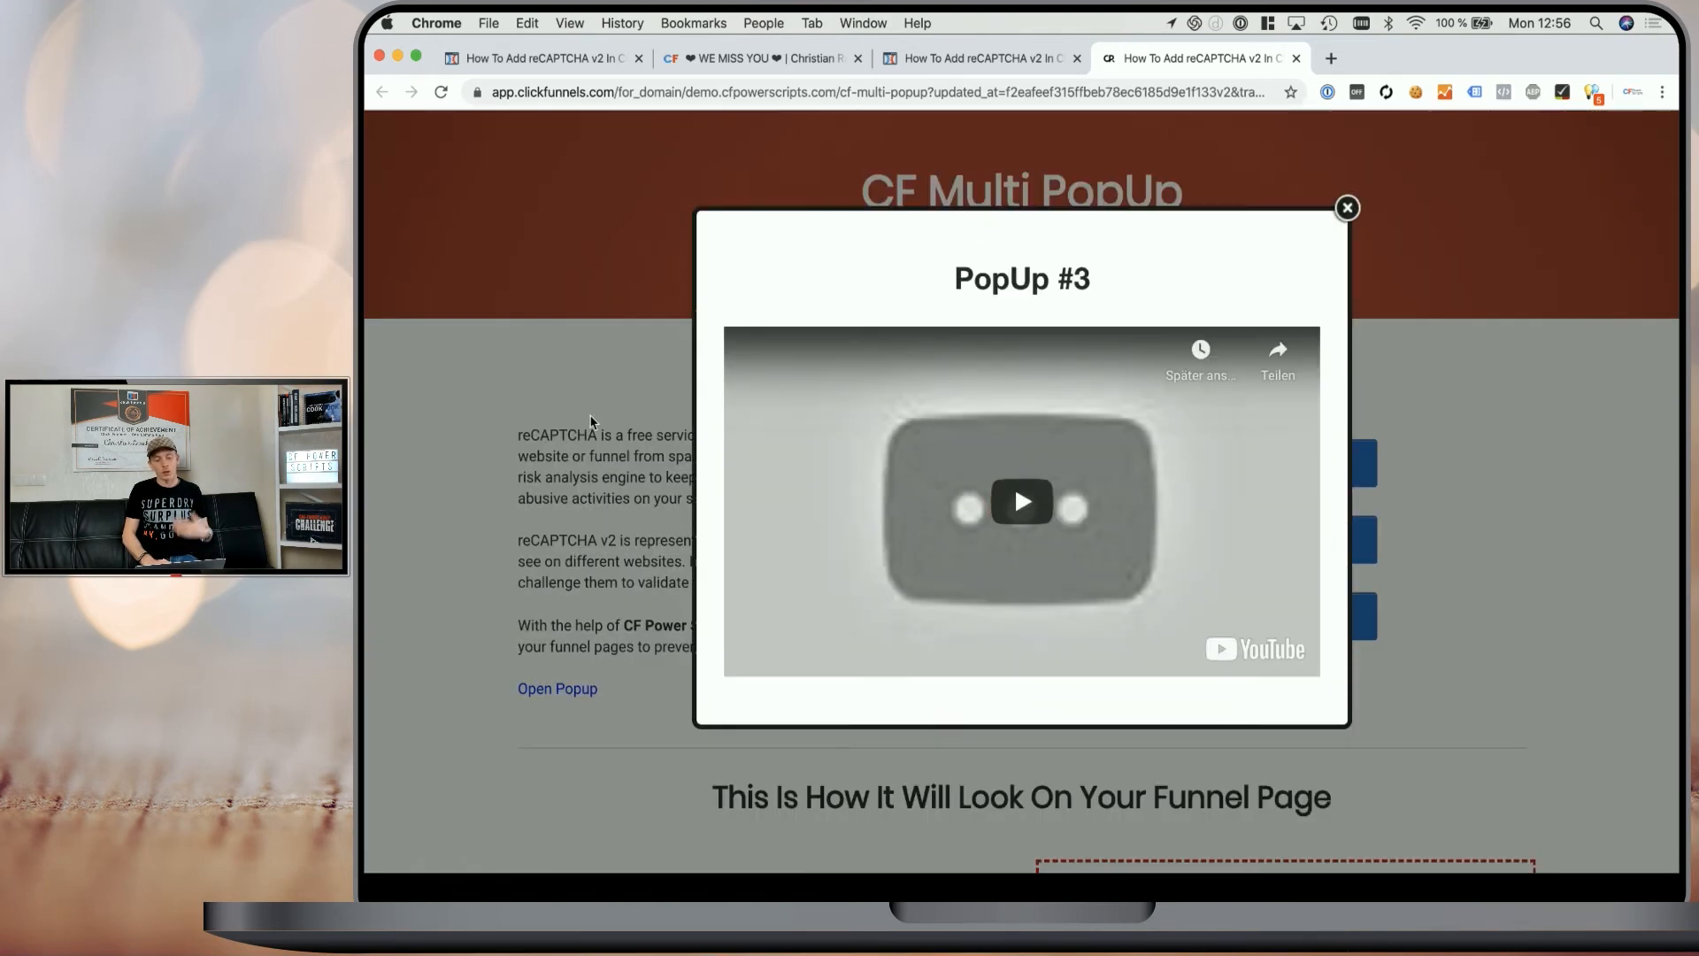
pyautogui.click(582, 388)
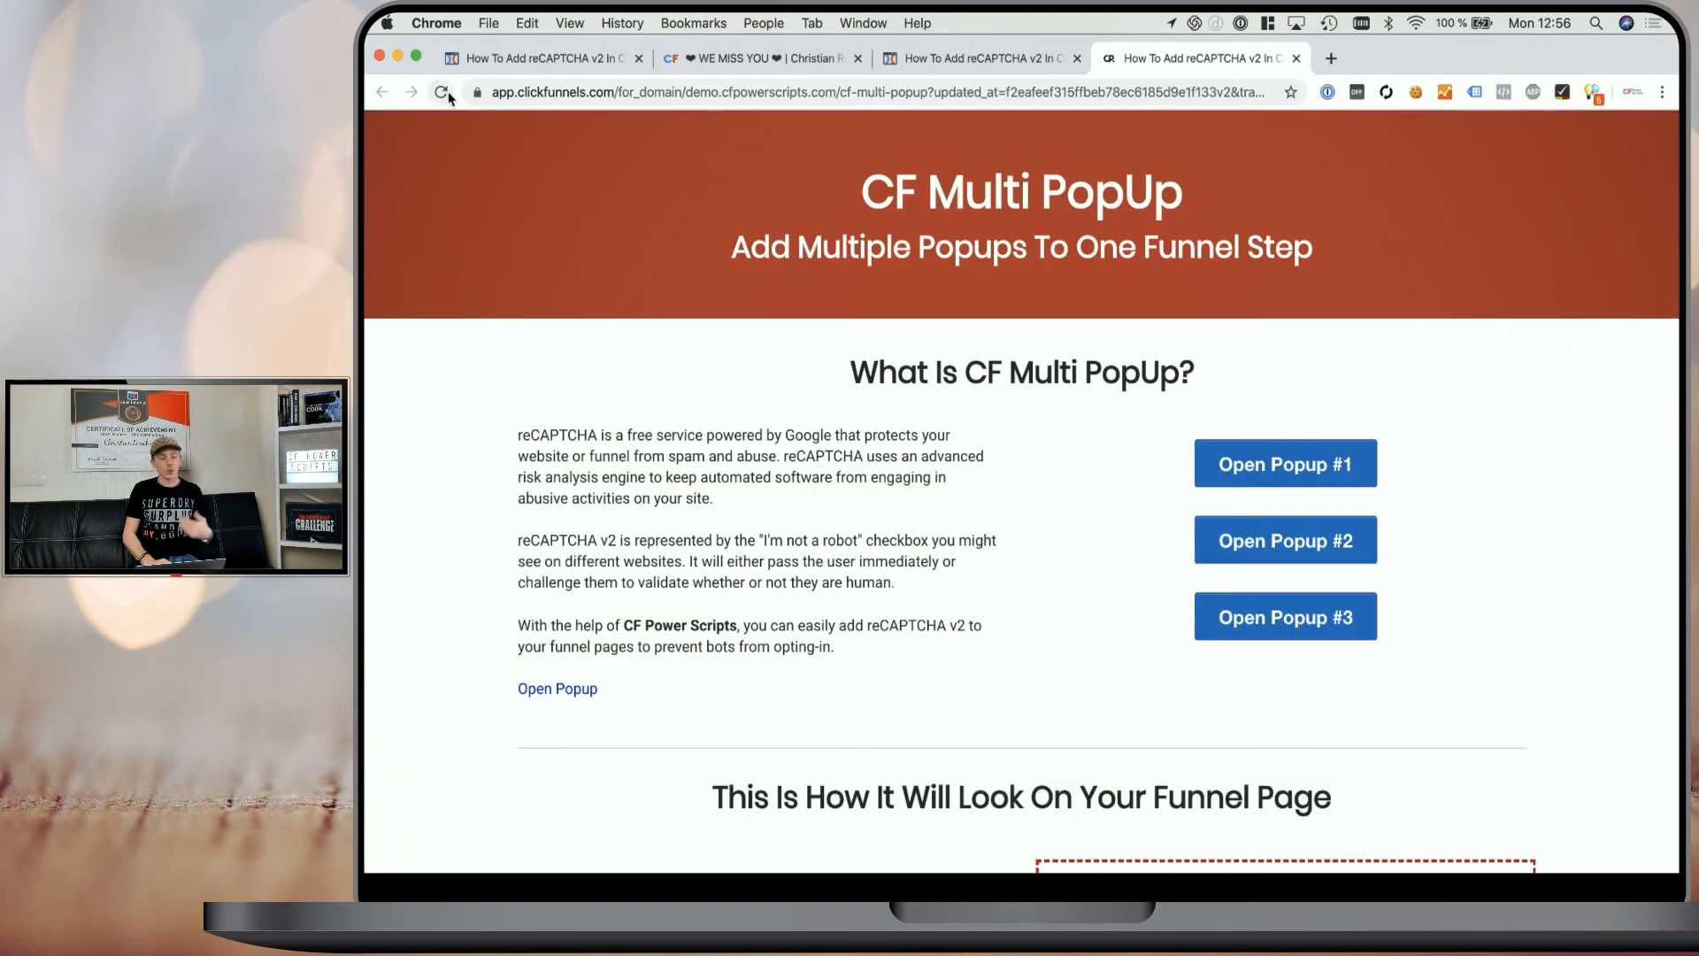
# - Reload the preview and test the popup buttons again
pyautogui.click(442, 92)
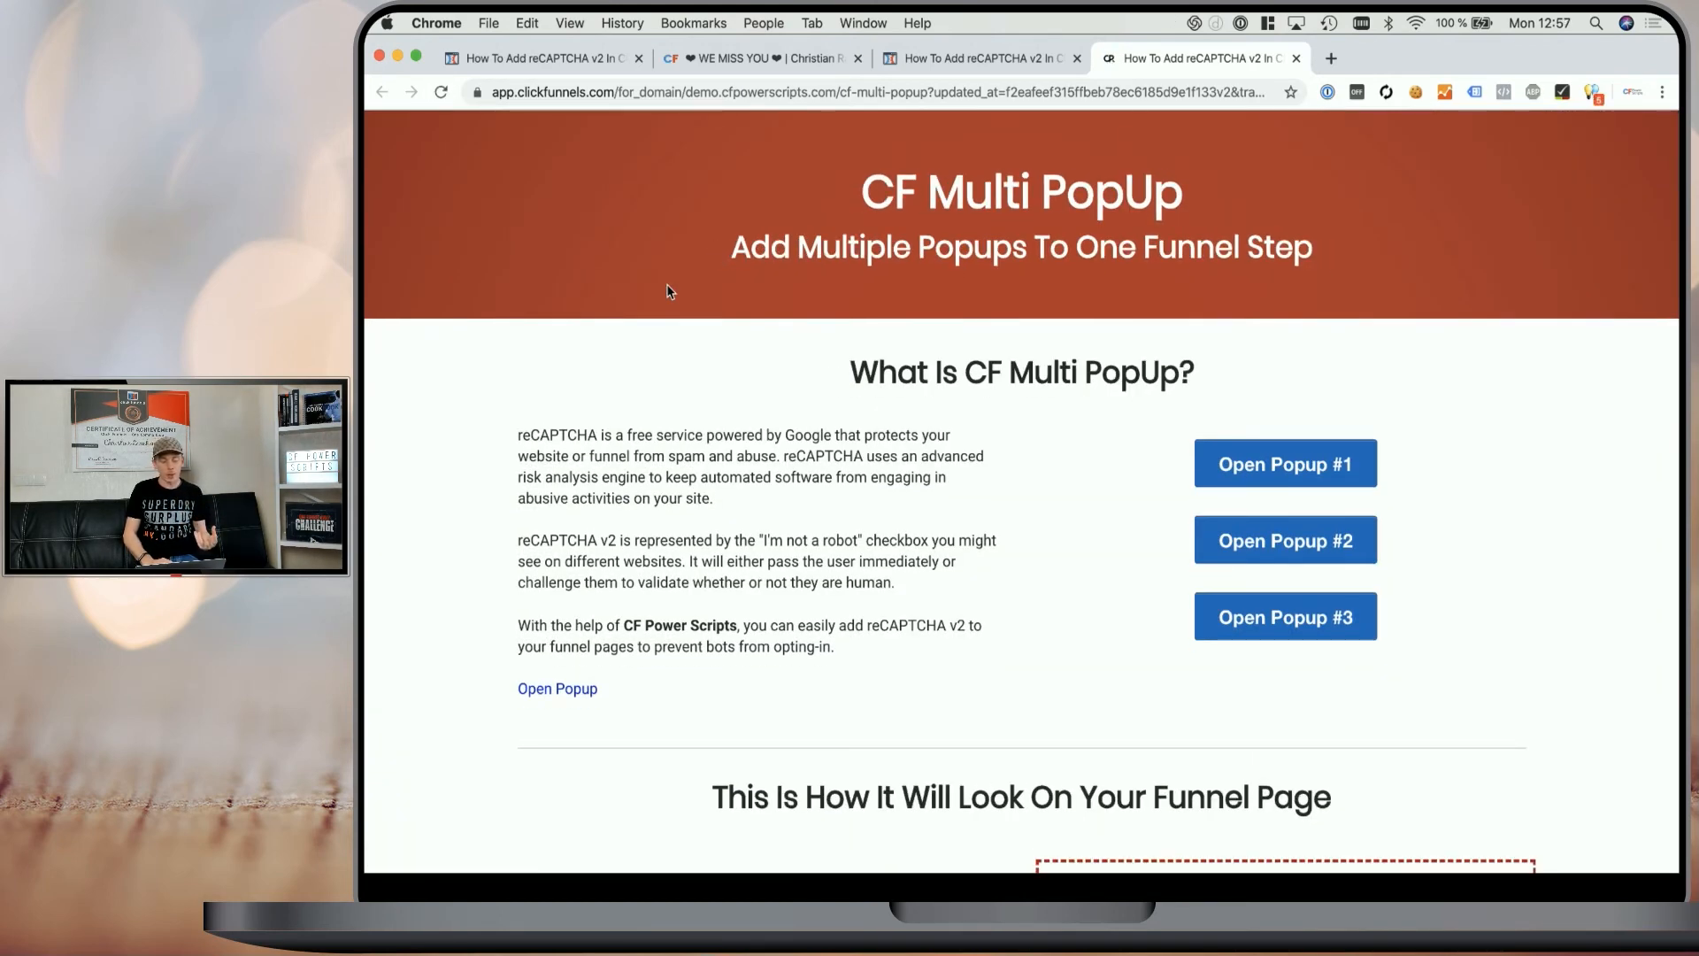
pyautogui.click(1225, 537)
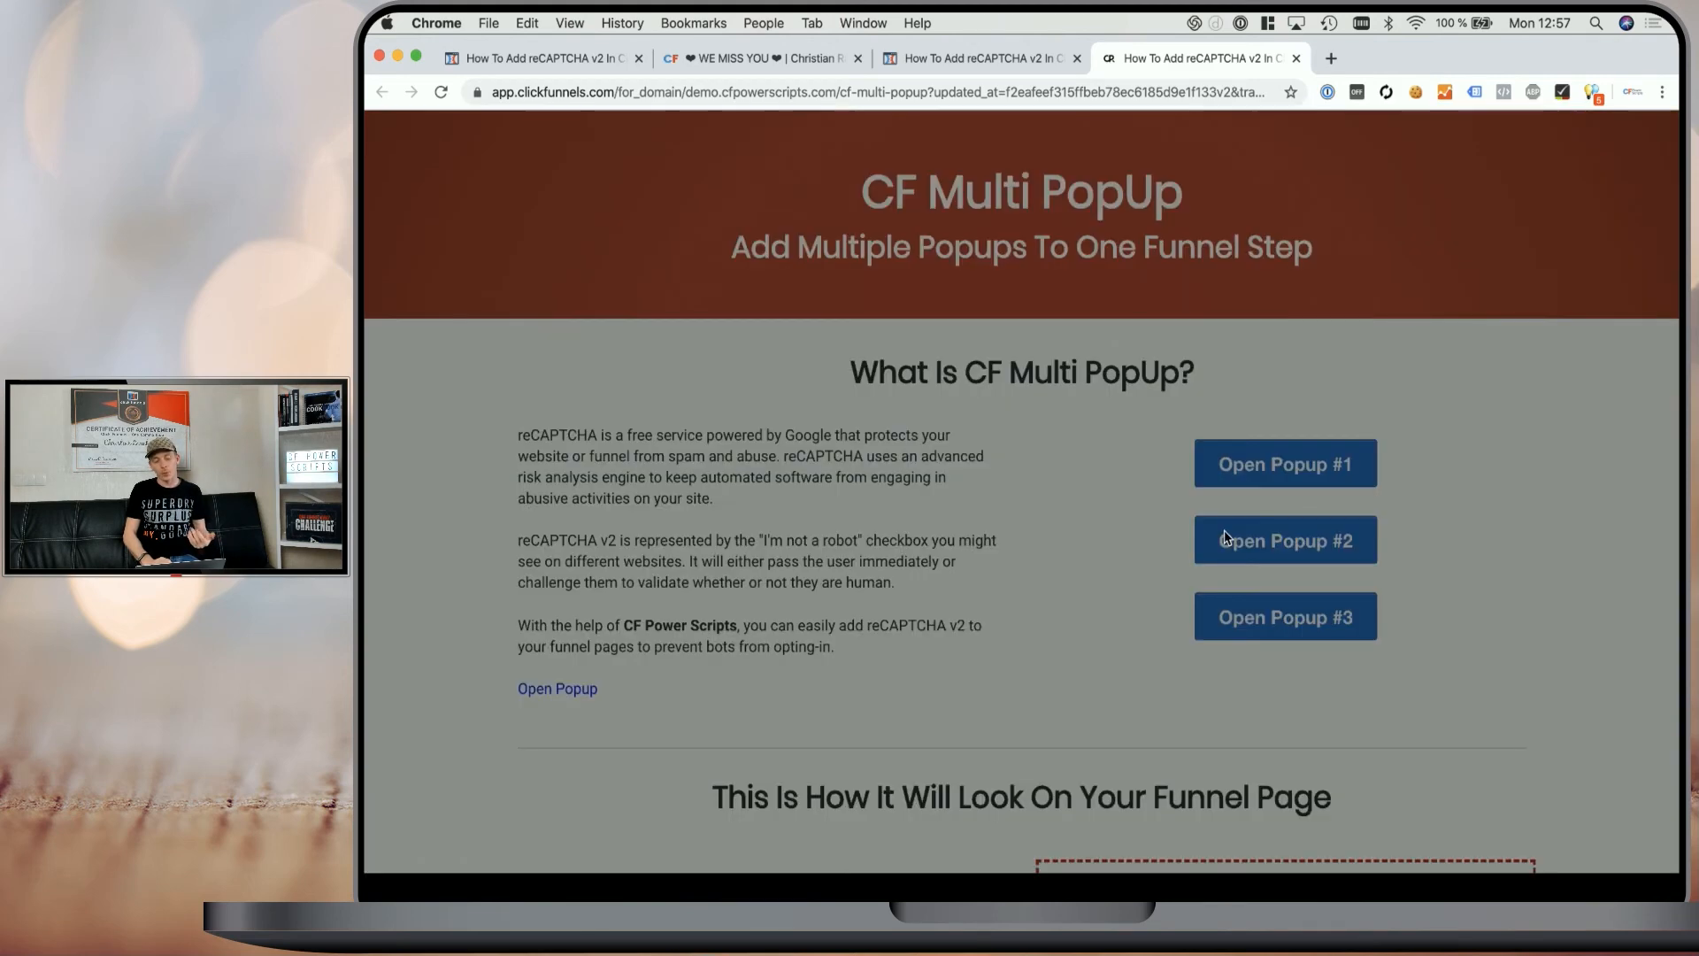
pyautogui.click(1490, 454)
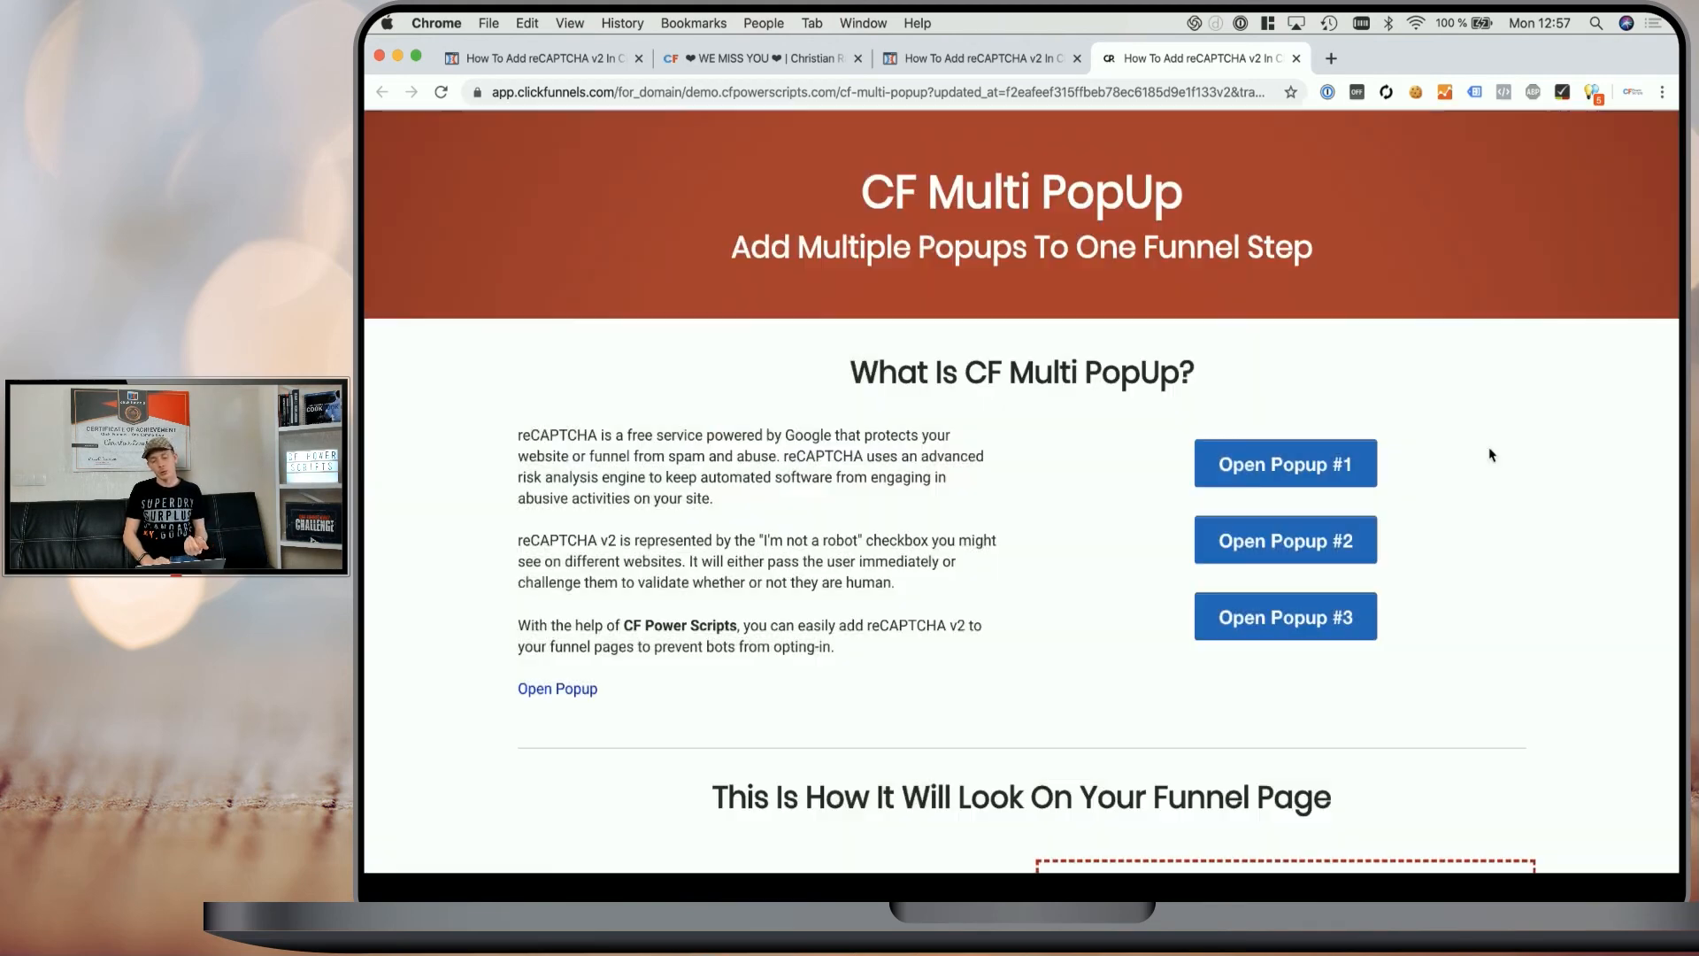
pyautogui.moveTo(1042, 82)
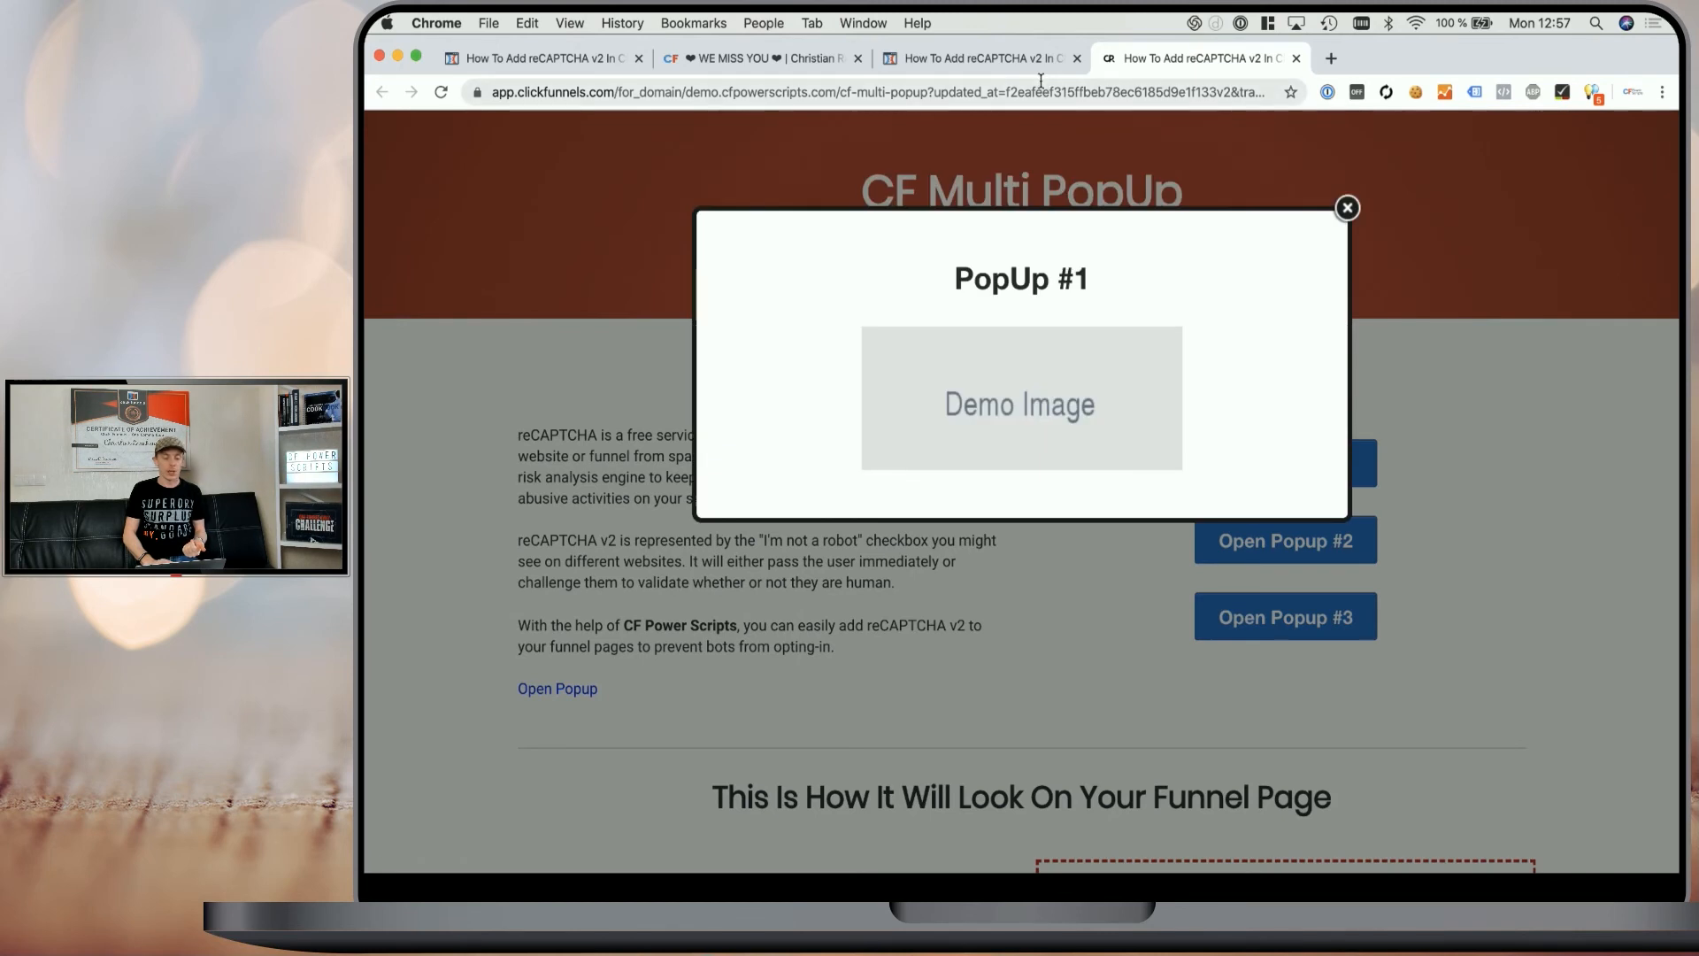